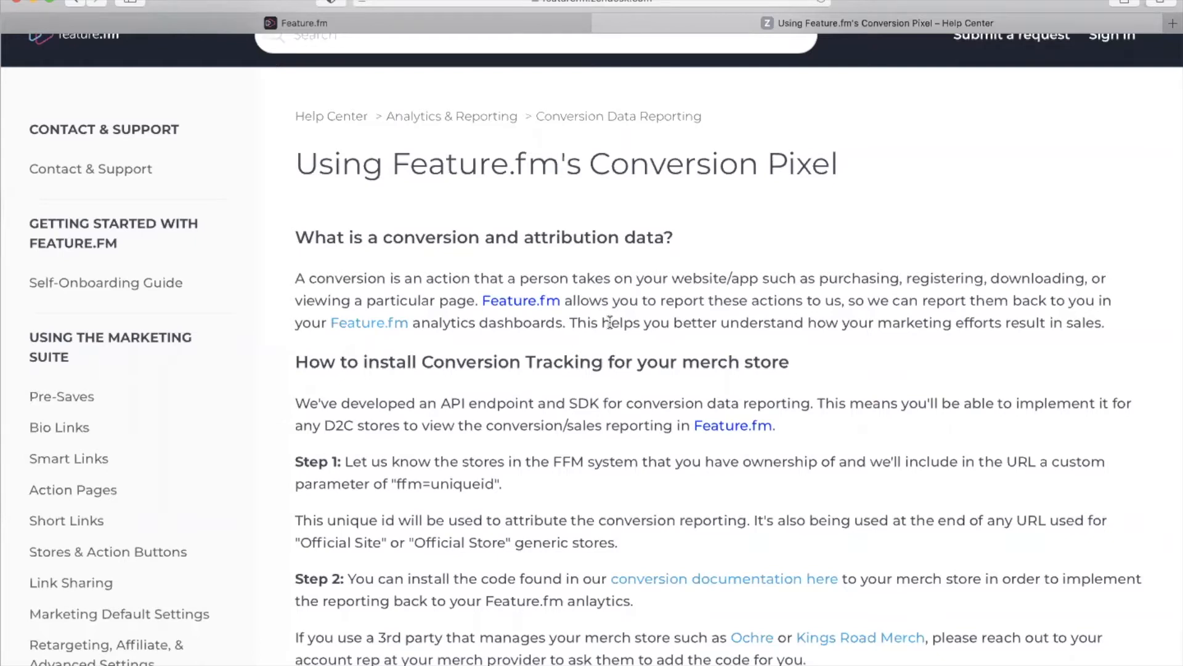
Examine the conversion pixel help article, including its installation steps and sample Conversions reports by store and product
scroll(610, 322, down, 10)
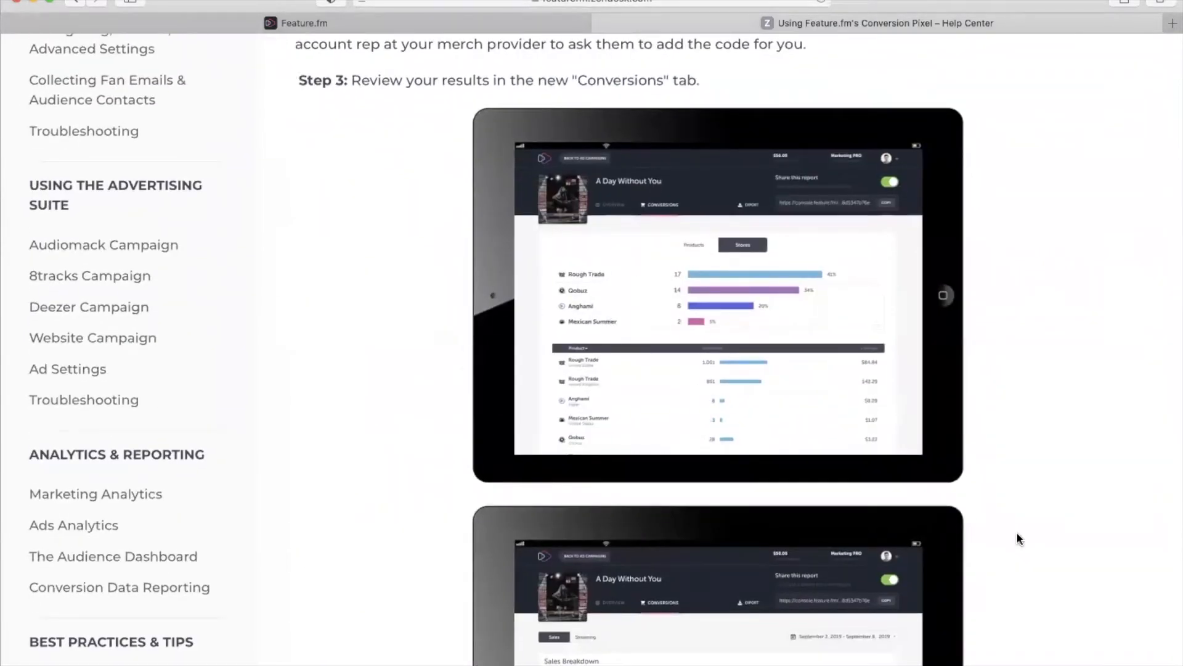
scroll(1017, 534, down, 2)
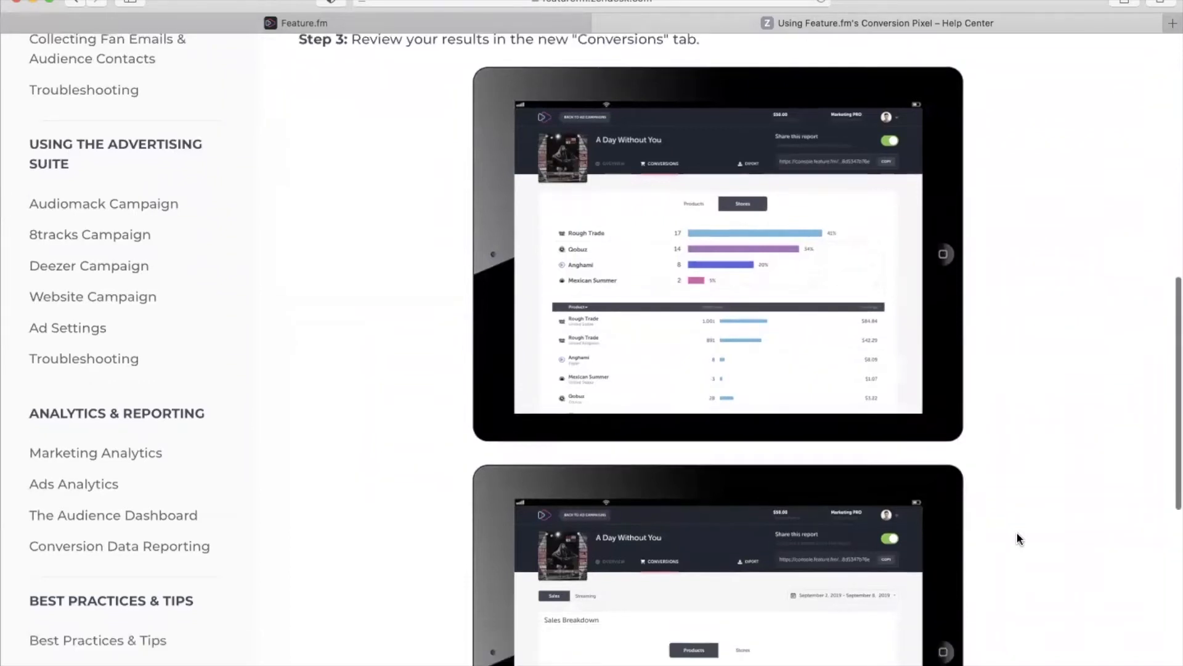
scroll(1017, 534, up, 1)
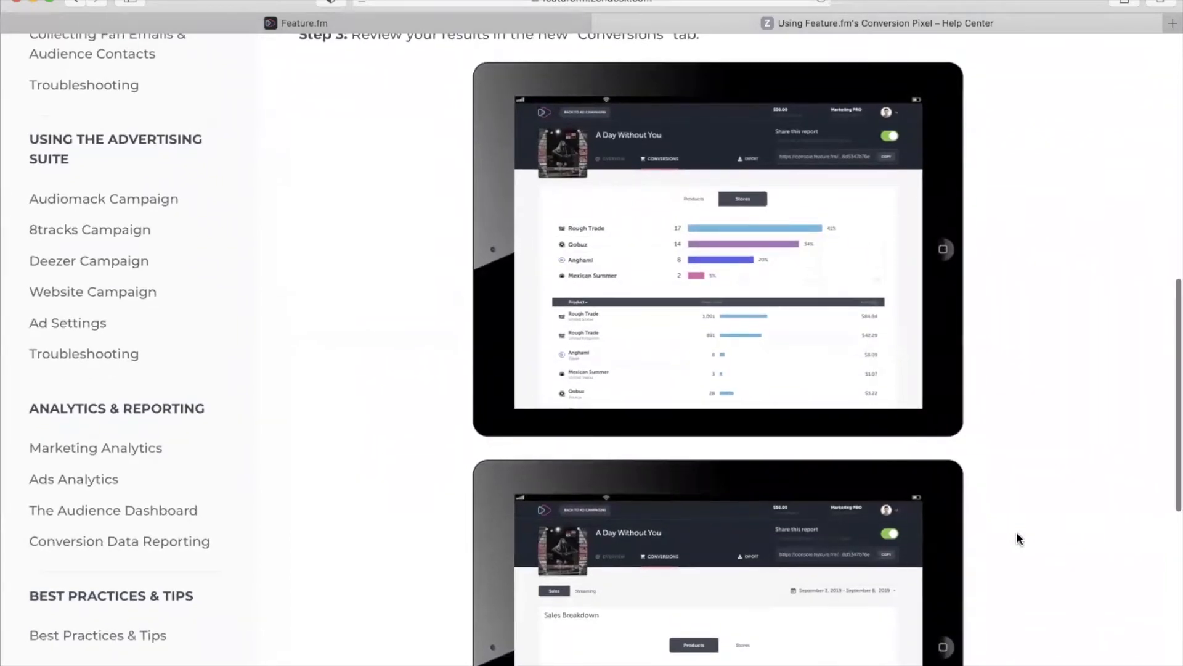
scroll(1017, 534, down, 8)
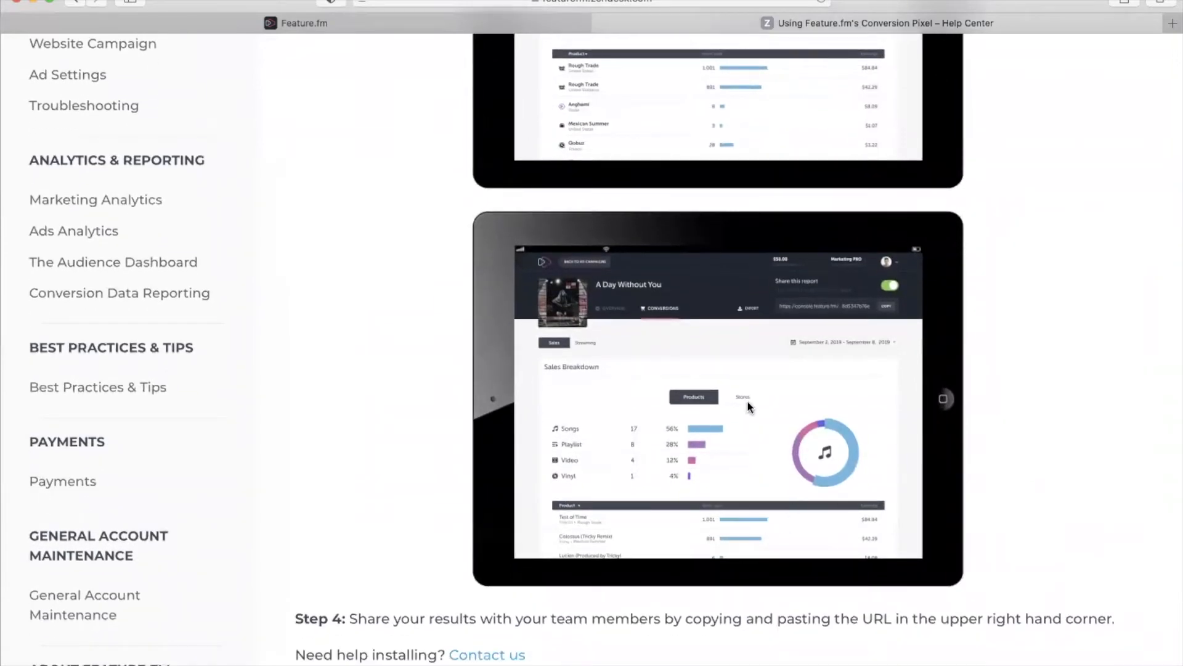
scroll(768, 341, up, 5)
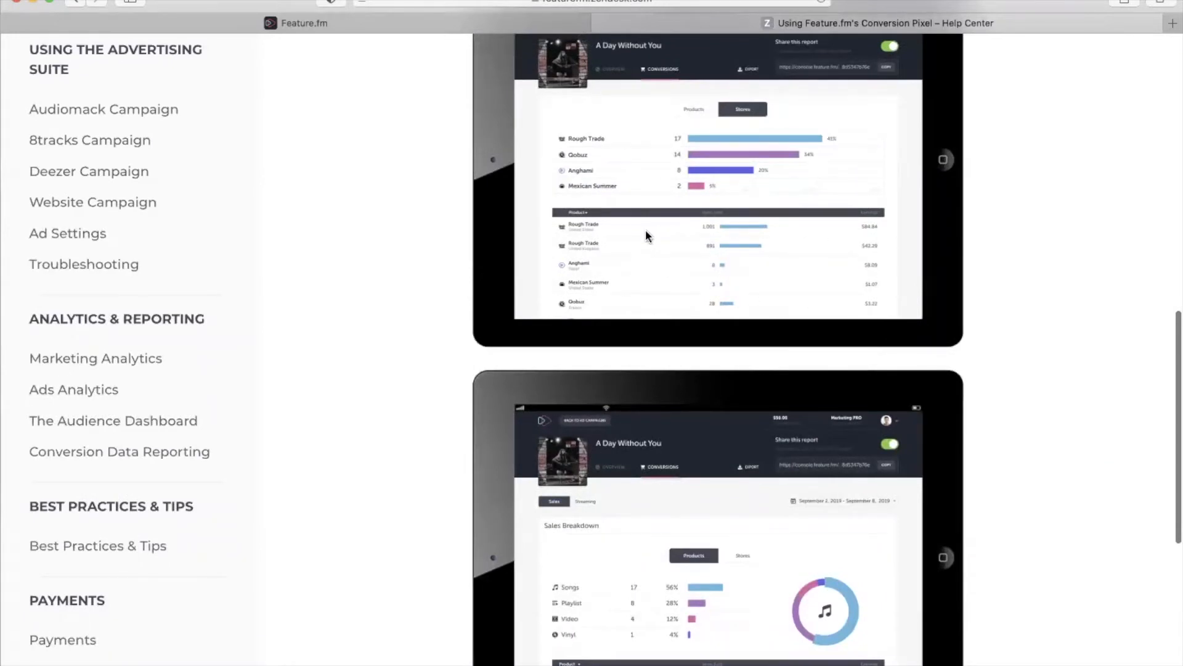
scroll(678, 410, down, 4)
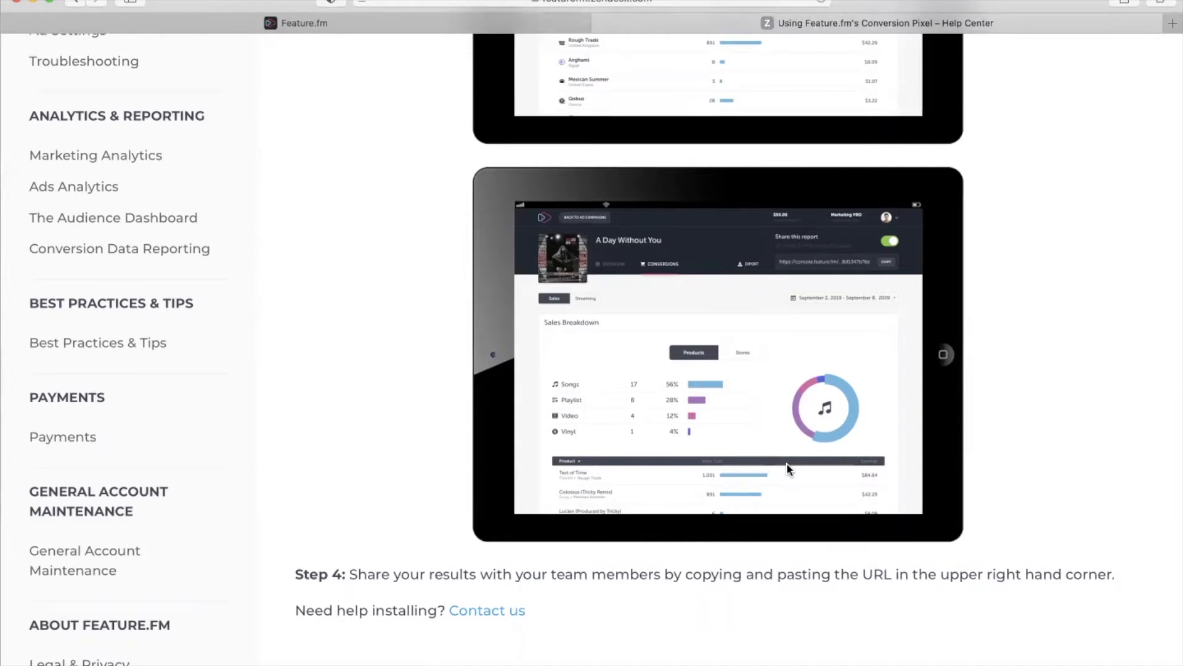
scroll(787, 464, up, 15)
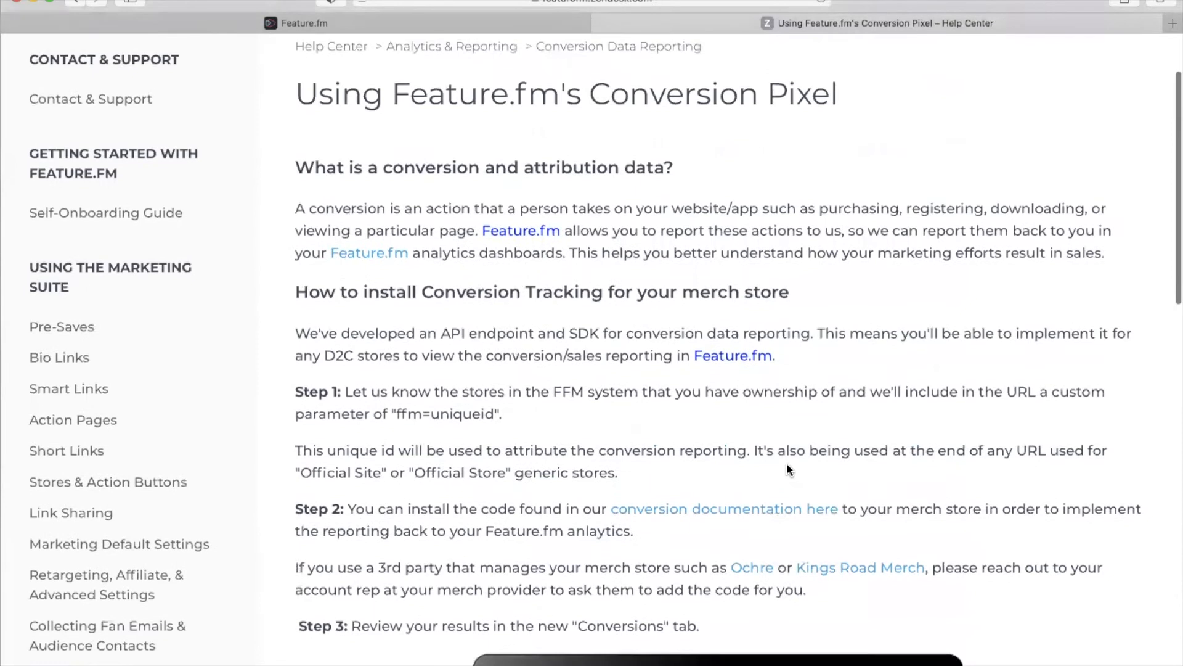
scroll(787, 462, up, 2)
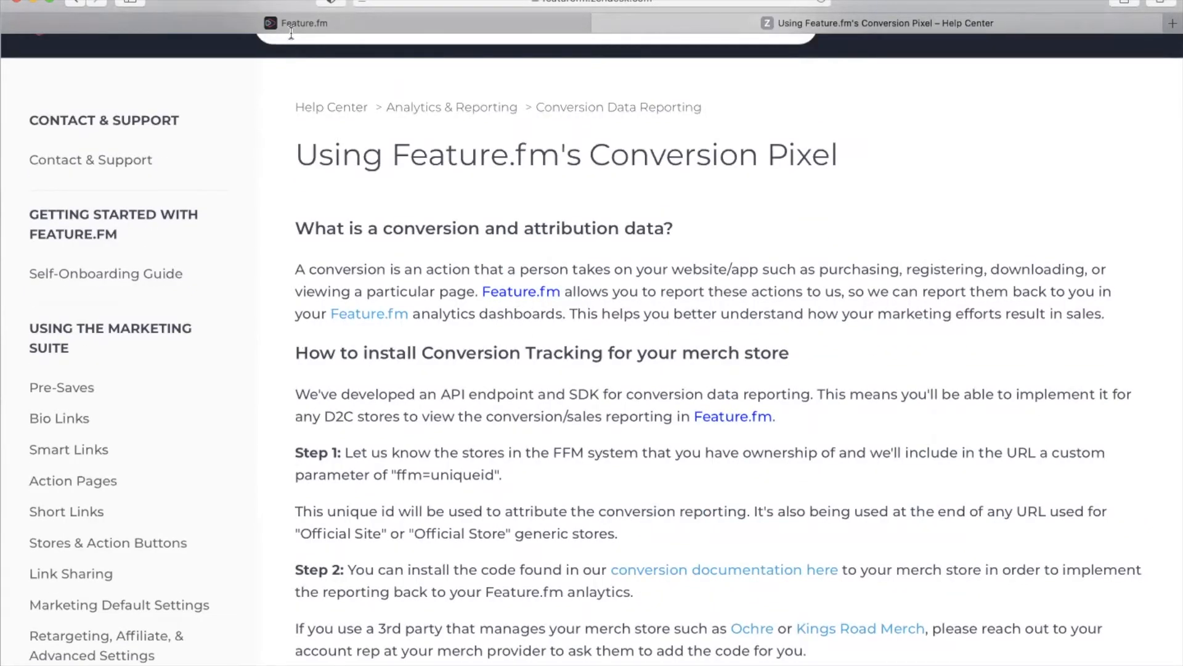
Switch to the Feature.fm console and check the analytics report of the smart link "Cher's New Single Chiquitita on Apple Music"
click(297, 26)
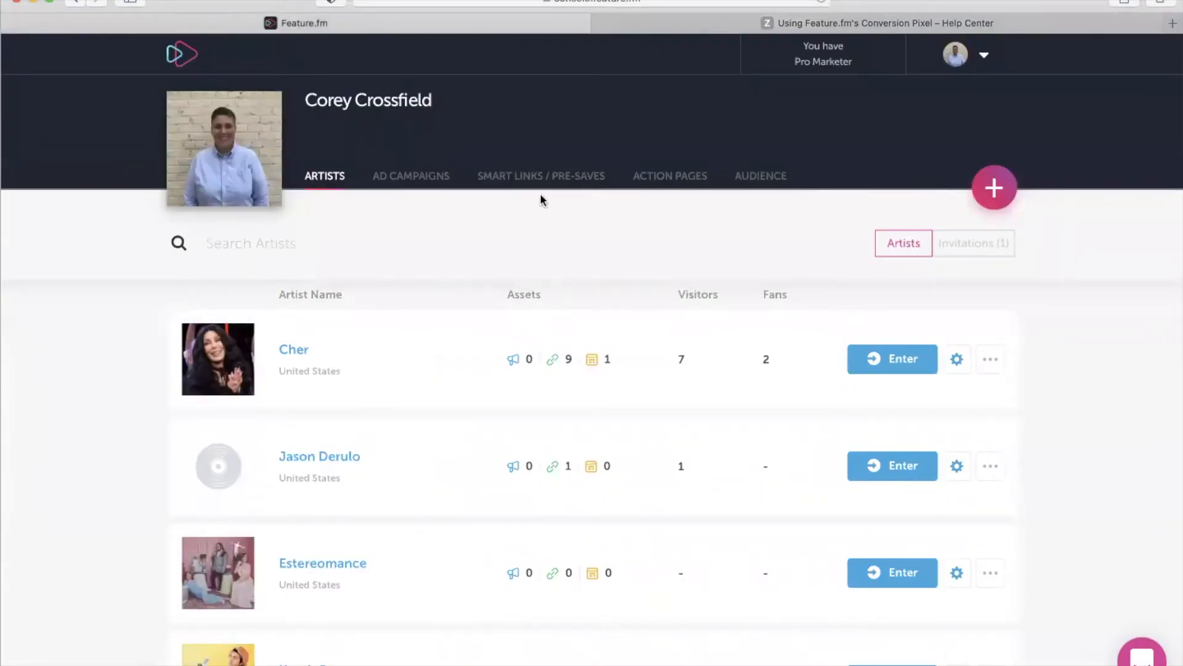
click(534, 178)
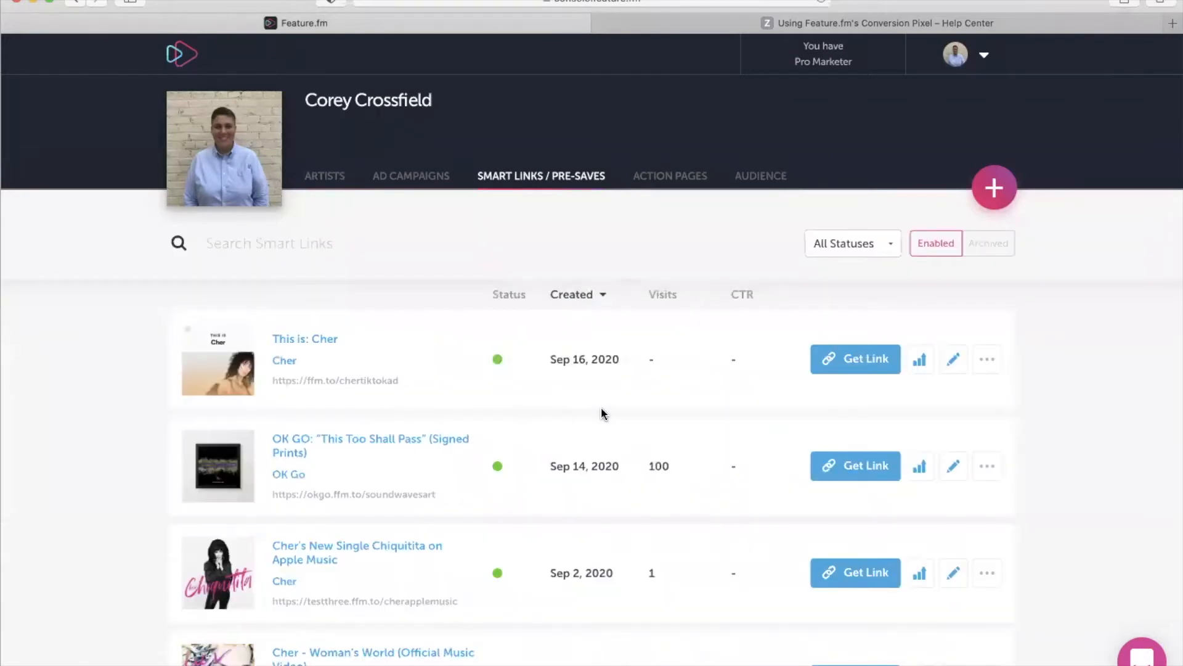
scroll(601, 408, down, 6)
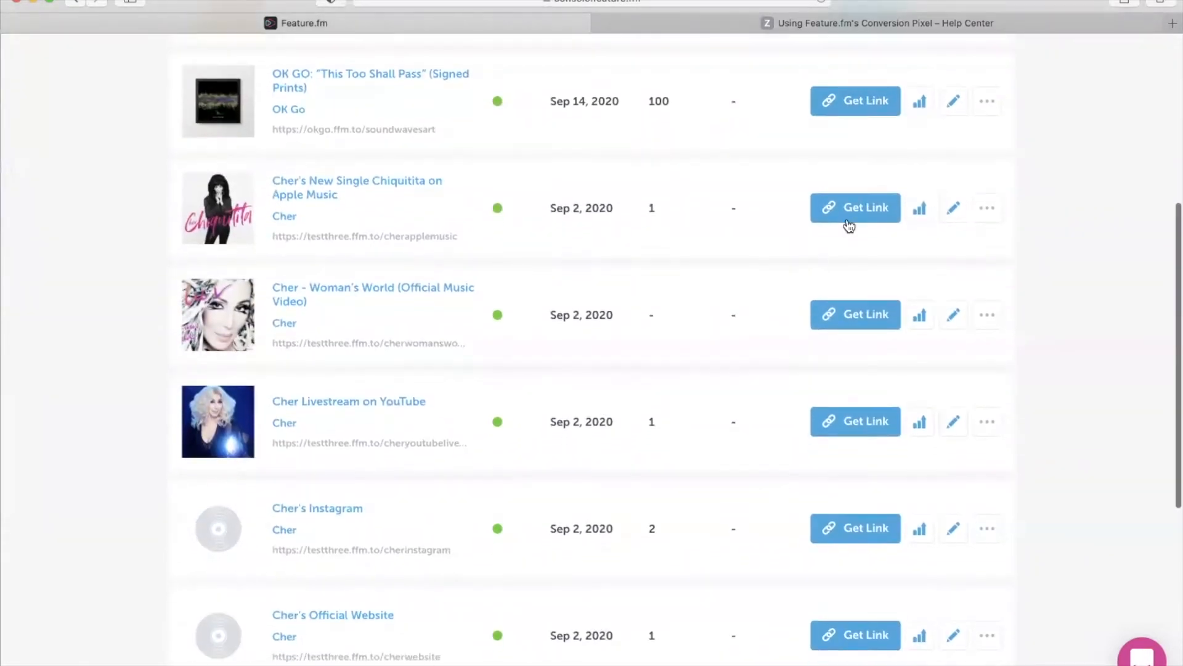
click(919, 209)
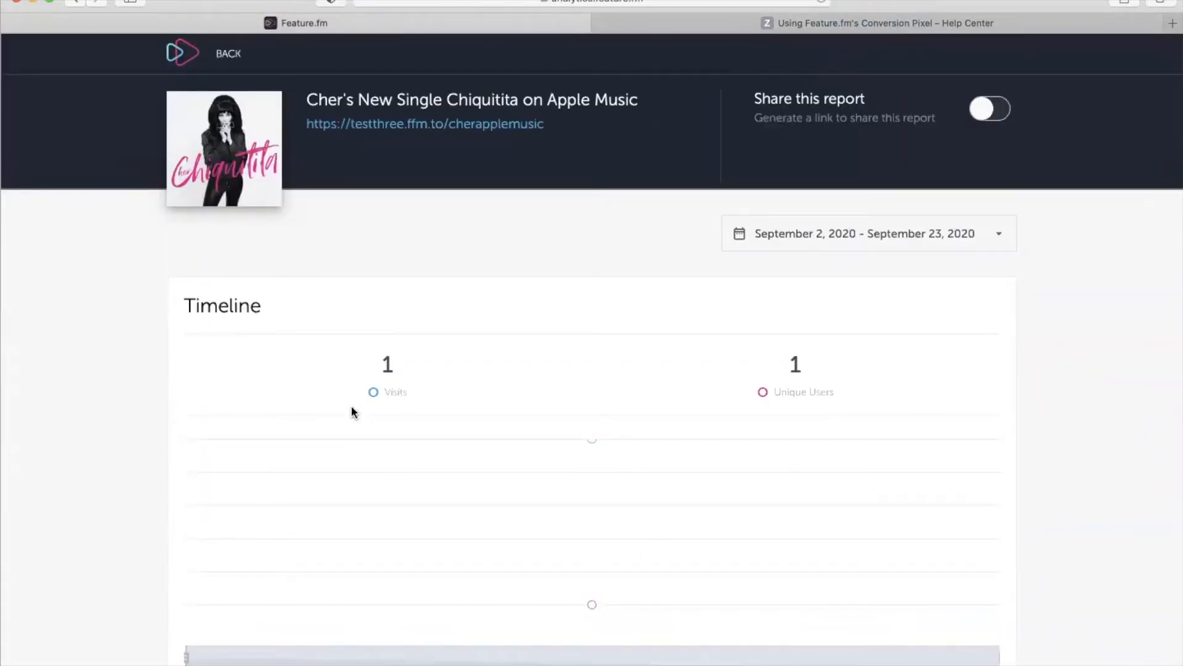
click(226, 55)
View the sales and streaming conversion data for the "Jason Derulo - Coño" smart link on page 2 of the list
scroll(901, 538, down, 12)
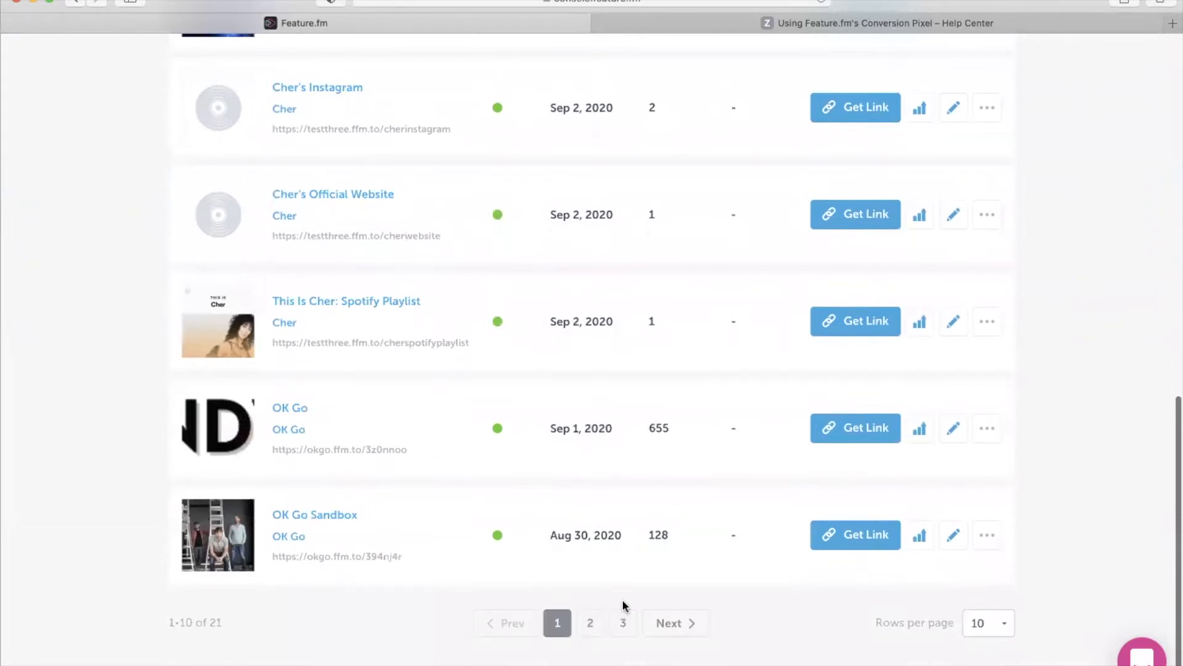
click(590, 621)
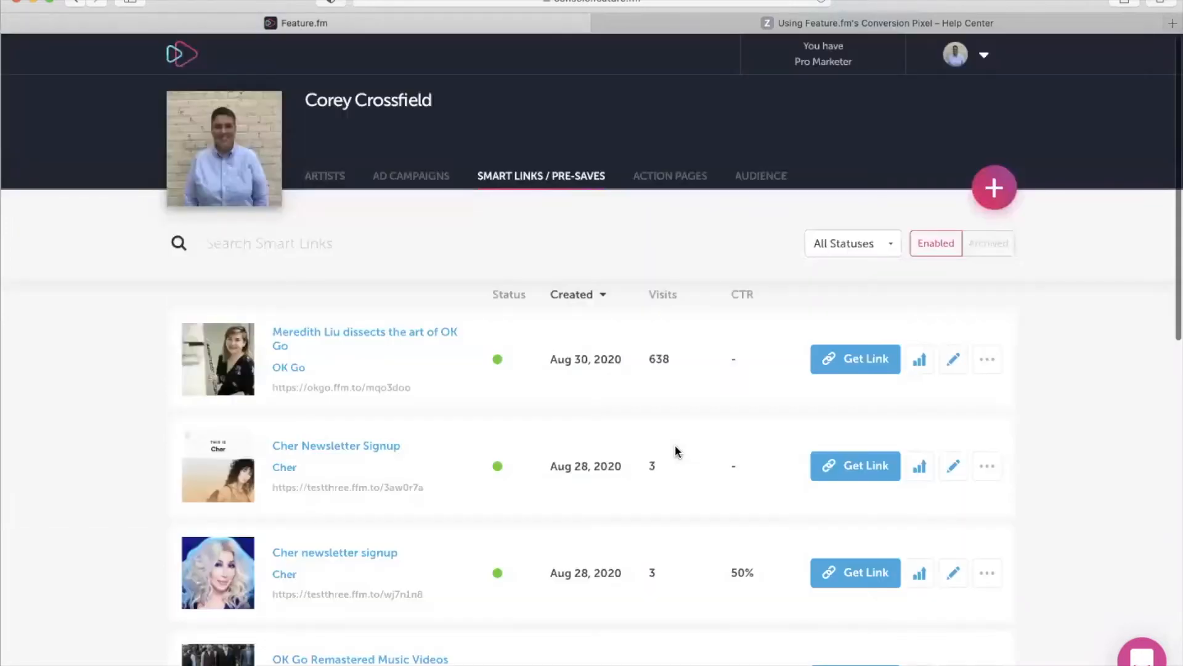
scroll(675, 445, down, 4)
scroll(675, 446, down, 9)
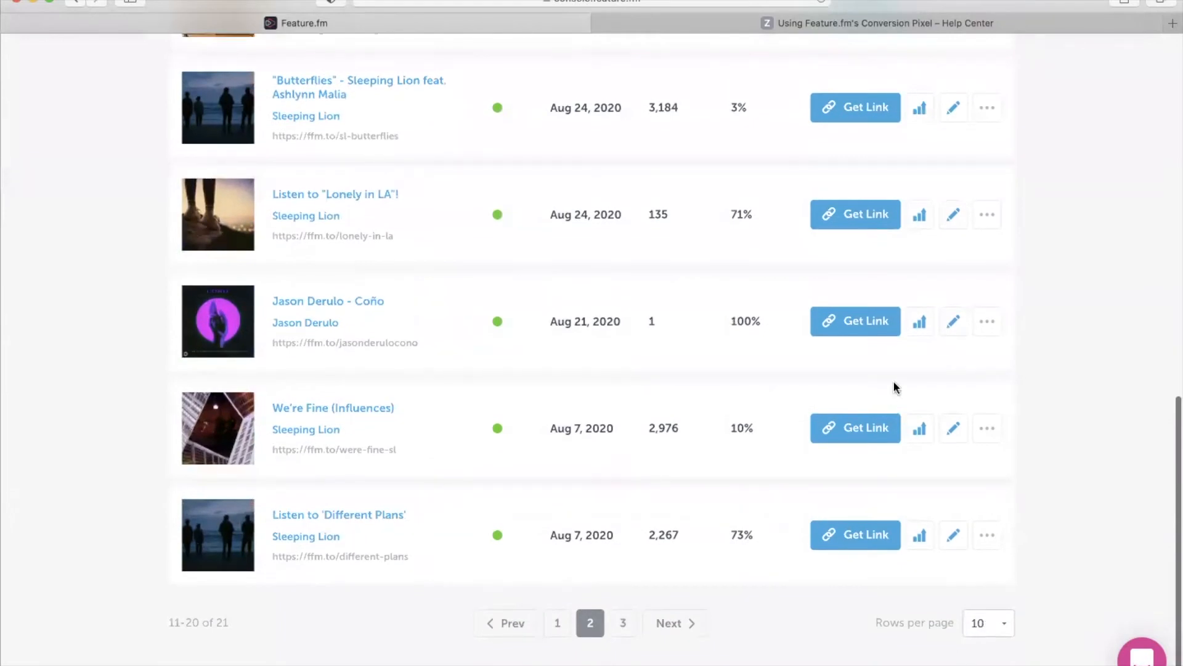
click(919, 321)
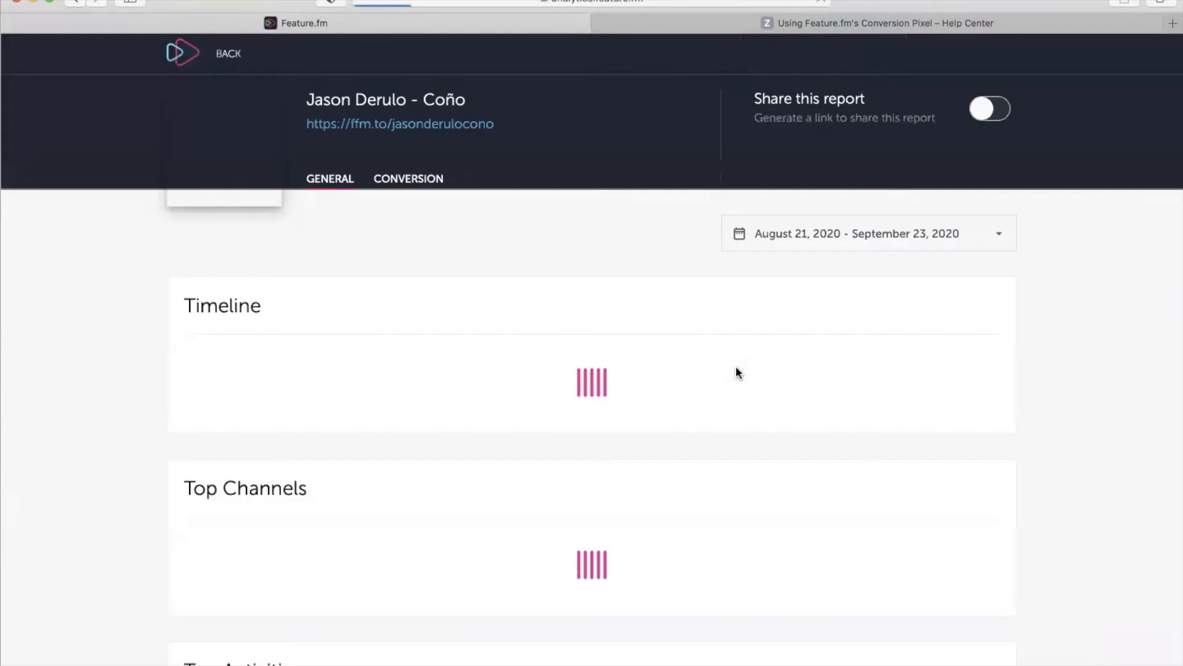
click(414, 185)
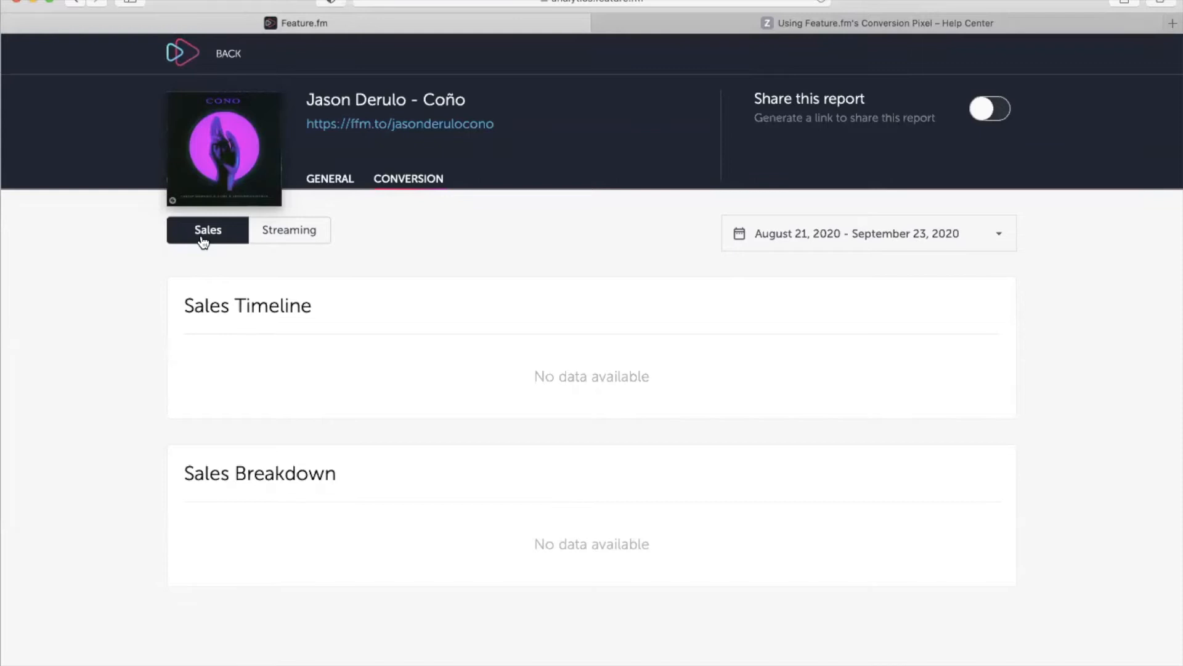
click(285, 231)
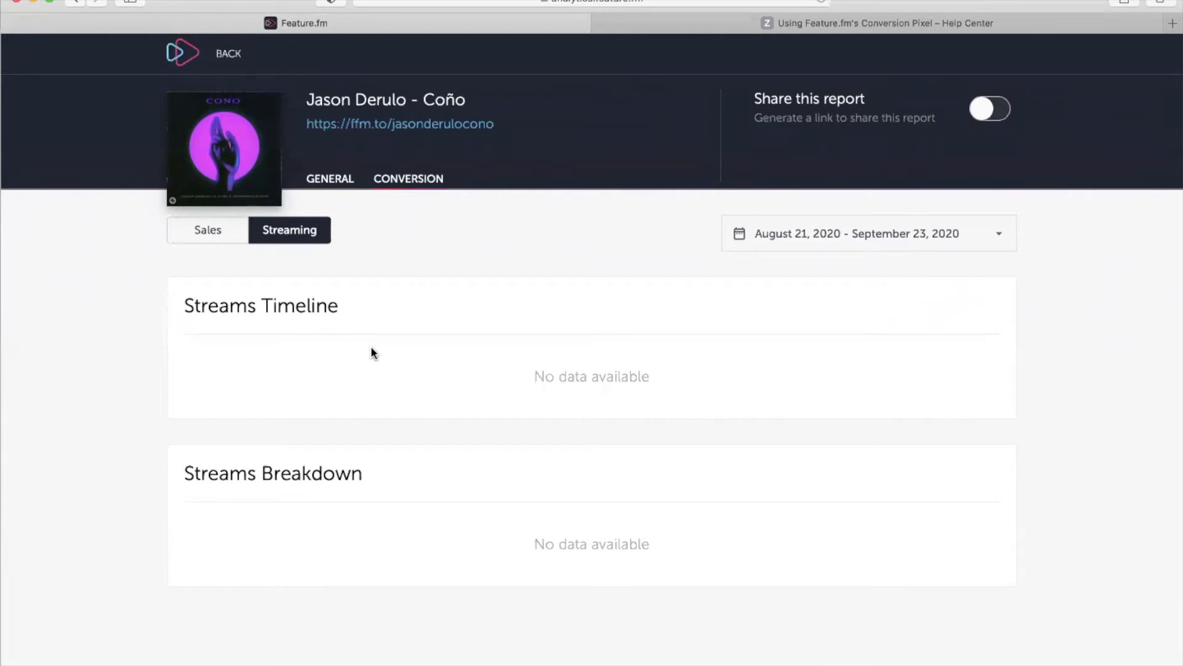
Leave the smart link report and open the account's Custom Stores settings
click(229, 62)
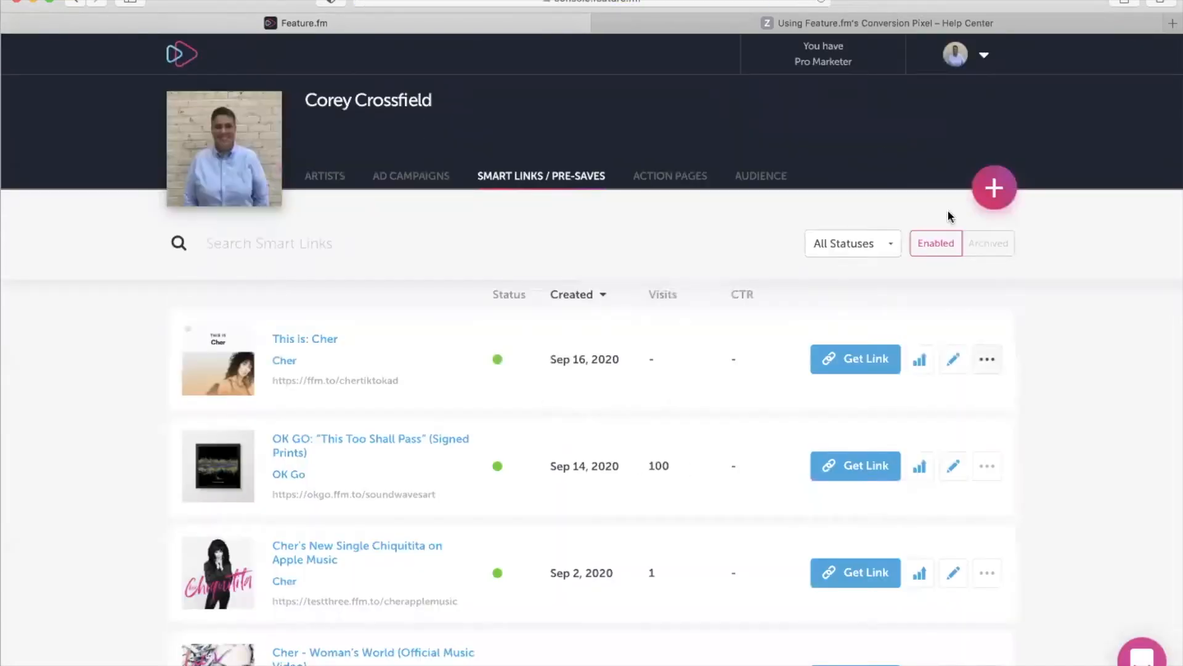
click(331, 185)
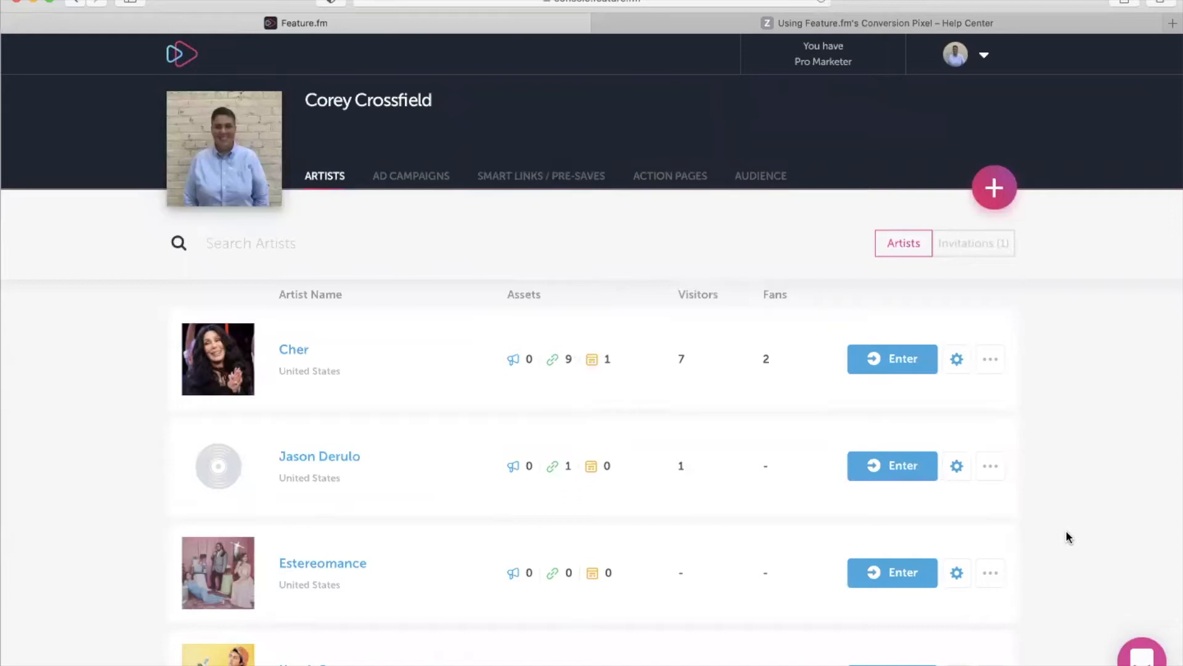
click(966, 61)
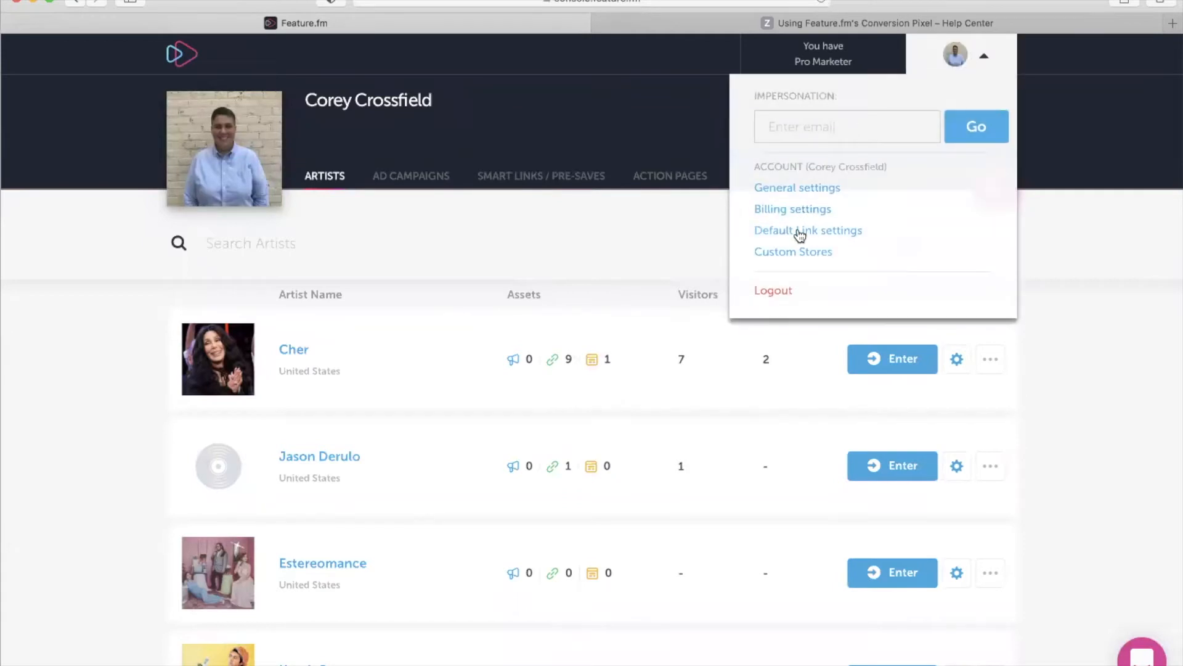
click(797, 251)
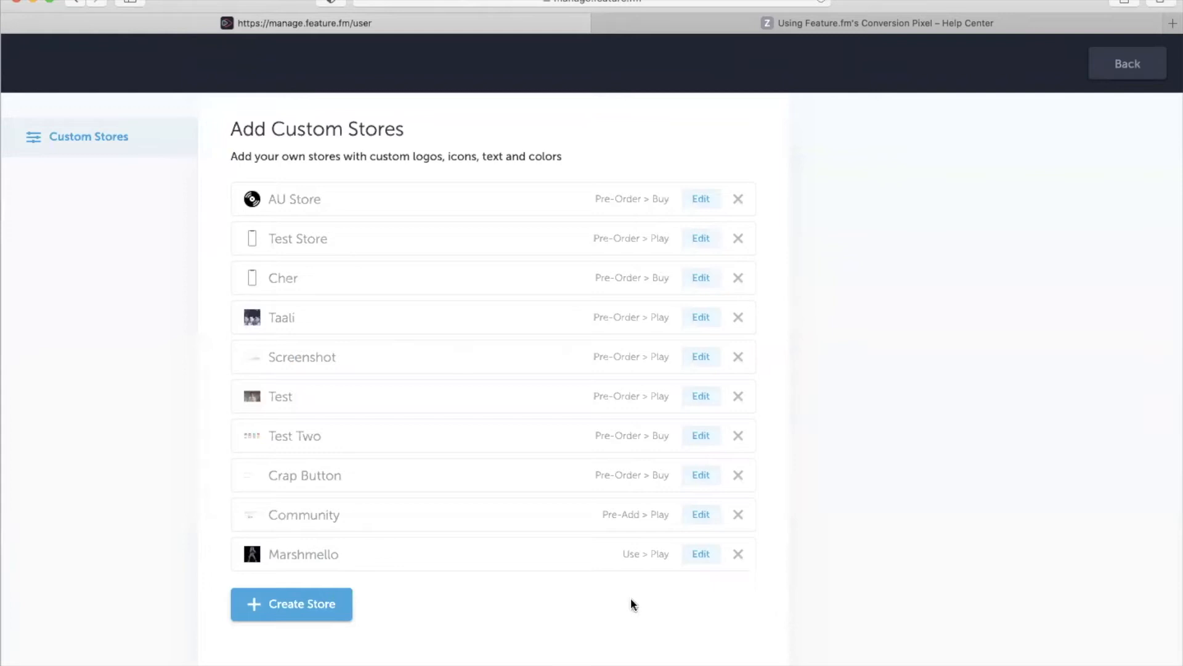
Edit the Marshmello custom store, setting both the pre-release and released default text to Buy
click(700, 555)
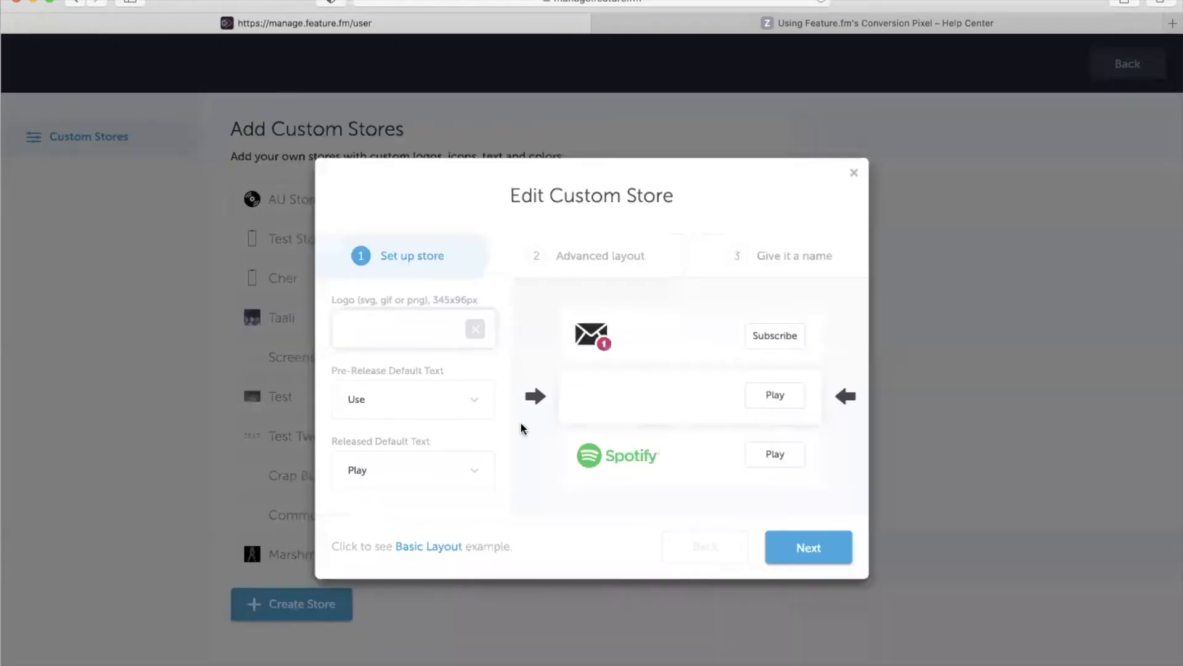
click(454, 401)
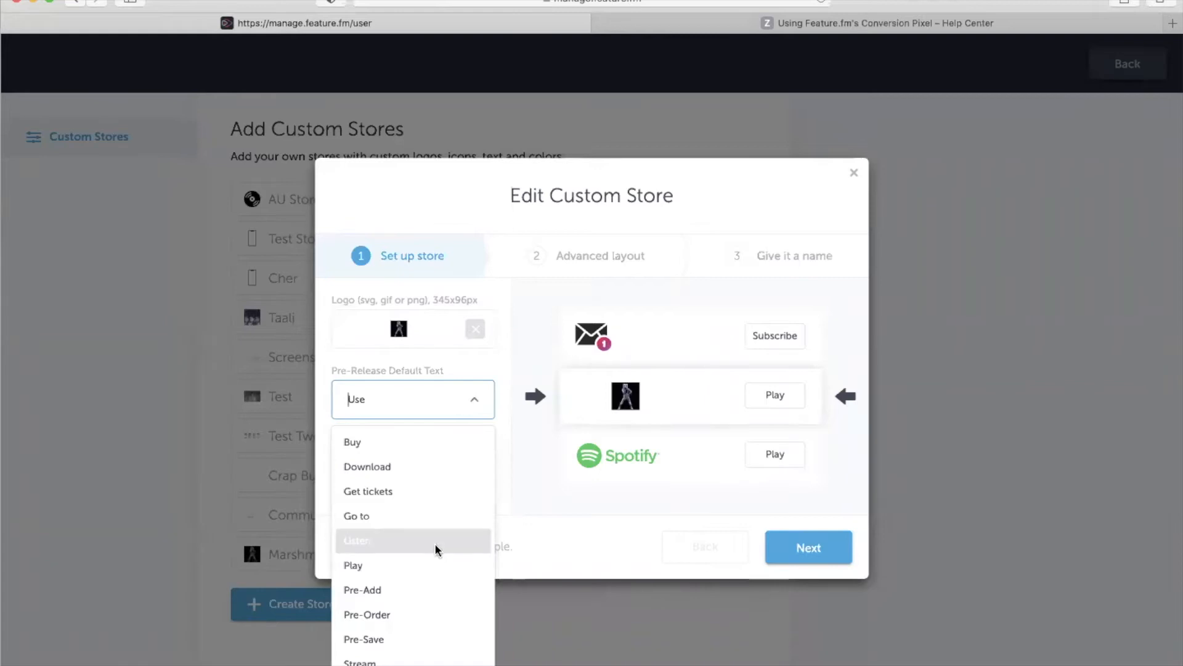
click(382, 435)
click(417, 460)
click(404, 537)
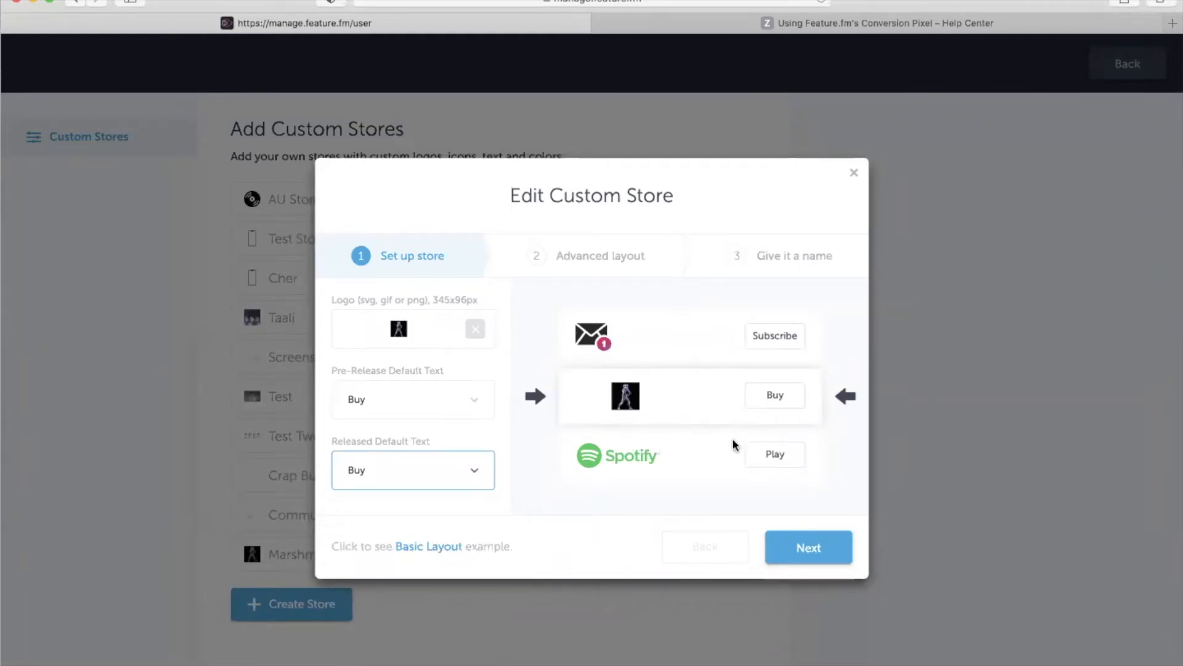
In the store's advanced layout, set the button colour to grey #6B6B6B and the text colour to white
click(811, 547)
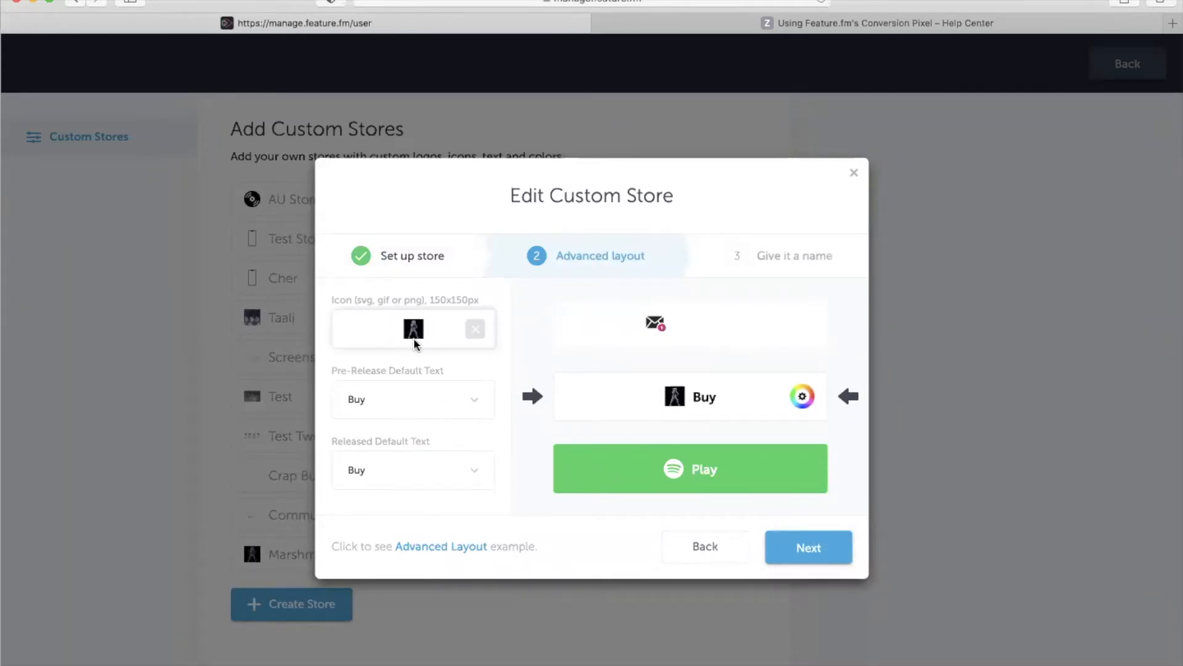
click(802, 396)
mouse_move(708, 470)
mouse_down()
mouse_move(647, 446)
mouse_move(612, 498)
mouse_up()
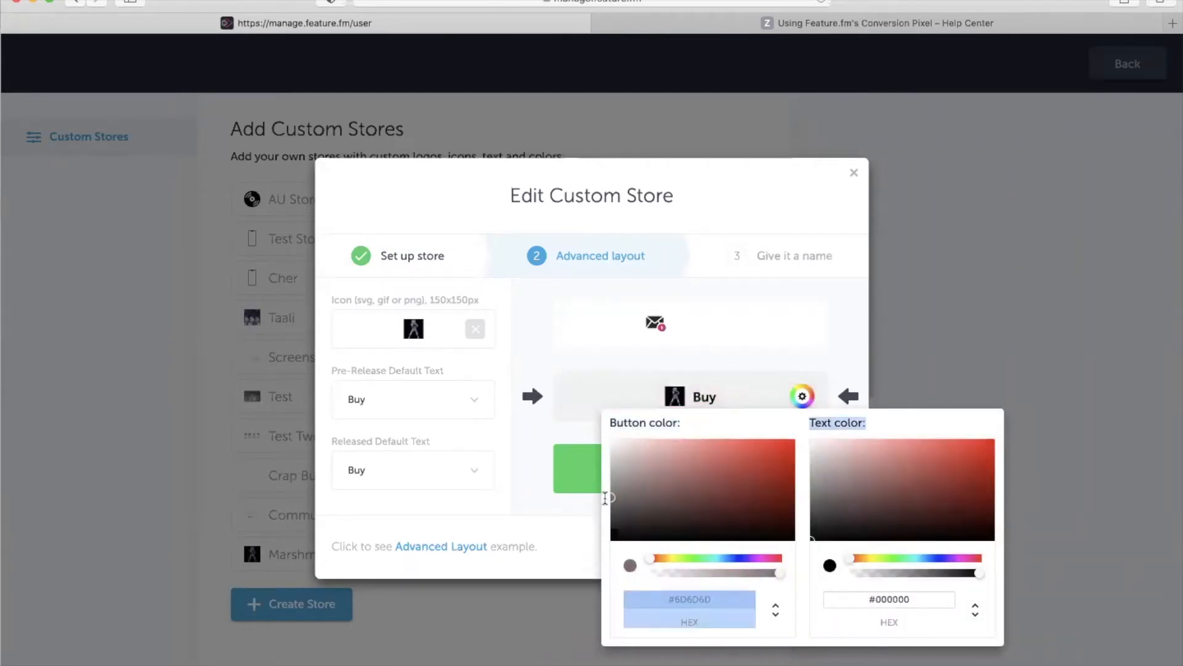
click(811, 438)
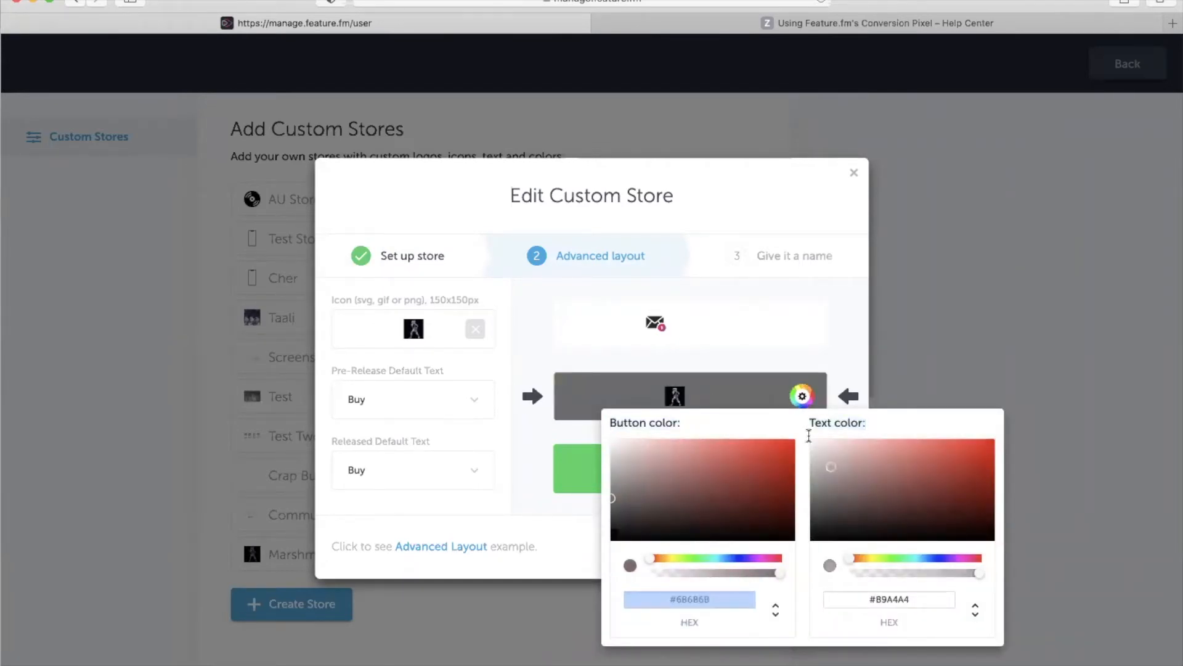
click(775, 348)
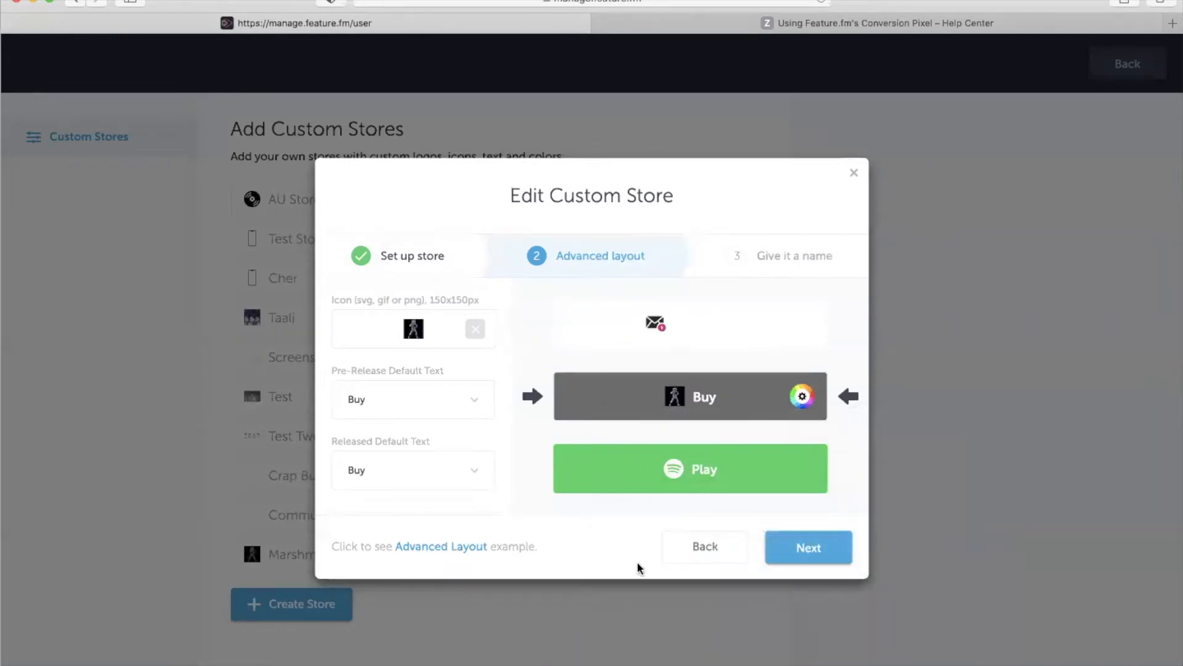
Rename the custom store as "Record Label Store" and finish editing it
click(809, 550)
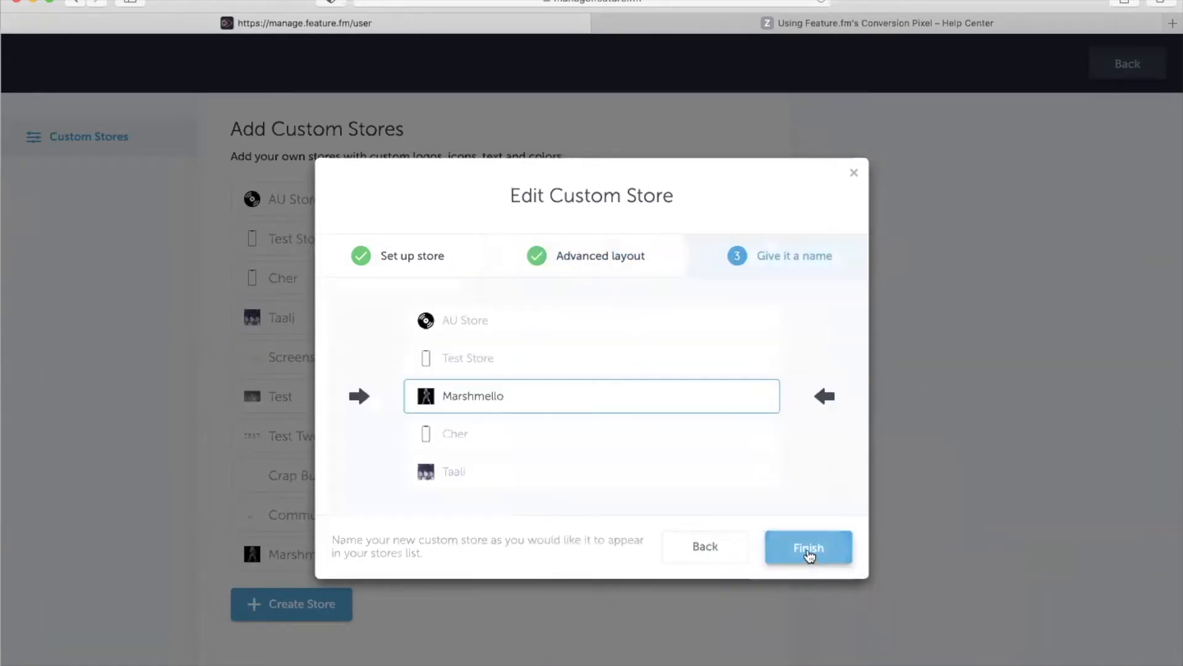
double_click(511, 389)
text(Record)
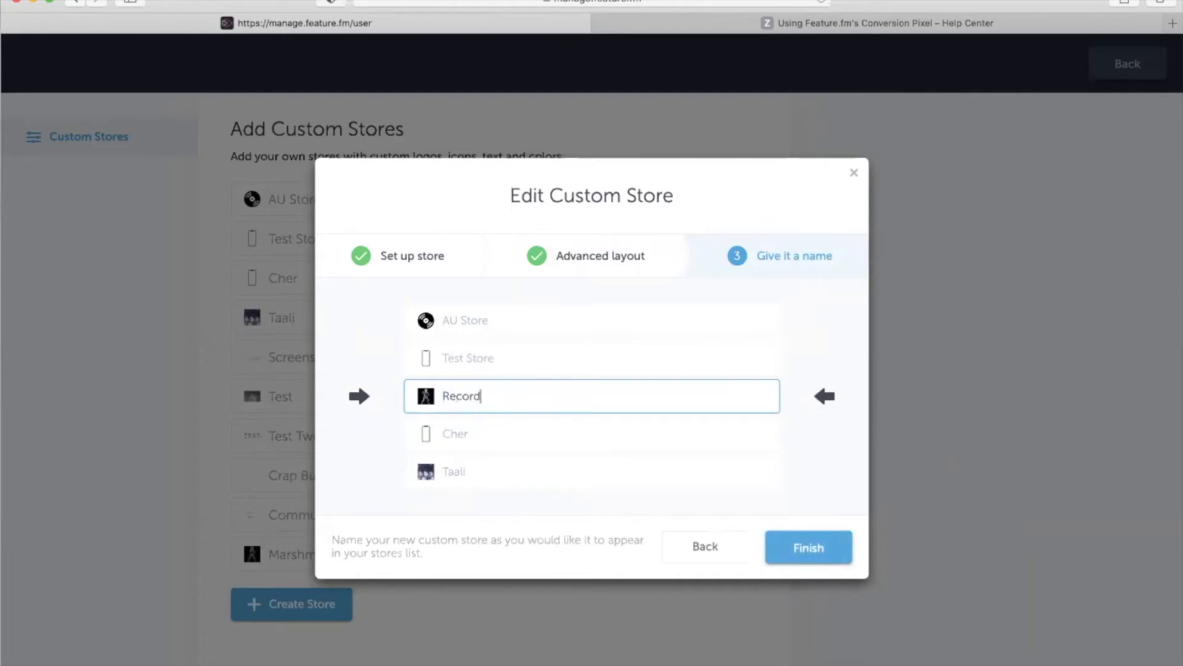
text( Label Store)
click(811, 546)
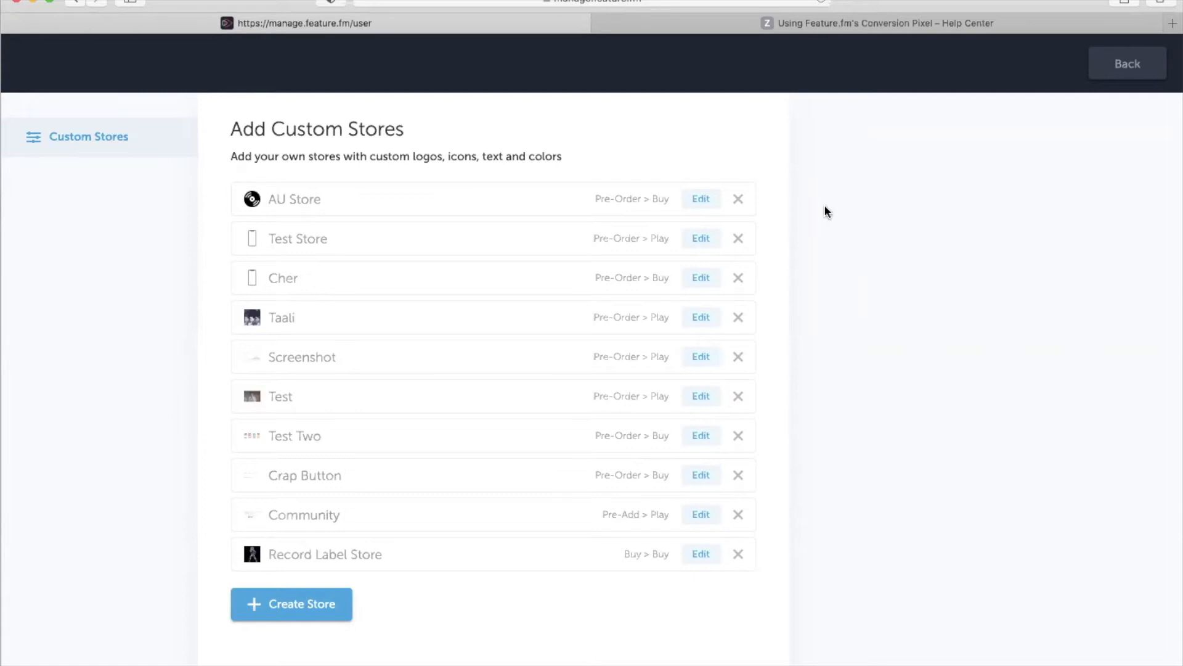
Return to the conversion pixel help article and review the merch store installation steps around the conversion documentation link
click(820, 32)
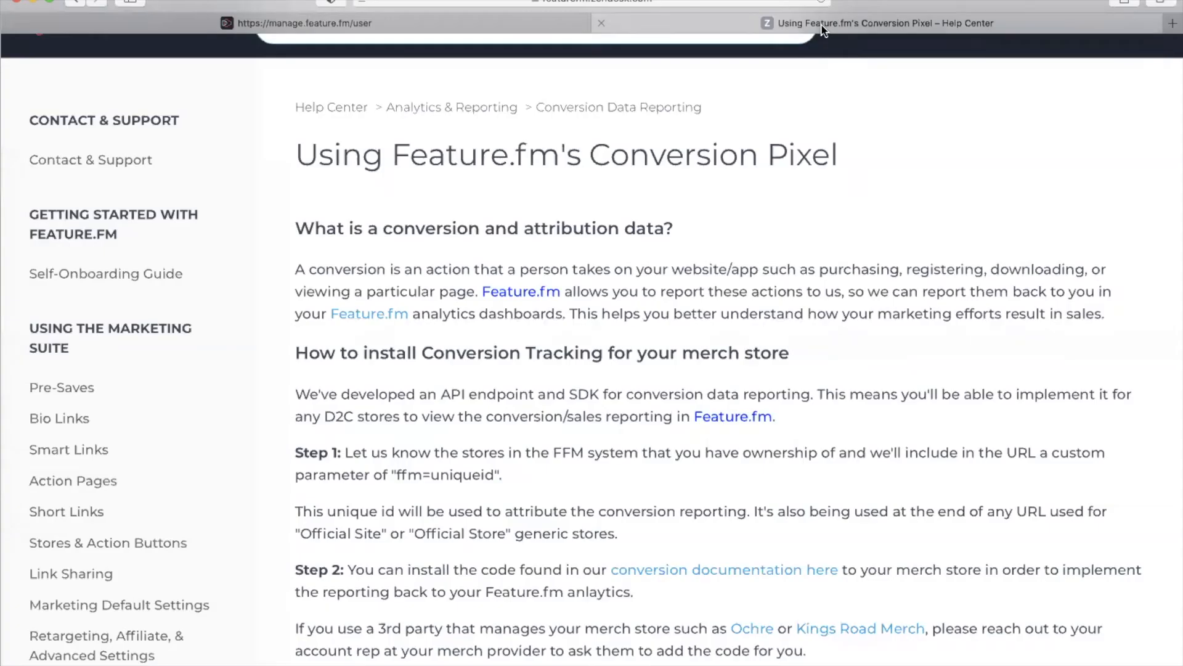
scroll(810, 527, down, 4)
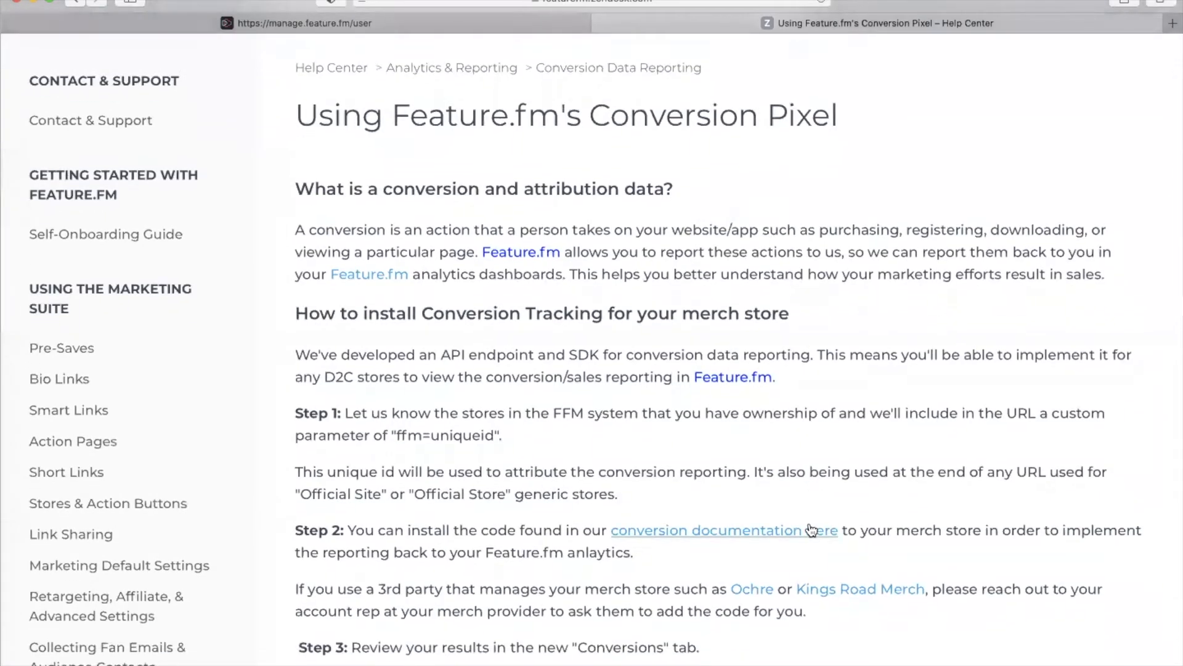
scroll(808, 522, down, 3)
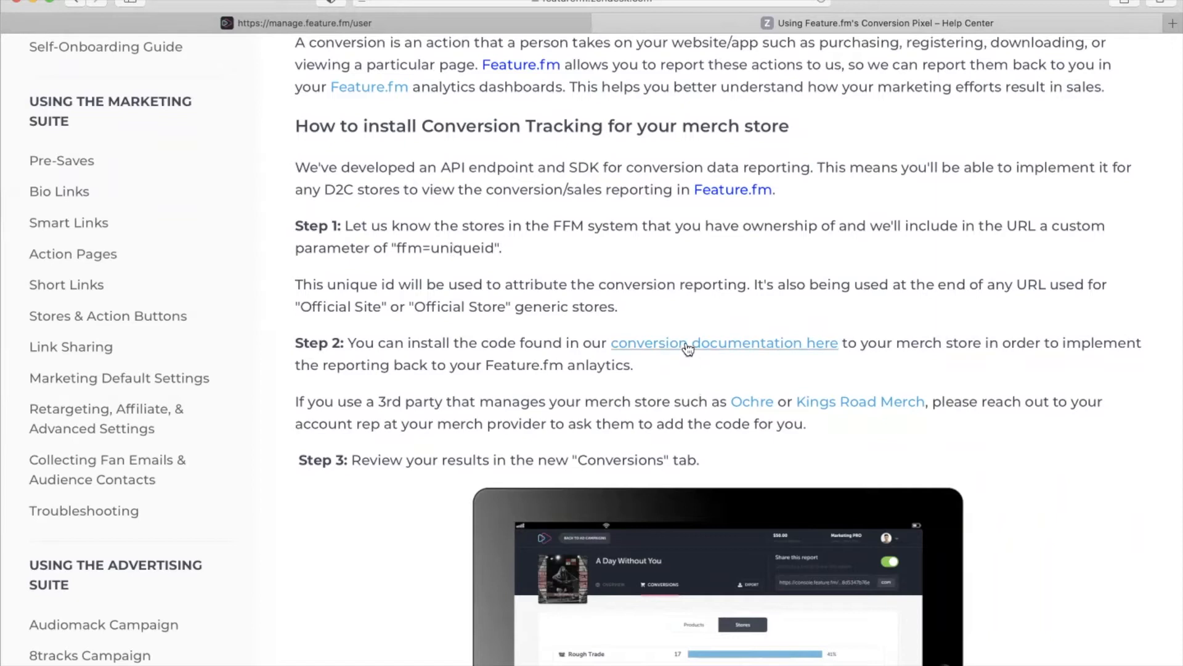
Open the conversion documentation linked in the article and read its Conversion API section through to Periodic Report
click(685, 346)
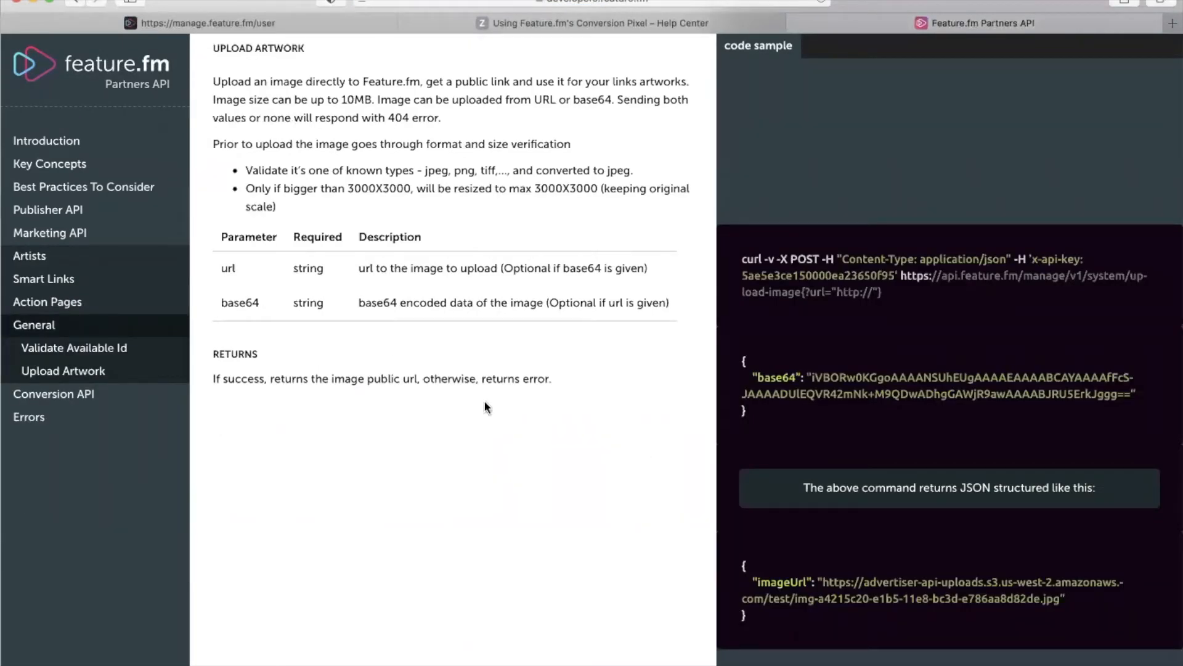
click(104, 406)
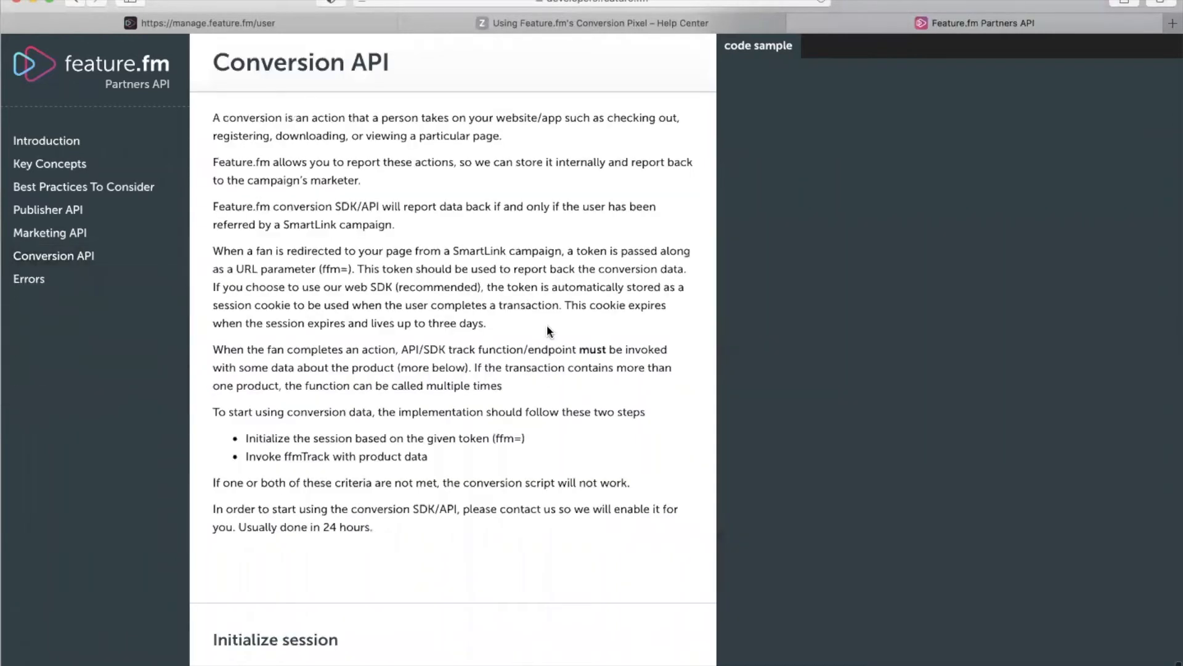
scroll(548, 331, down, 6)
scroll(546, 324, down, 4)
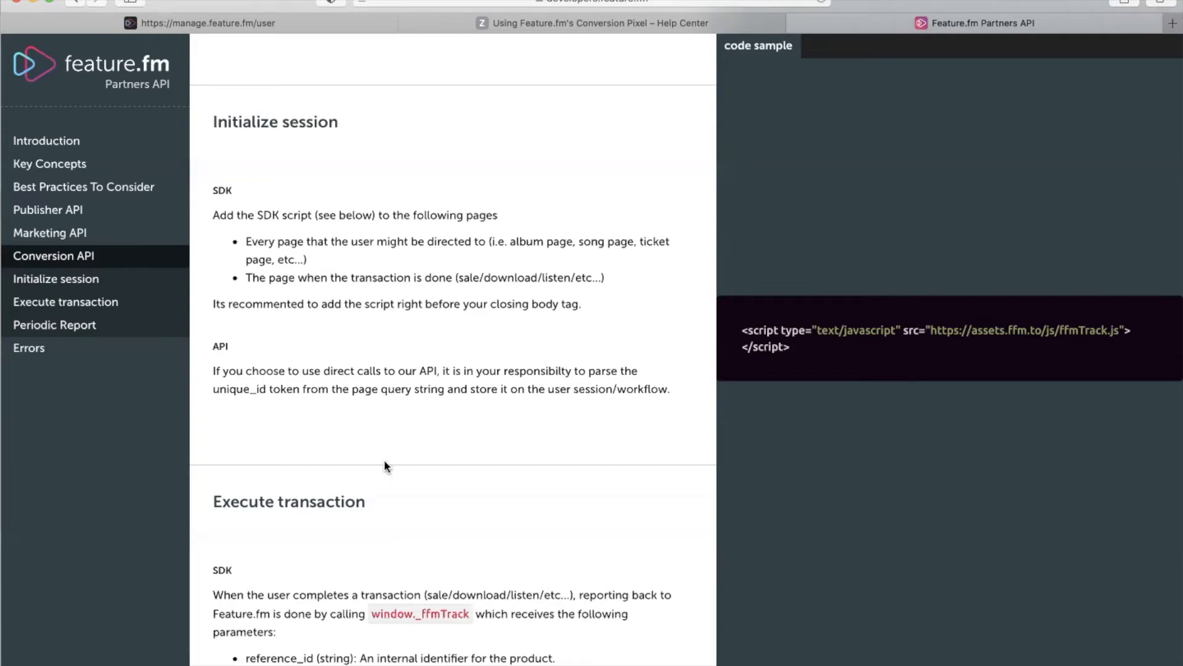
scroll(383, 459, down, 10)
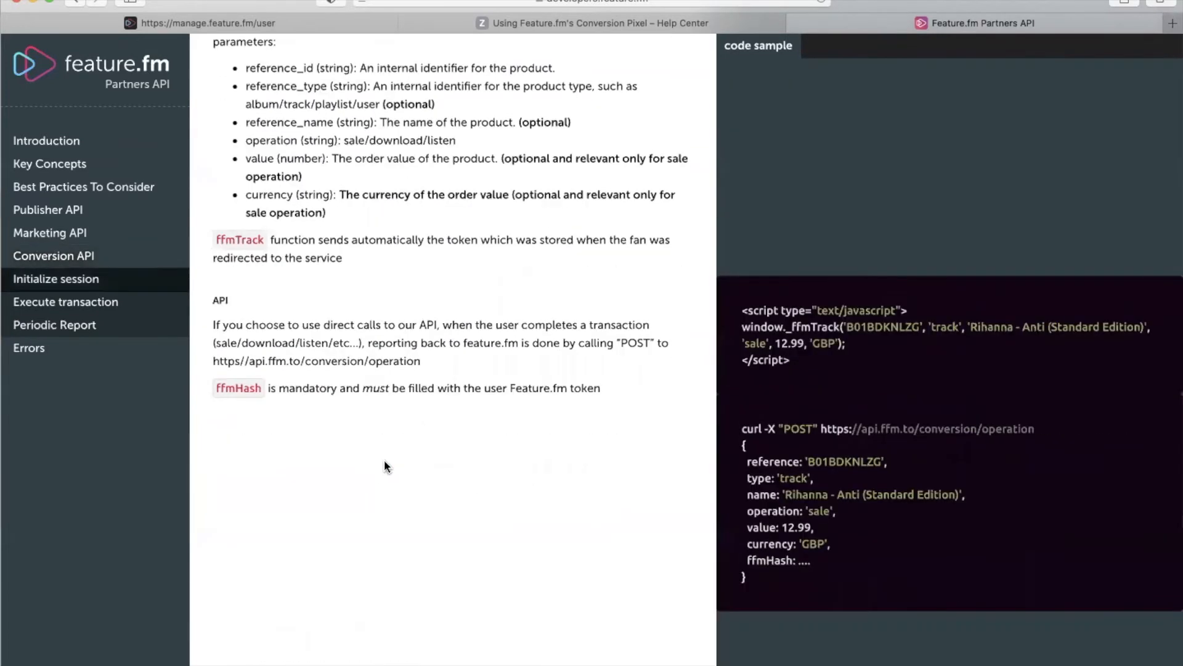
scroll(384, 460, down, 1)
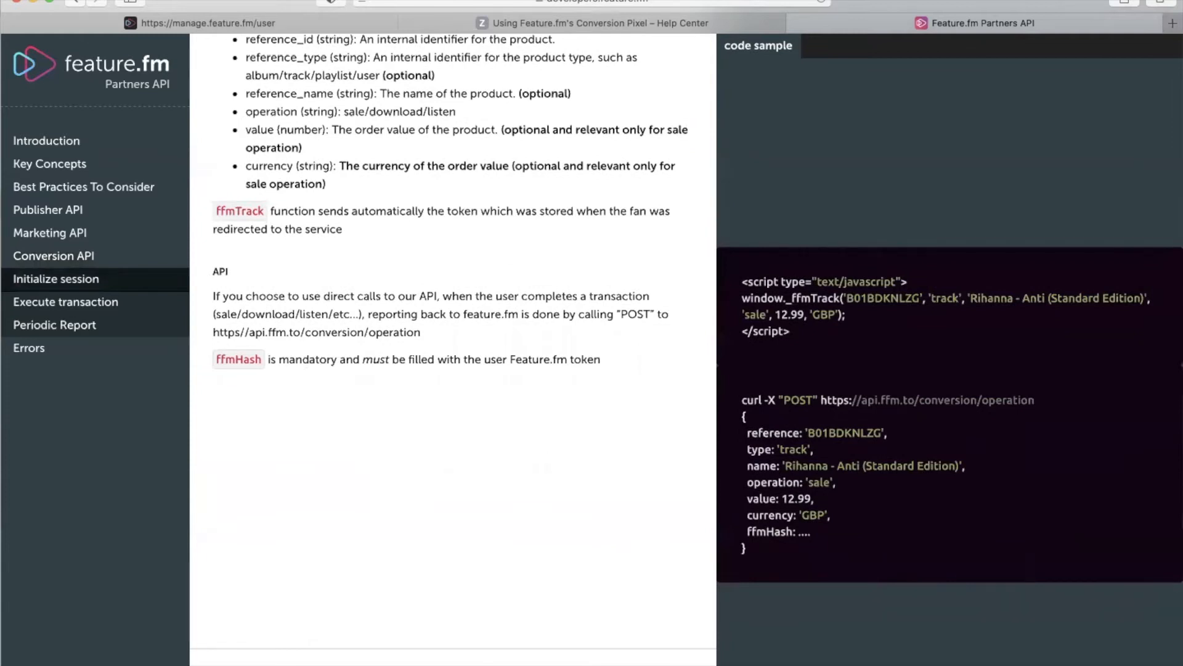
scroll(360, 203, down, 10)
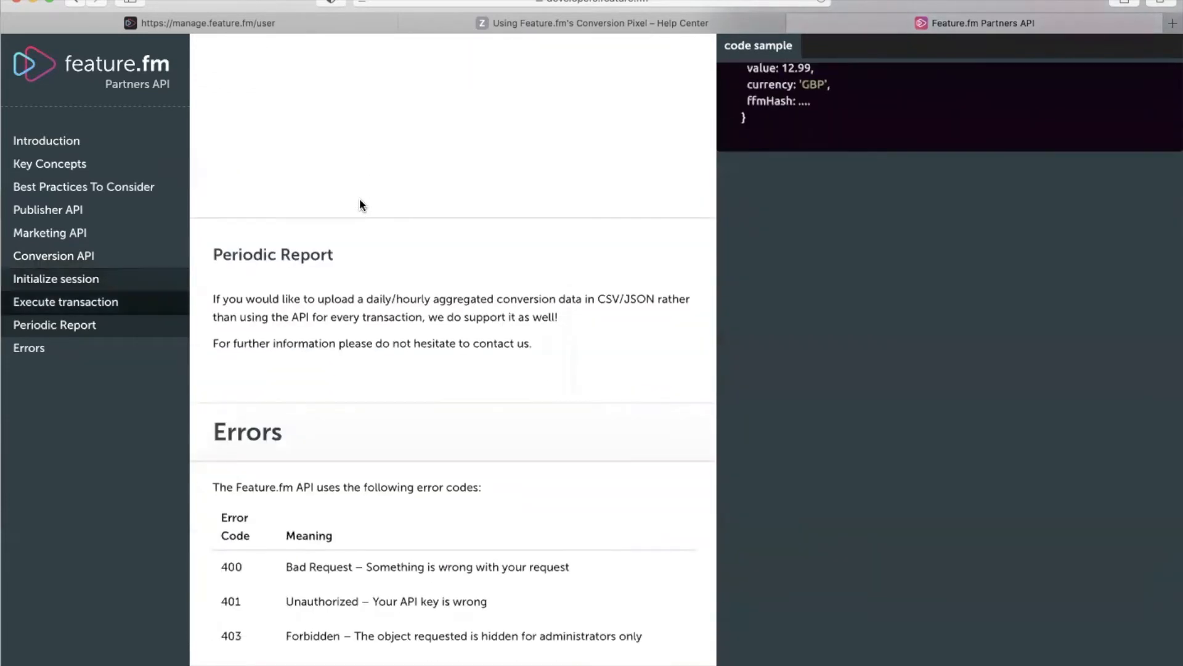
Go back through Execute transaction to the Initialize session section and review the ffmTrack.js SDK script
scroll(360, 197, up, 8)
scroll(359, 198, up, 9)
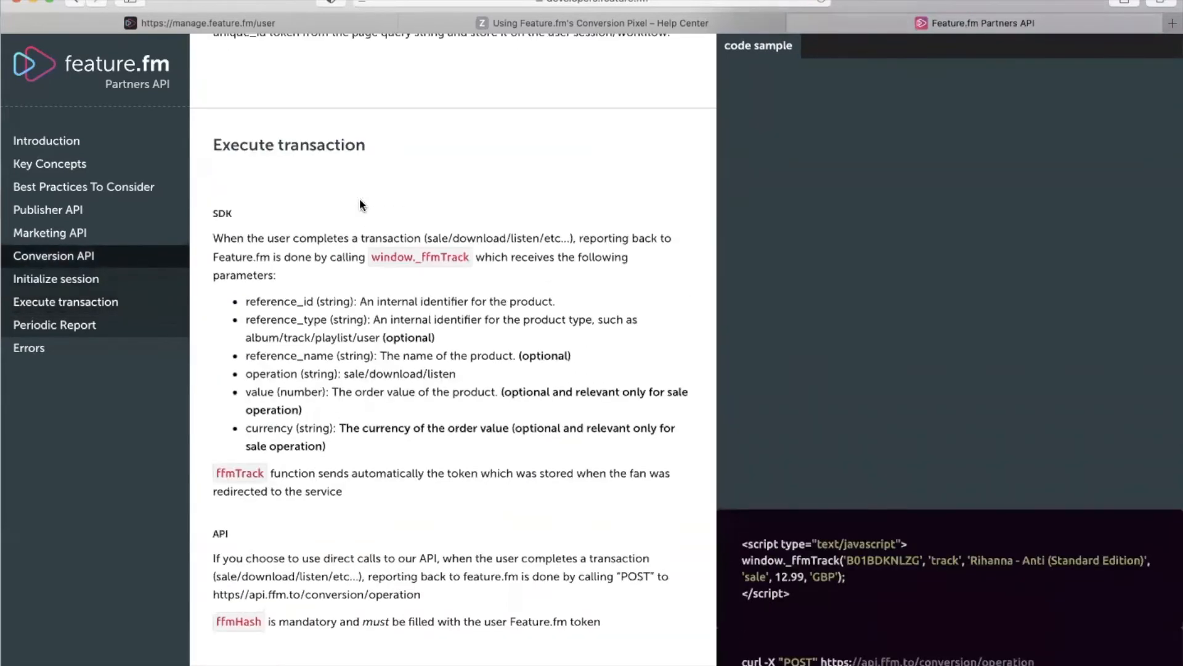
scroll(360, 199, up, 6)
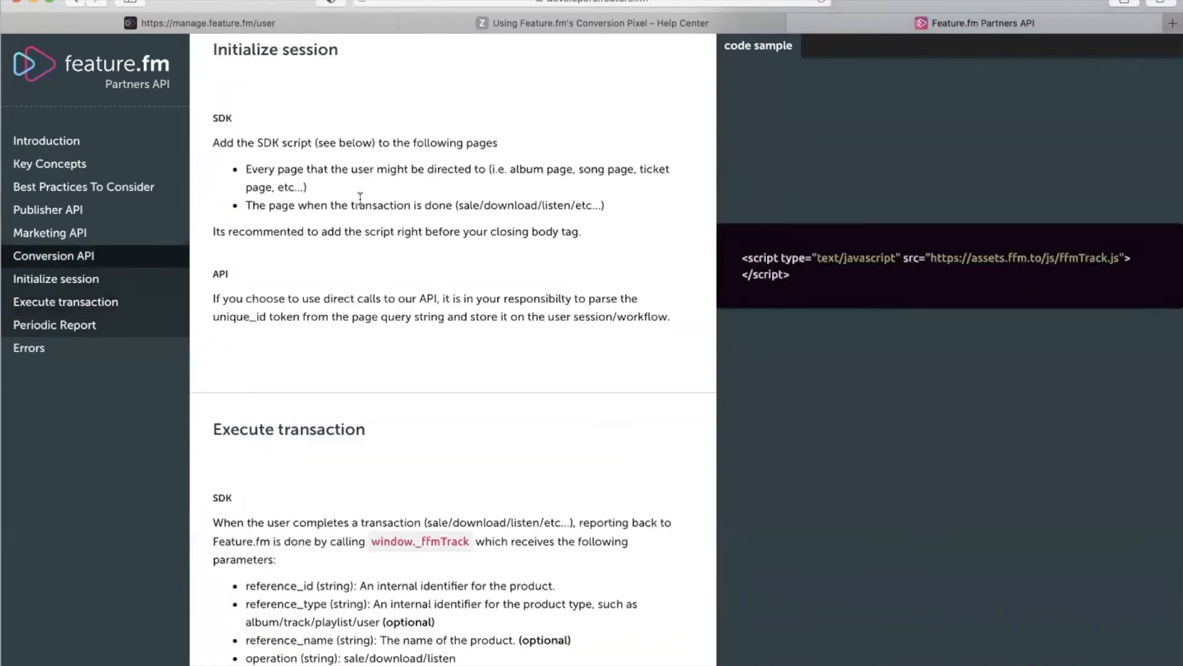
scroll(360, 204, up, 1)
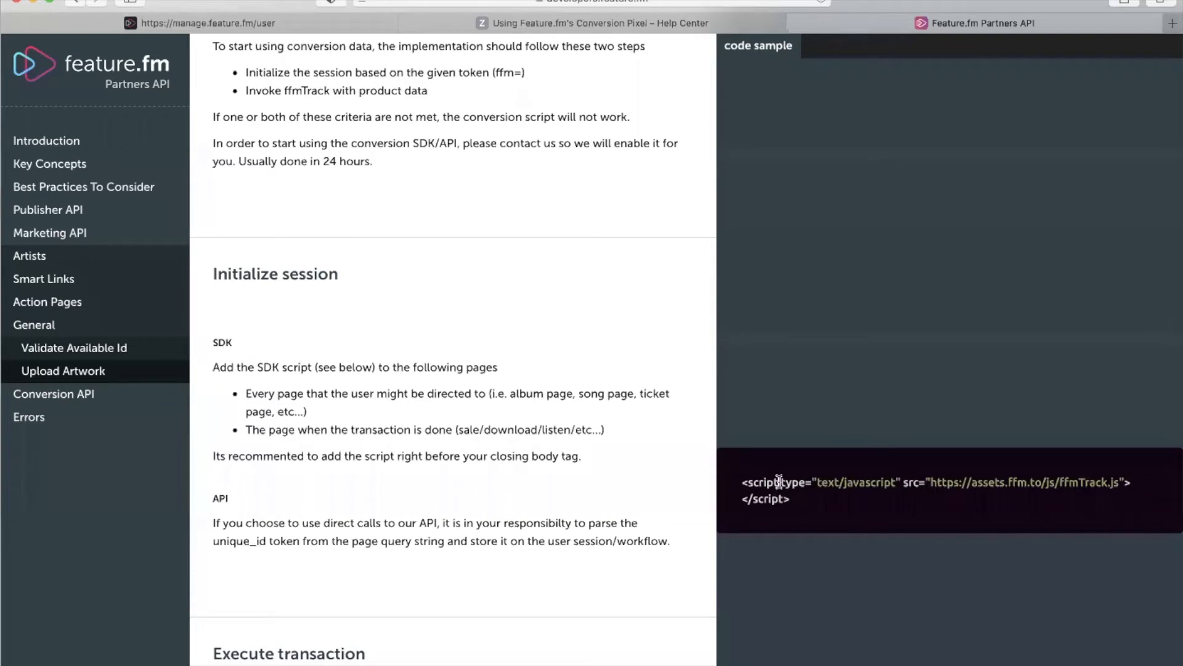
Return to the conversion pixel help article and examine the Conversions report examples in Step 3 and the sharing instructions in Step 4
click(663, 24)
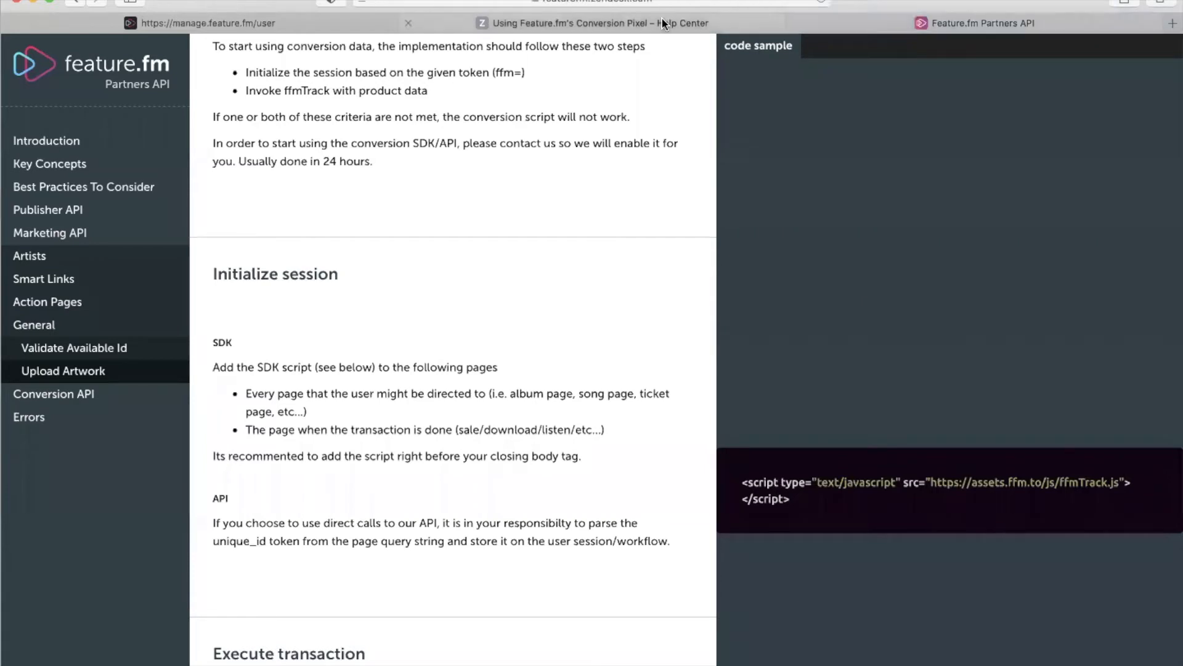
scroll(969, 522, down, 1)
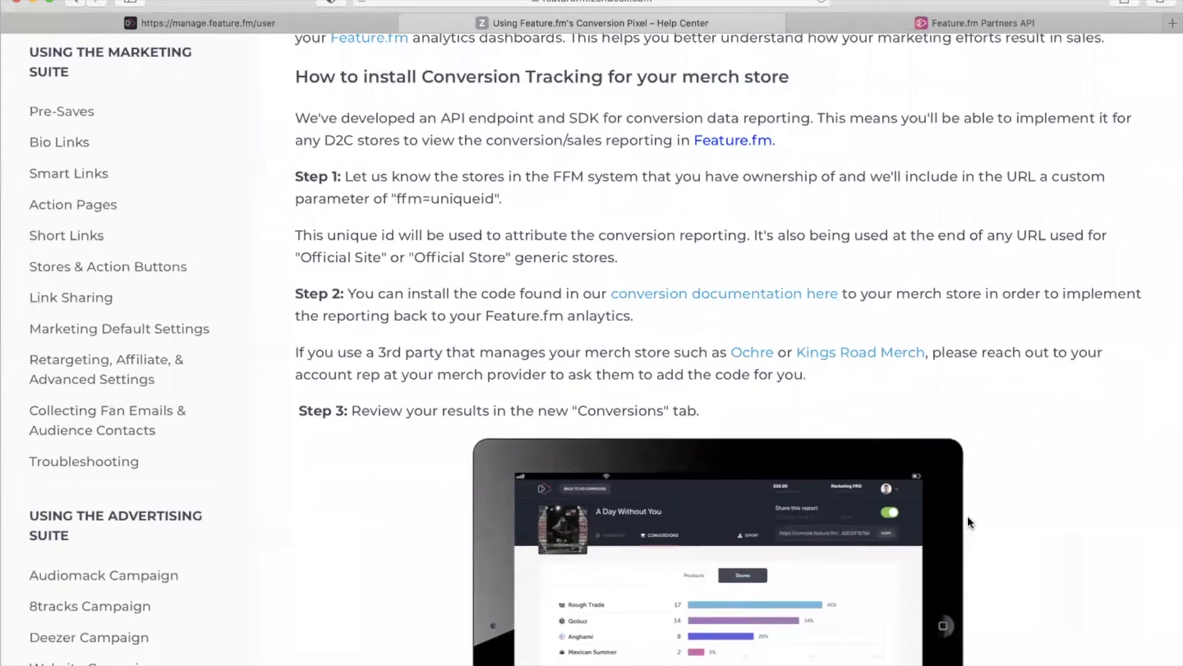
scroll(968, 522, down, 3)
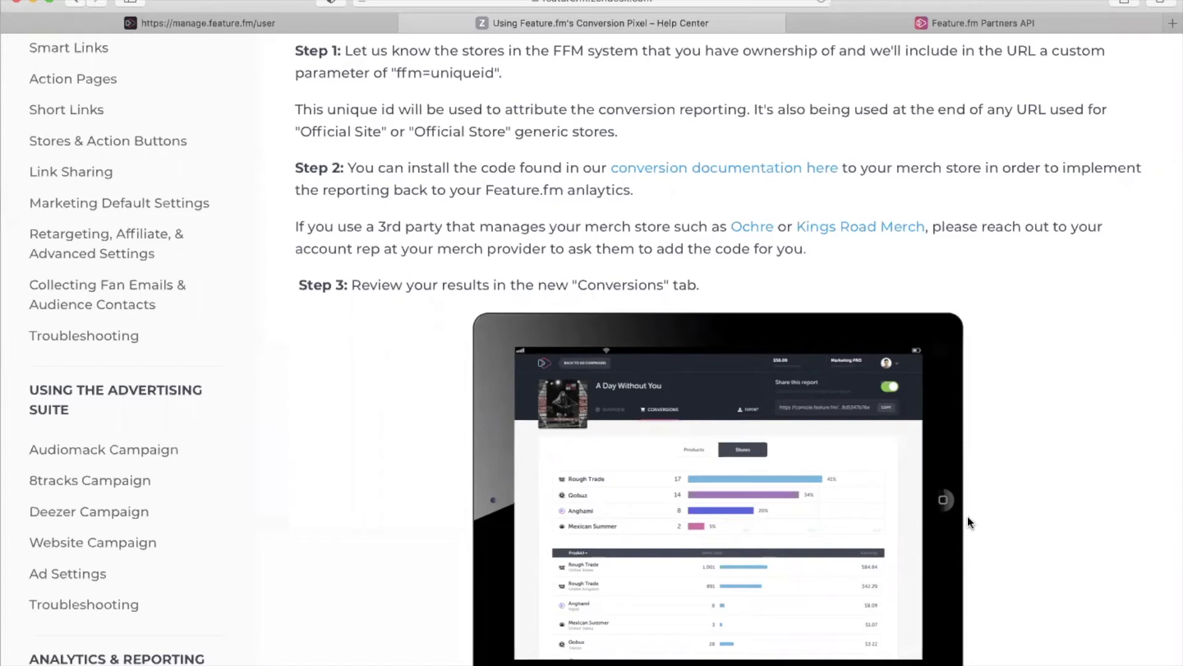
scroll(970, 522, down, 5)
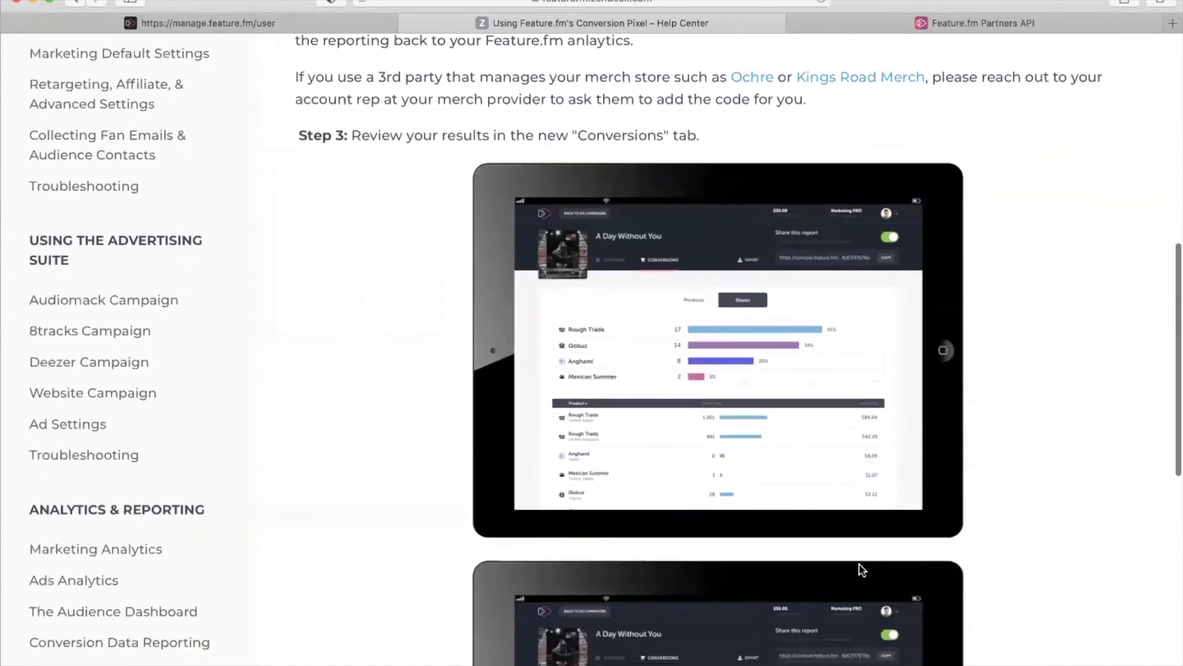
scroll(887, 321, down, 5)
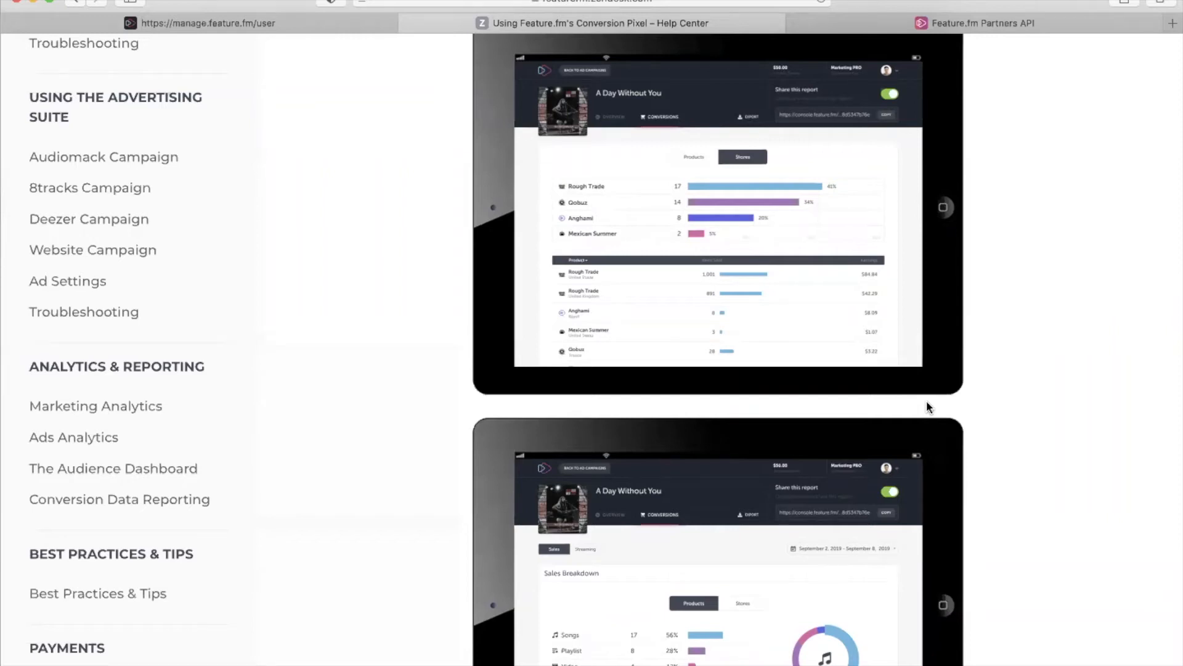
scroll(927, 404, down, 5)
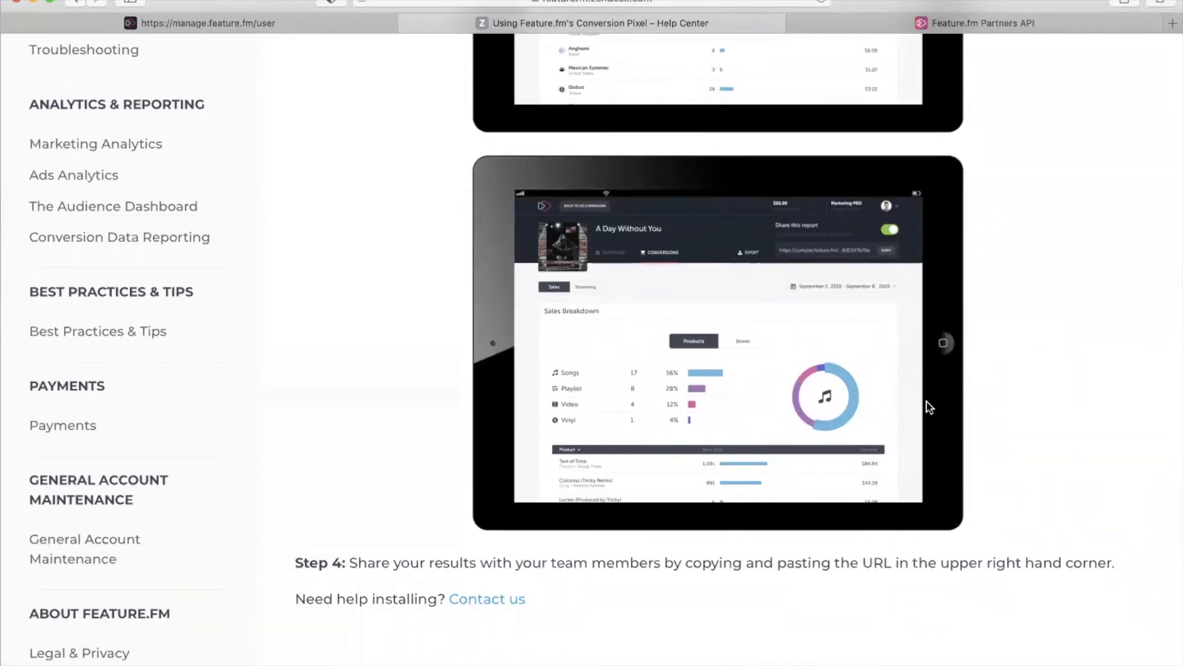
scroll(930, 406, up, 5)
scroll(929, 406, up, 2)
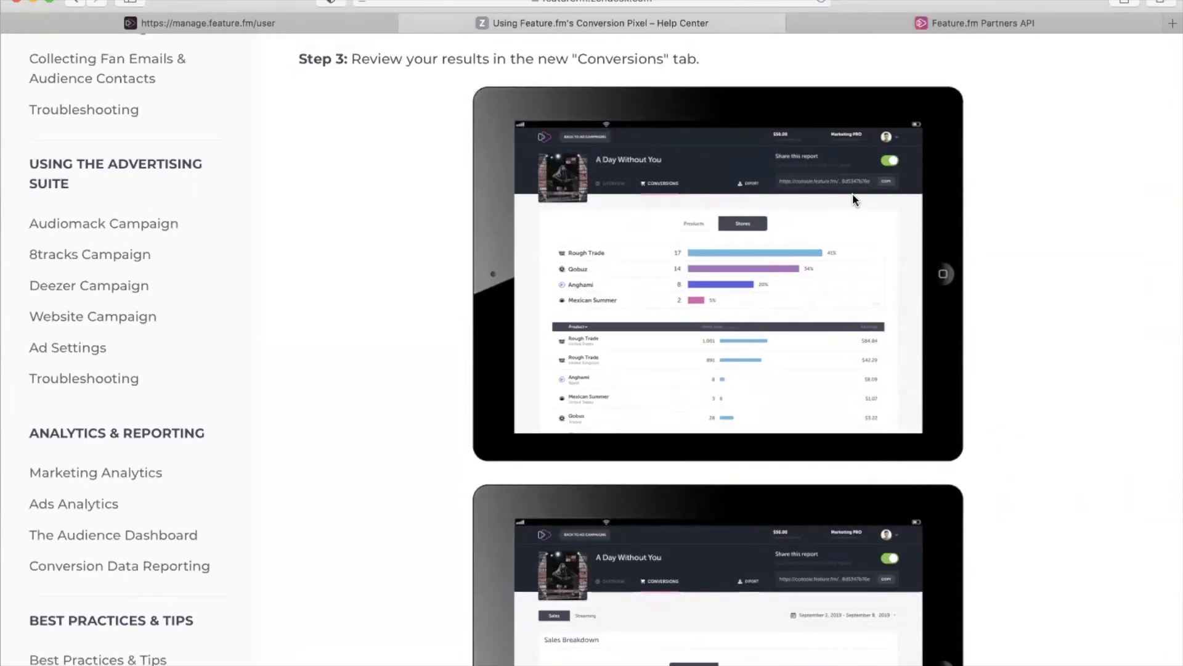
Leave the custom stores page, open the insights of the "This is: Cher" smart link and turn on sharing for its report
click(176, 23)
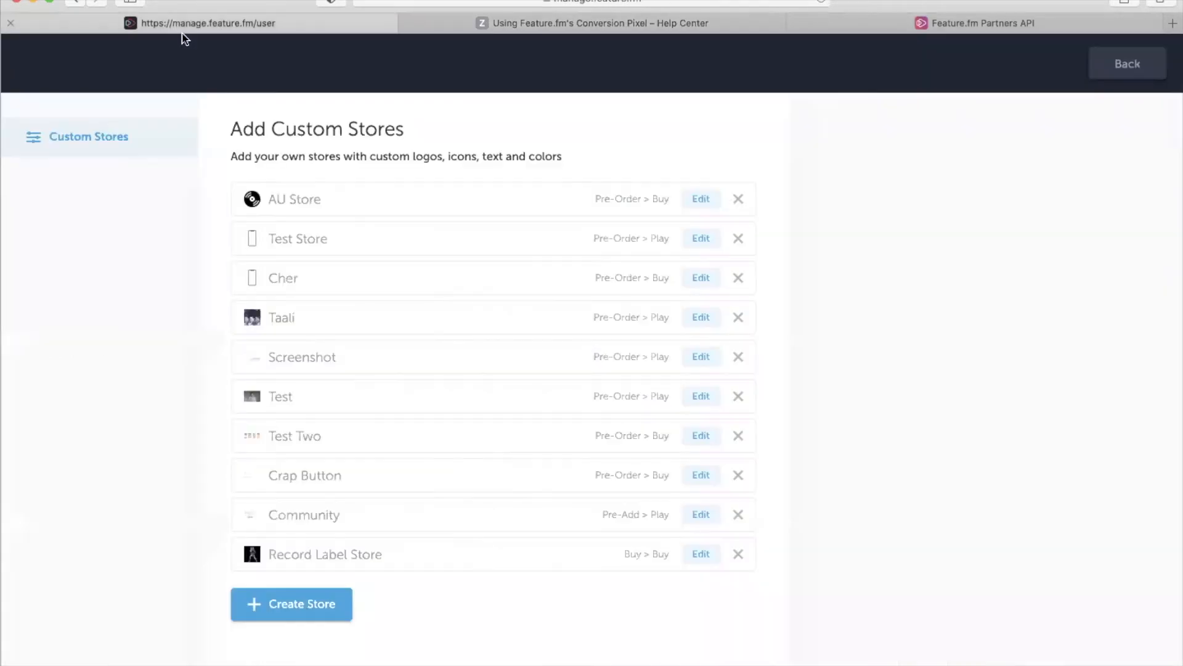
click(1144, 69)
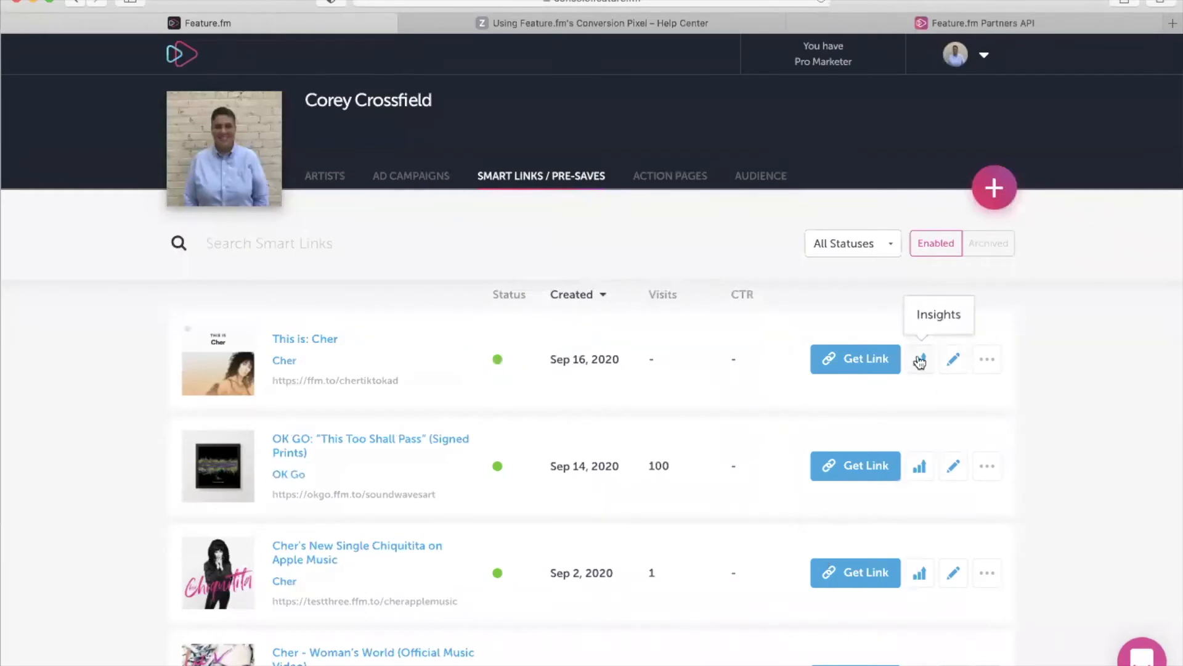
click(919, 361)
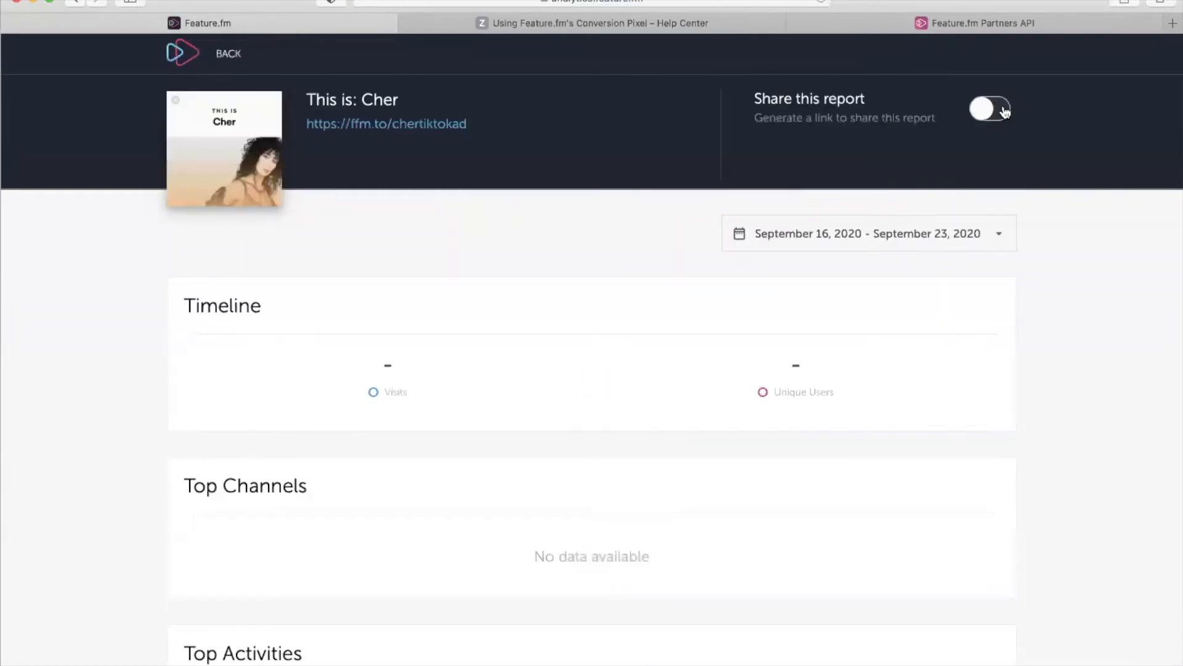
click(1001, 112)
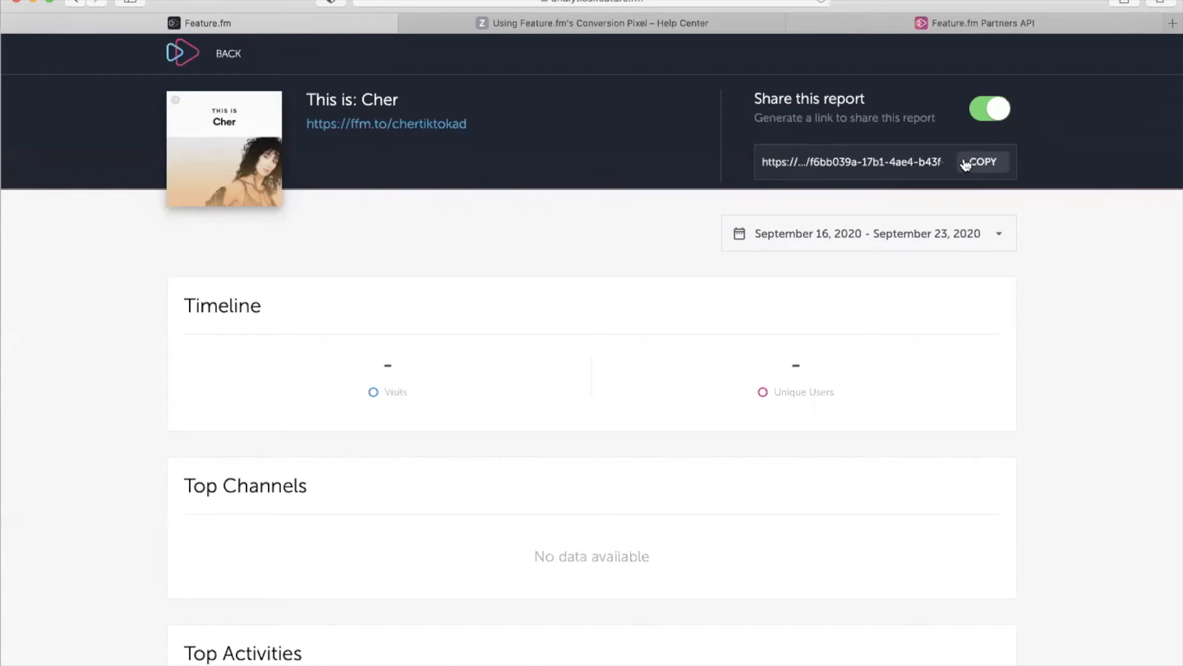
Look again at the Conversions report example in the help article, and exit the smart link's insights report
click(711, 25)
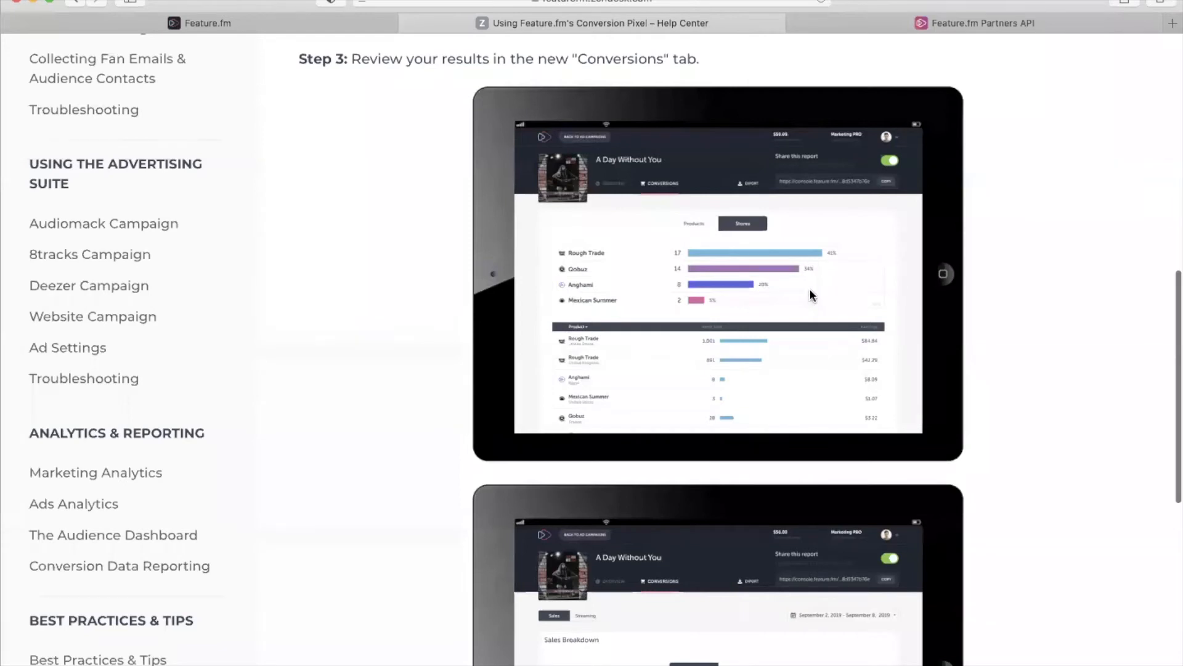
scroll(811, 294, up, 1)
click(187, 23)
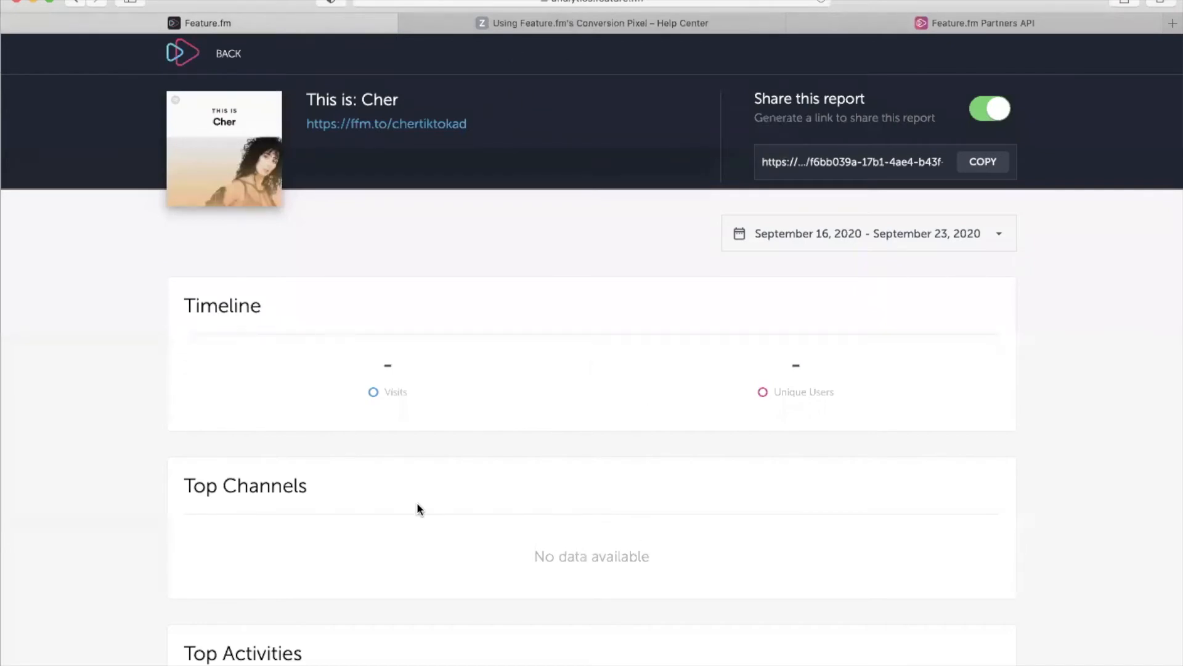
click(225, 53)
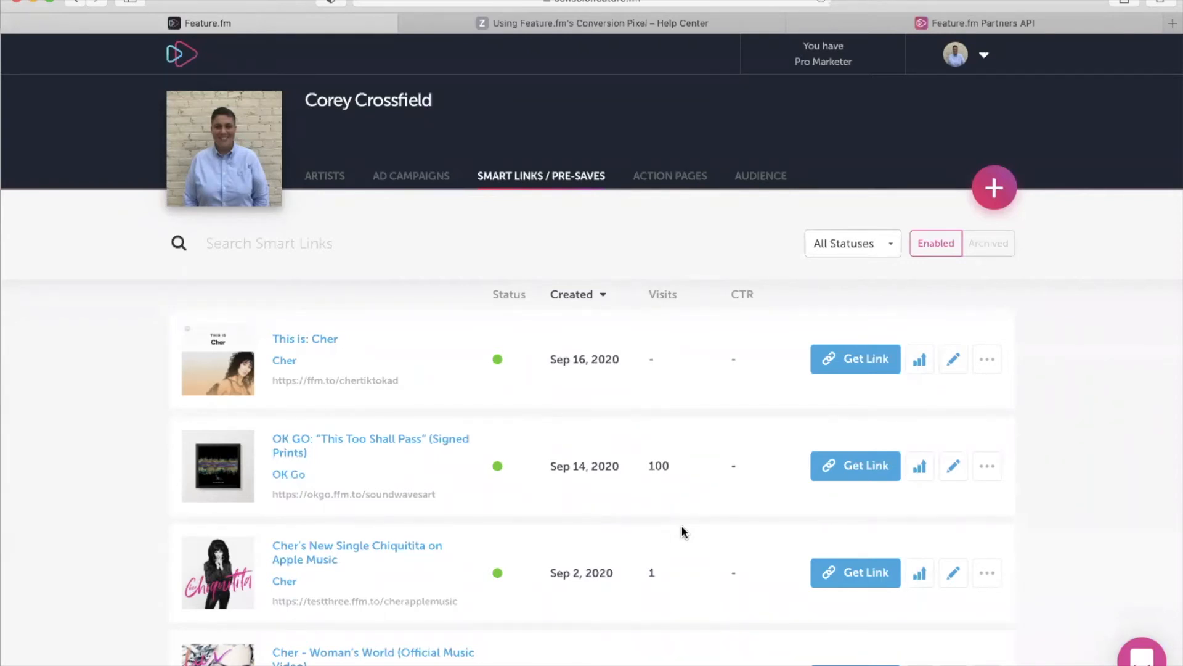
Enter Cher's artist area and view the links and actions in the Bio Link setup, leaving it without saving
click(325, 176)
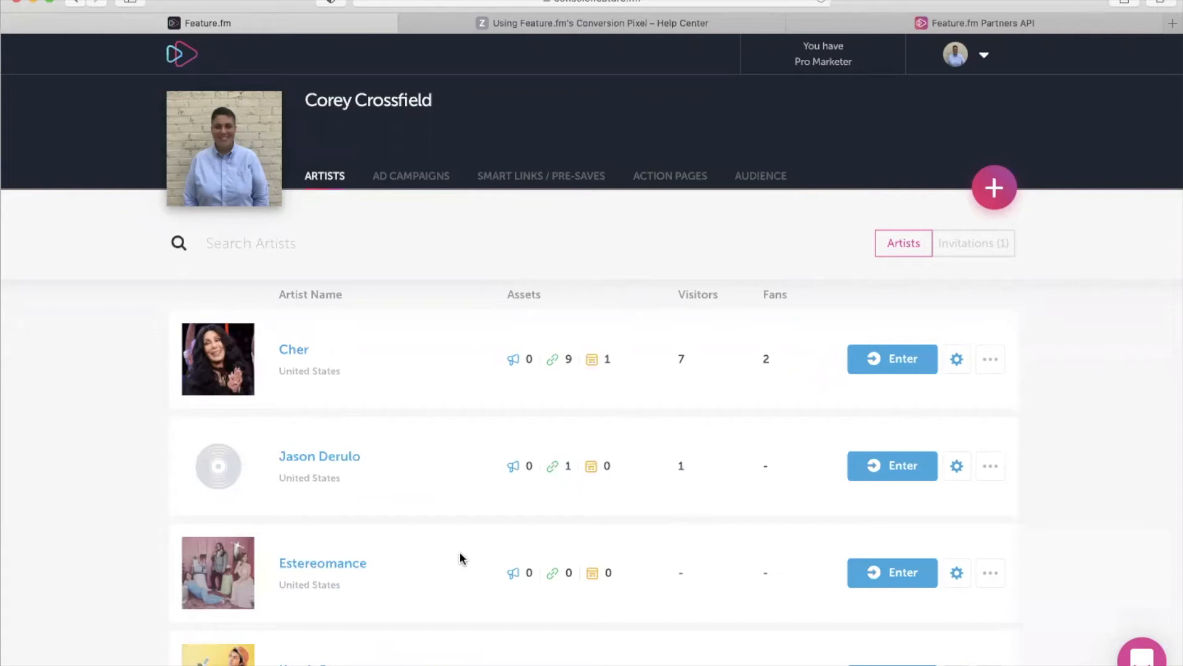
click(886, 361)
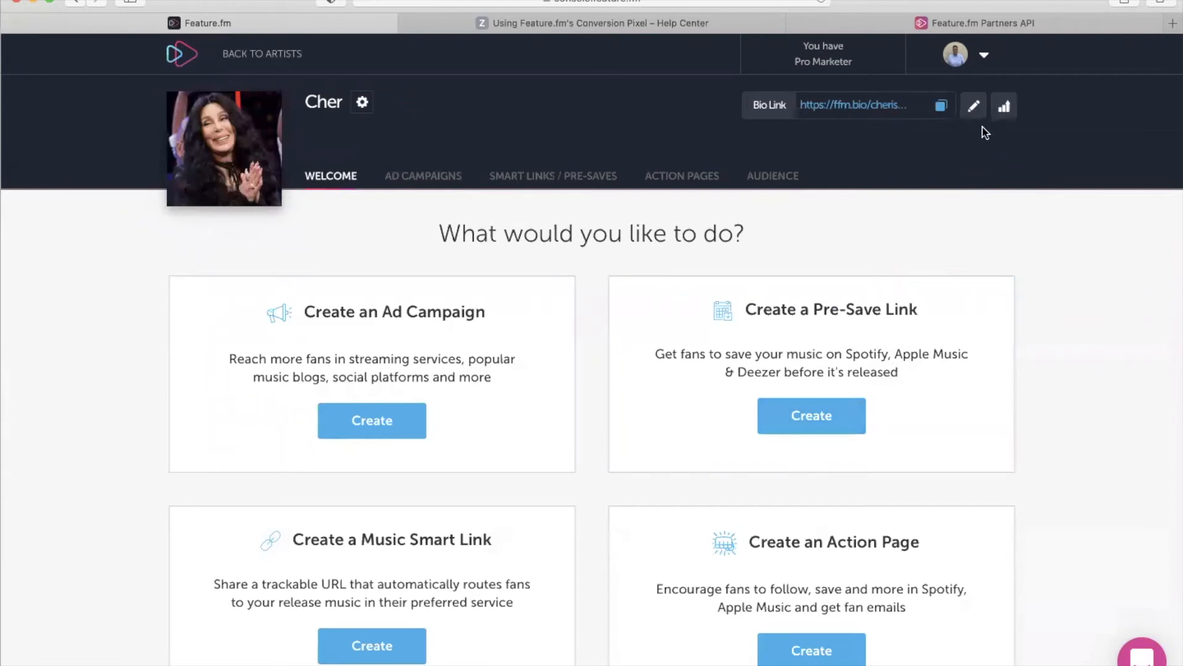
click(977, 111)
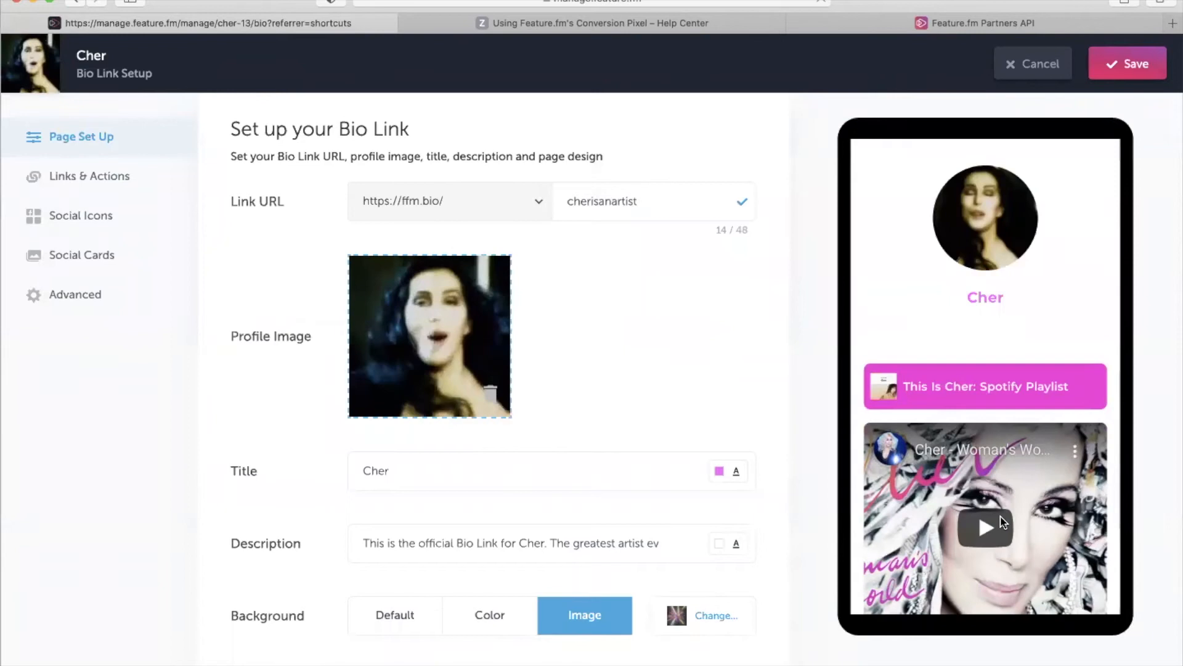
click(98, 177)
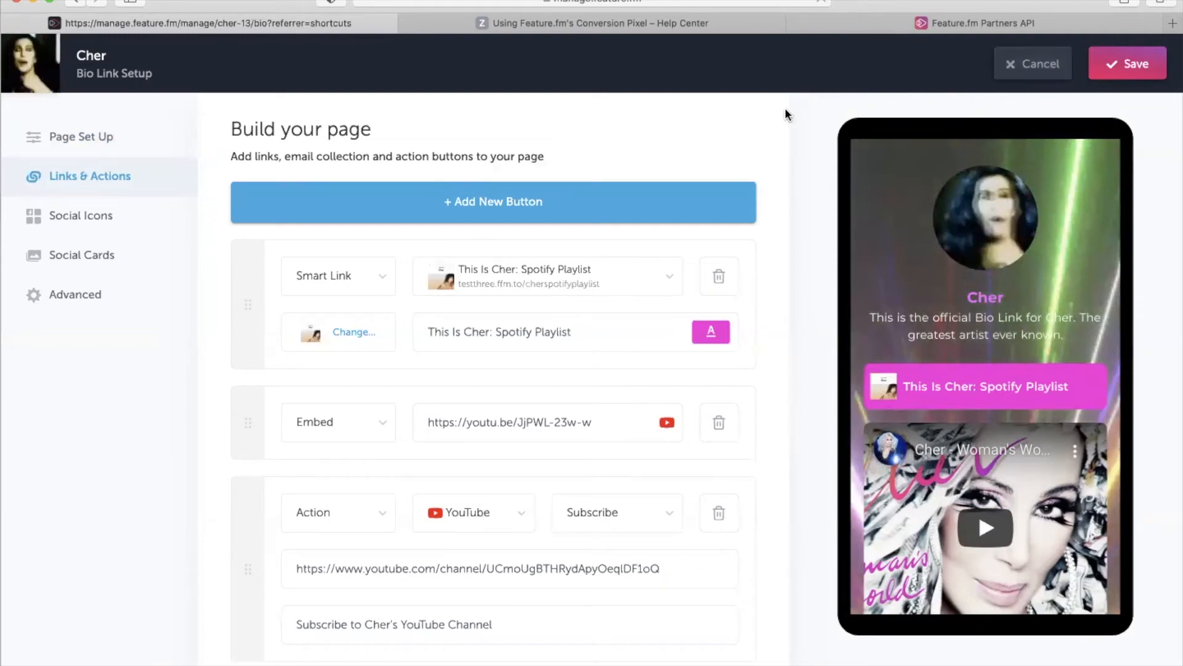
click(1033, 64)
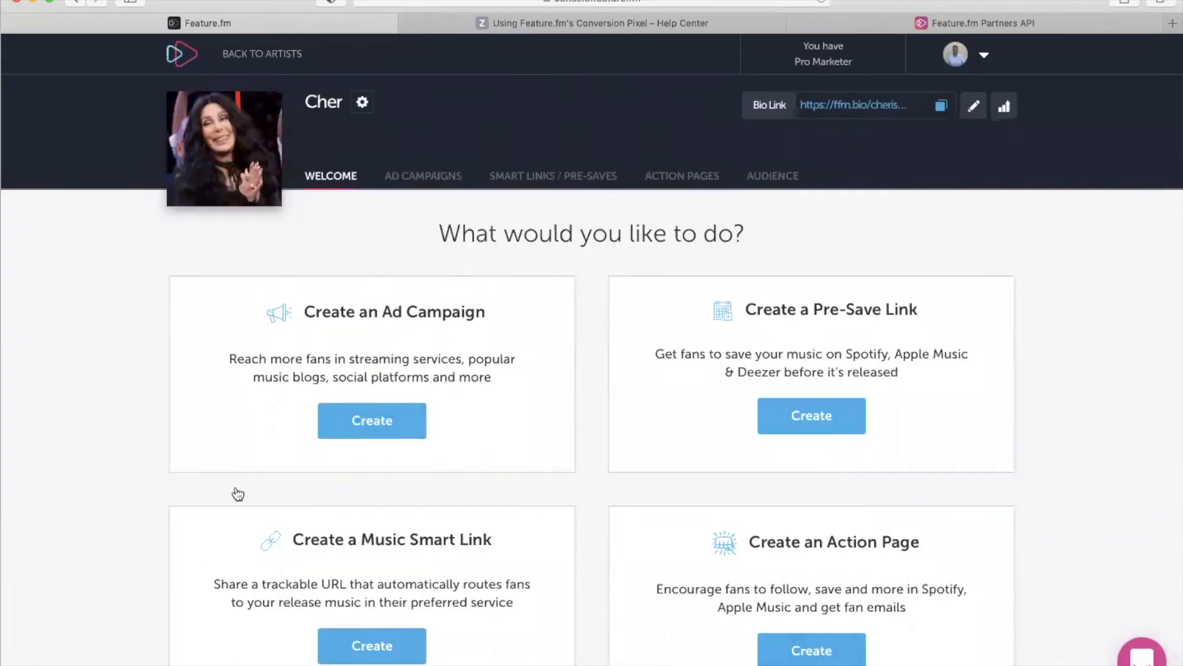
Create a new Short Link among Cher's smart links
click(563, 177)
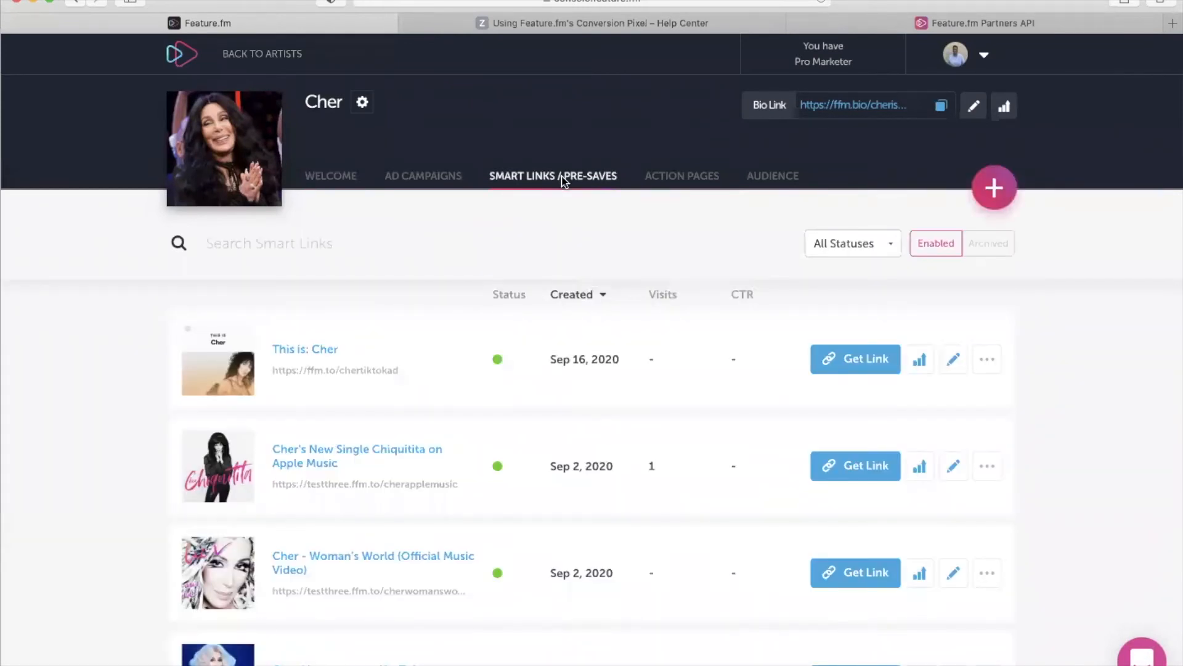
click(994, 187)
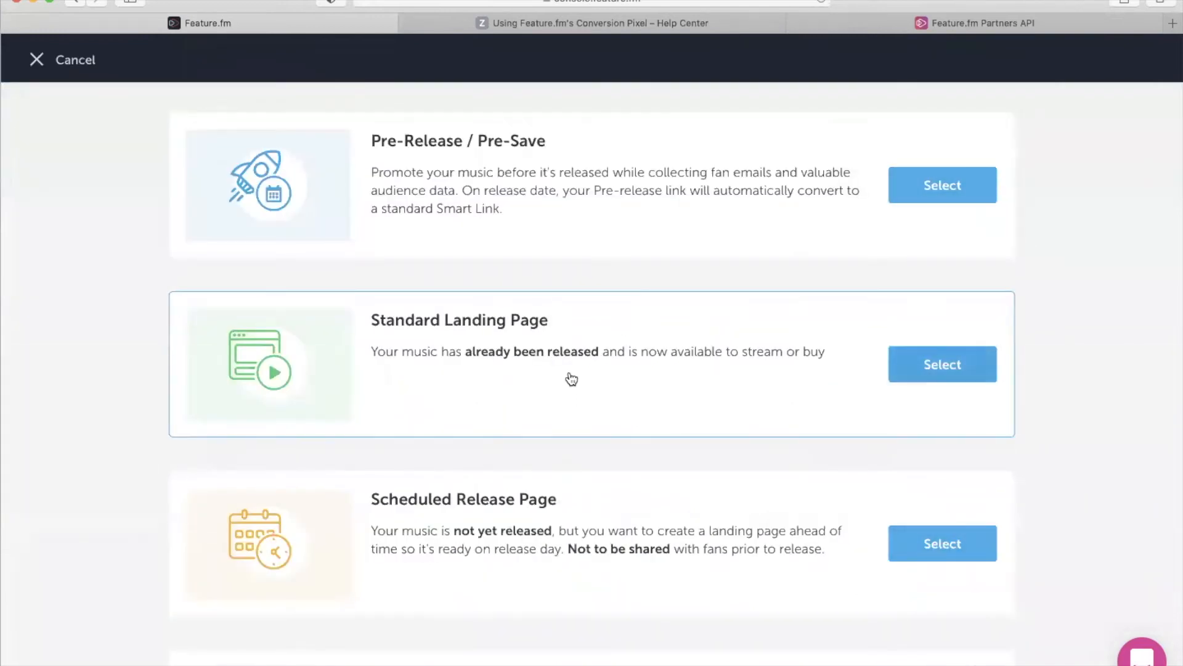
scroll(585, 493, down, 3)
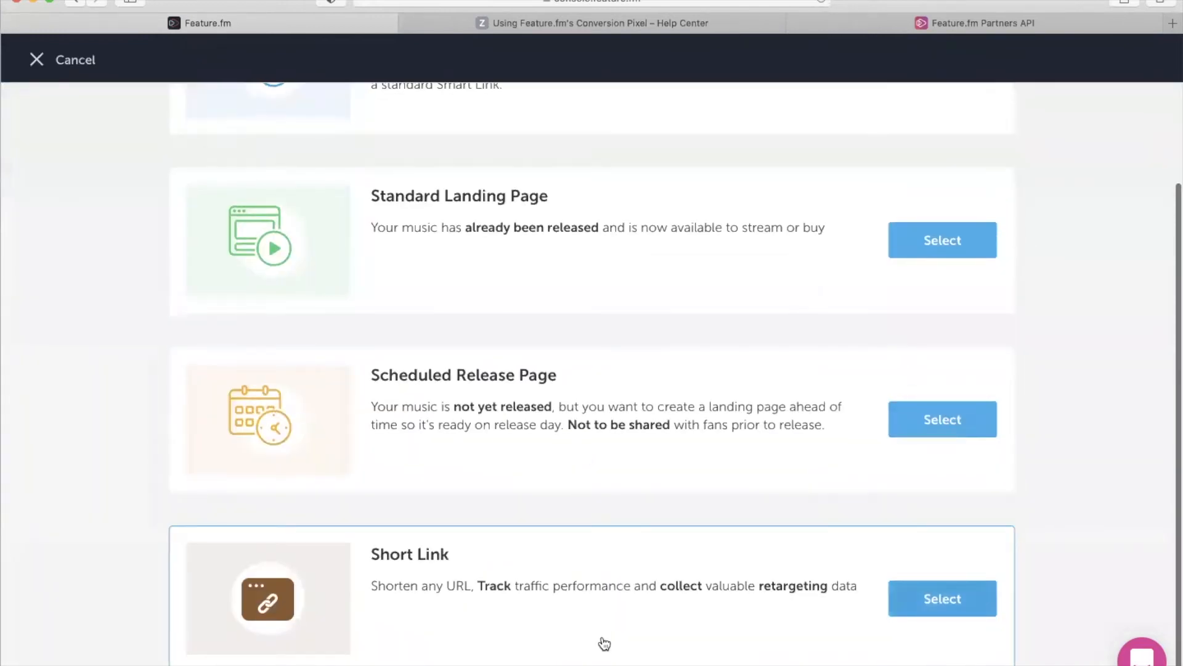
click(604, 641)
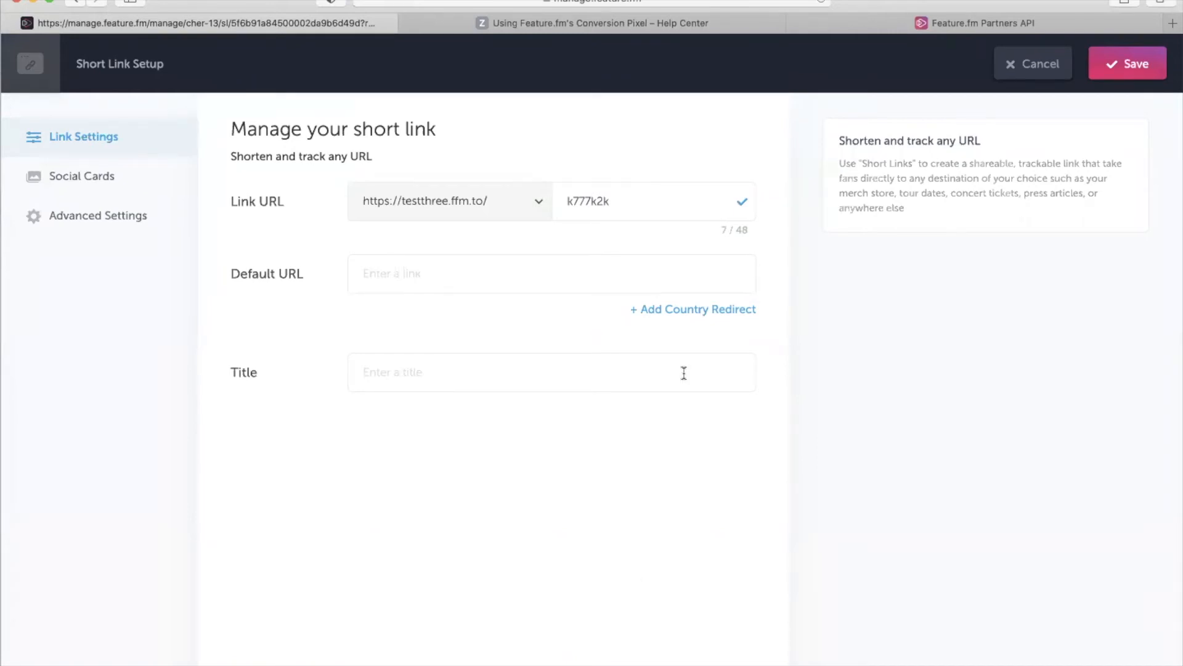
Try out a country redirect on the short link with its territory list, and remove the redirect
click(700, 310)
click(428, 356)
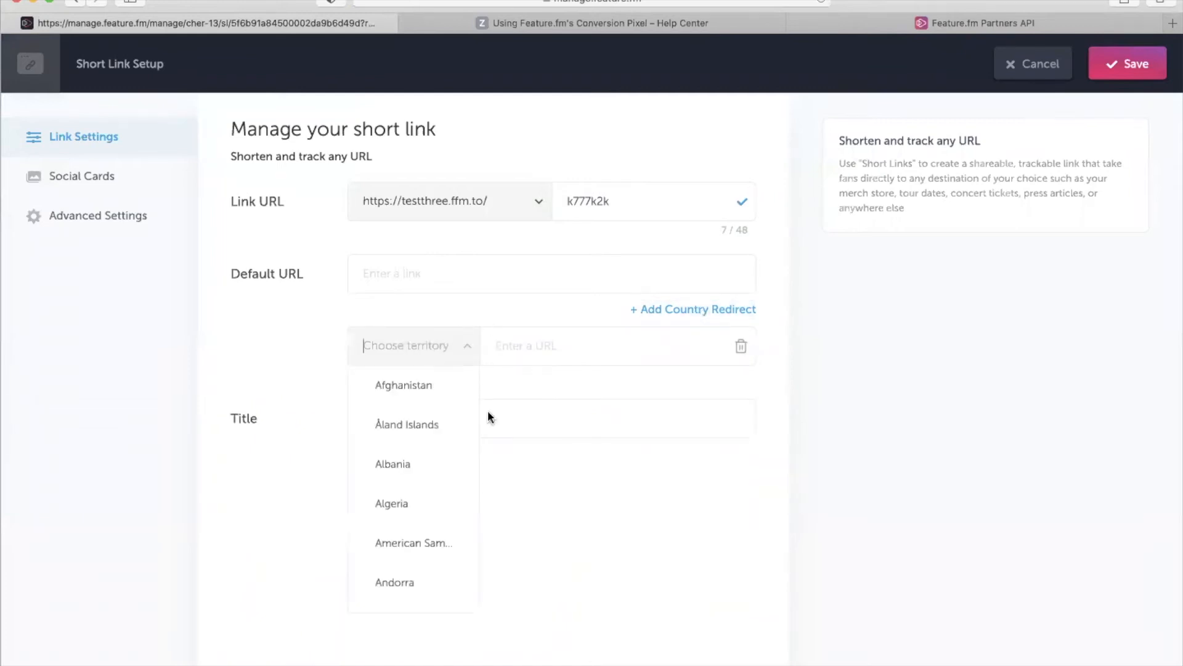
click(739, 349)
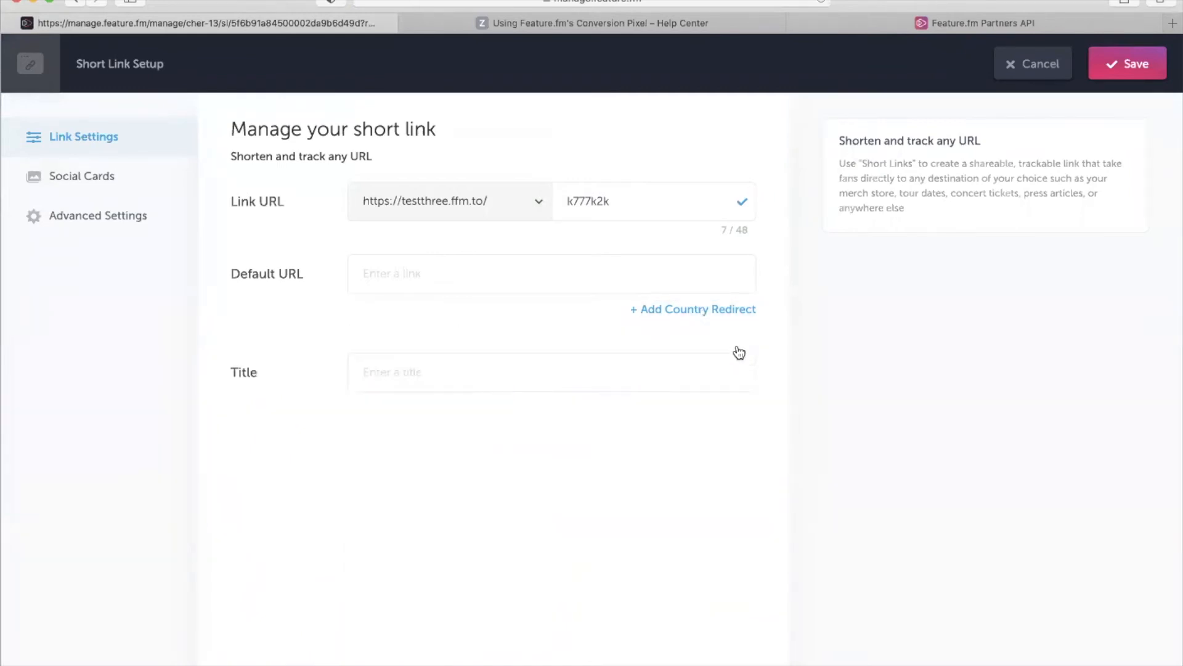
click(436, 284)
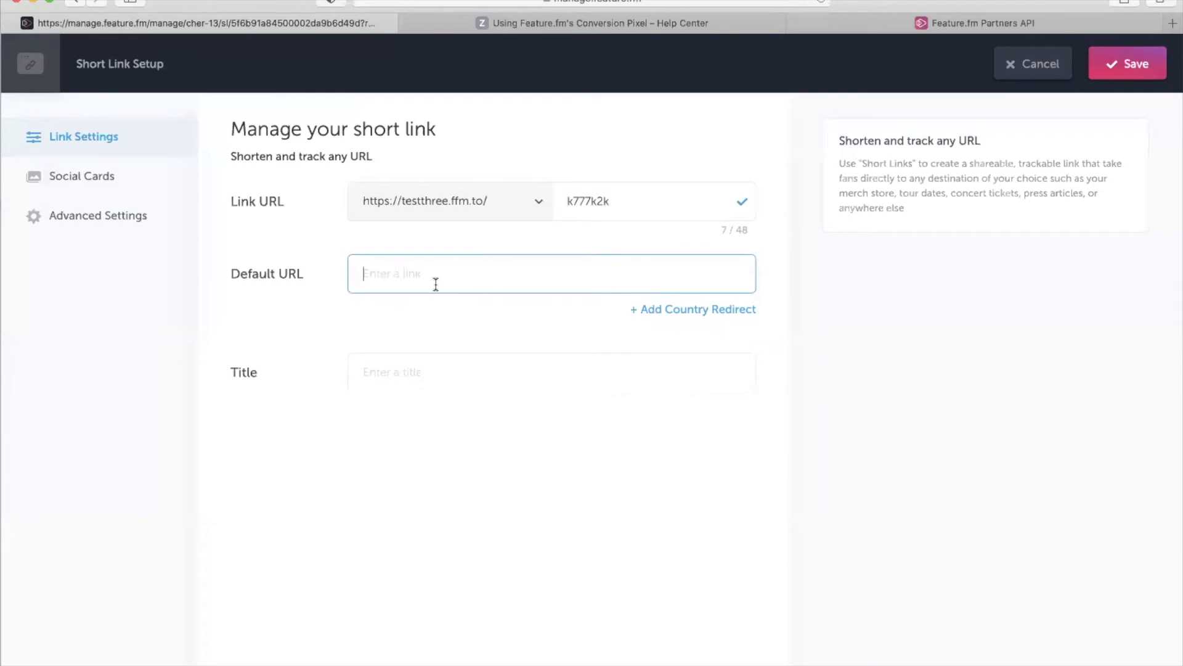
click(478, 203)
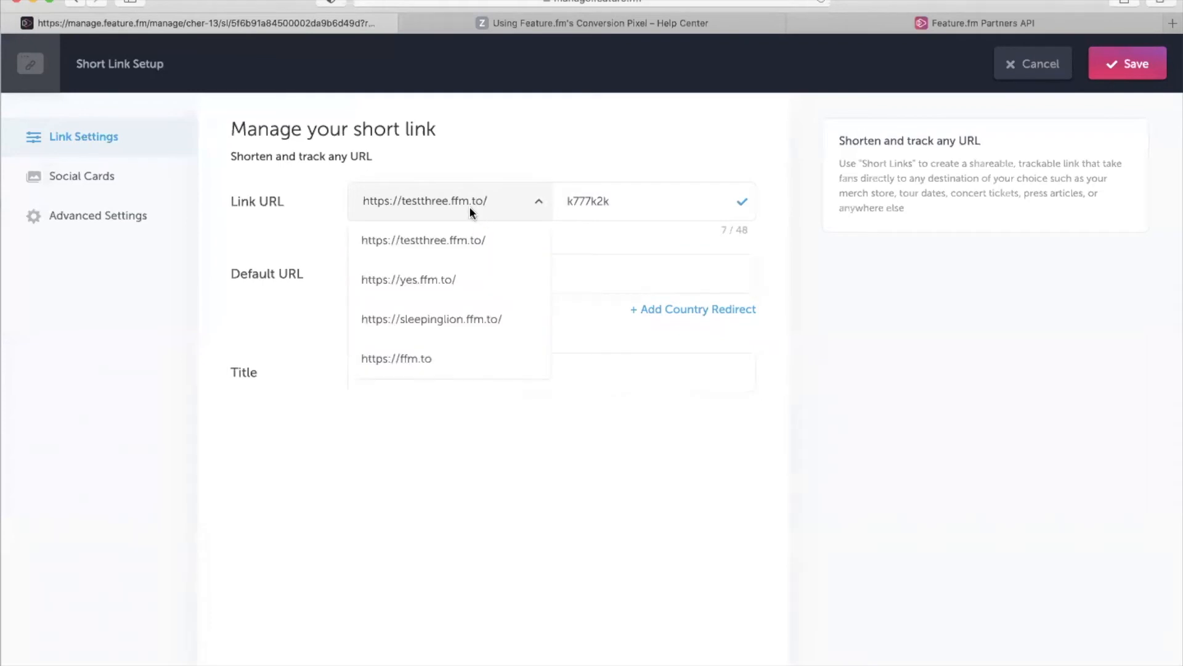
click(457, 354)
click(616, 201)
drag(616, 201, 557, 201)
text(chermerchstore)
click(490, 258)
text(http://ww)
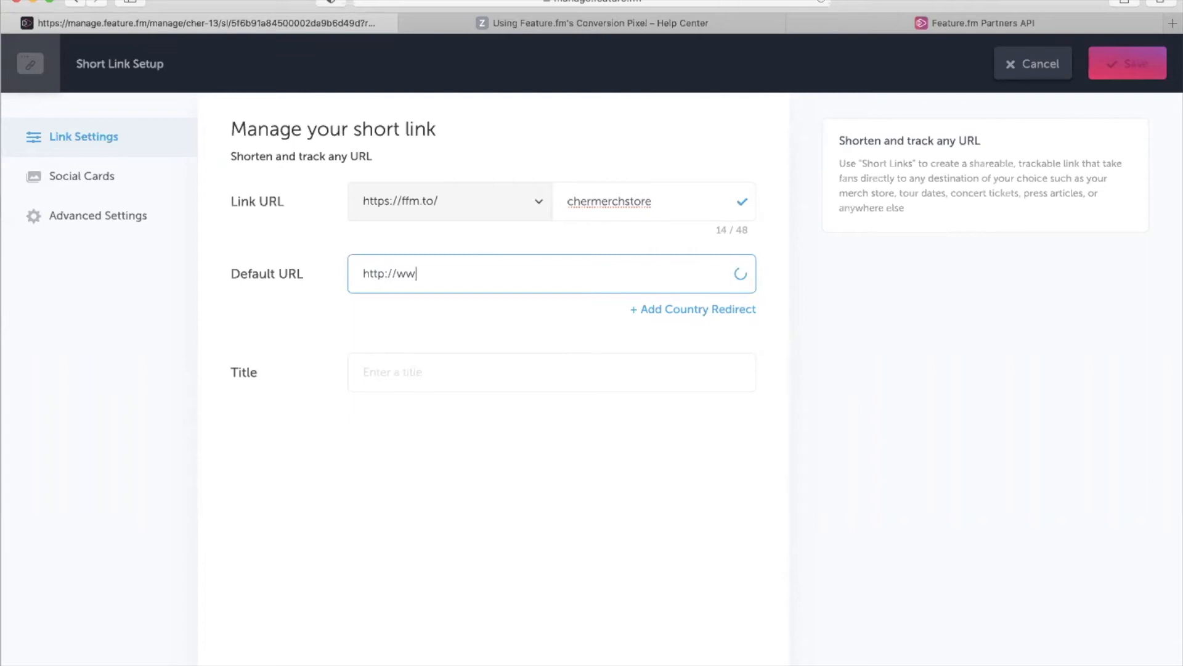
text(w.ch)
key(BackSpace)
text(cher.com)
key(BackSpace)
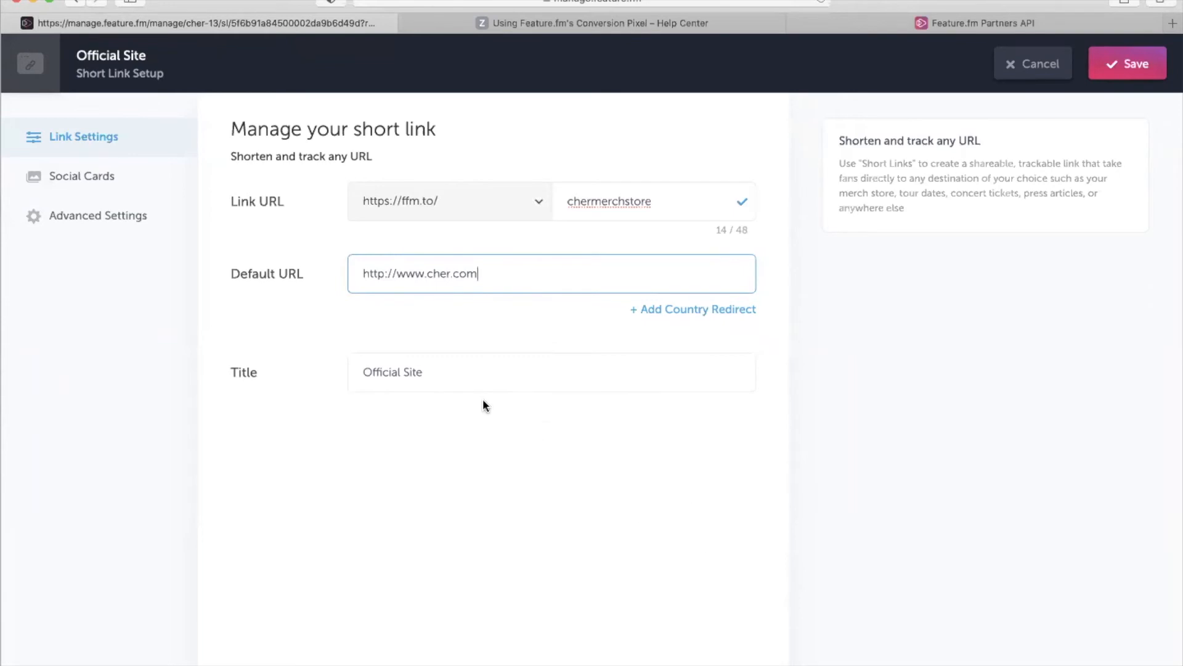
click(472, 370)
Try out customized social cards on the short link and view the image, title and description fields
click(117, 178)
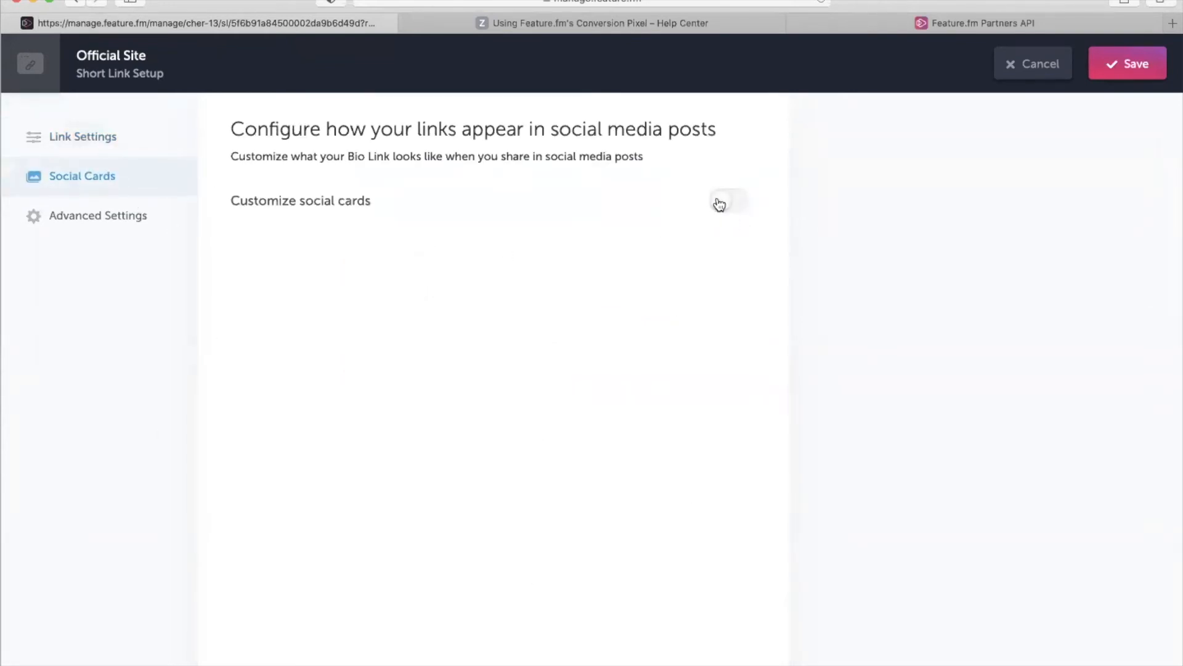
click(719, 203)
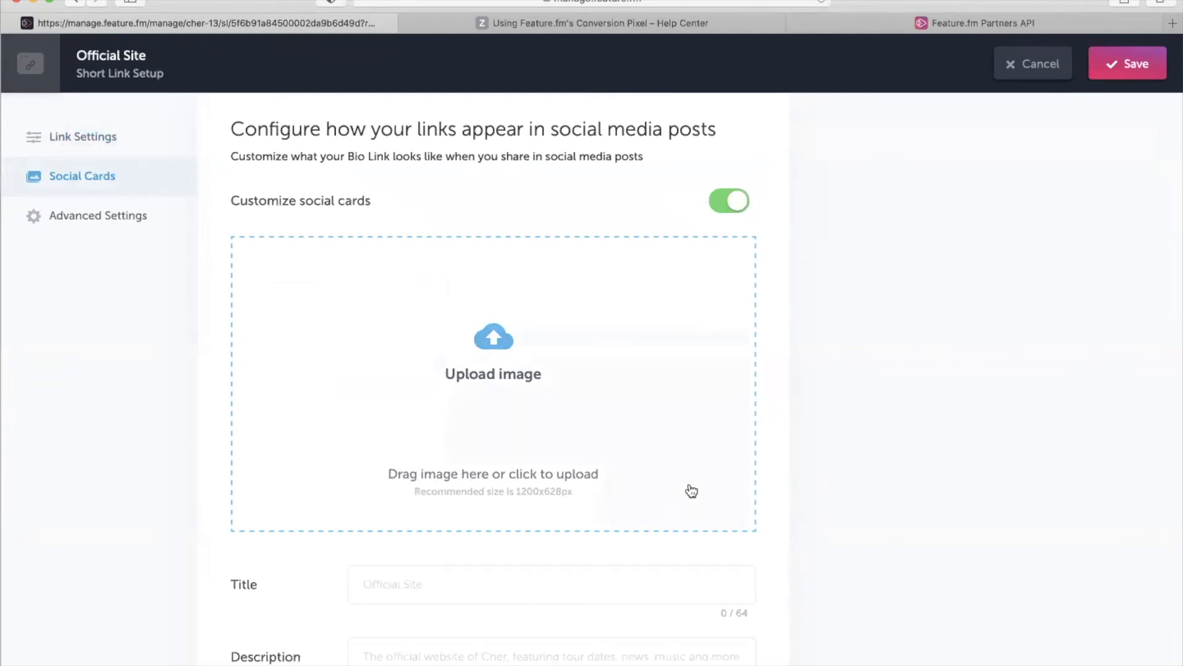
scroll(648, 487, down, 1)
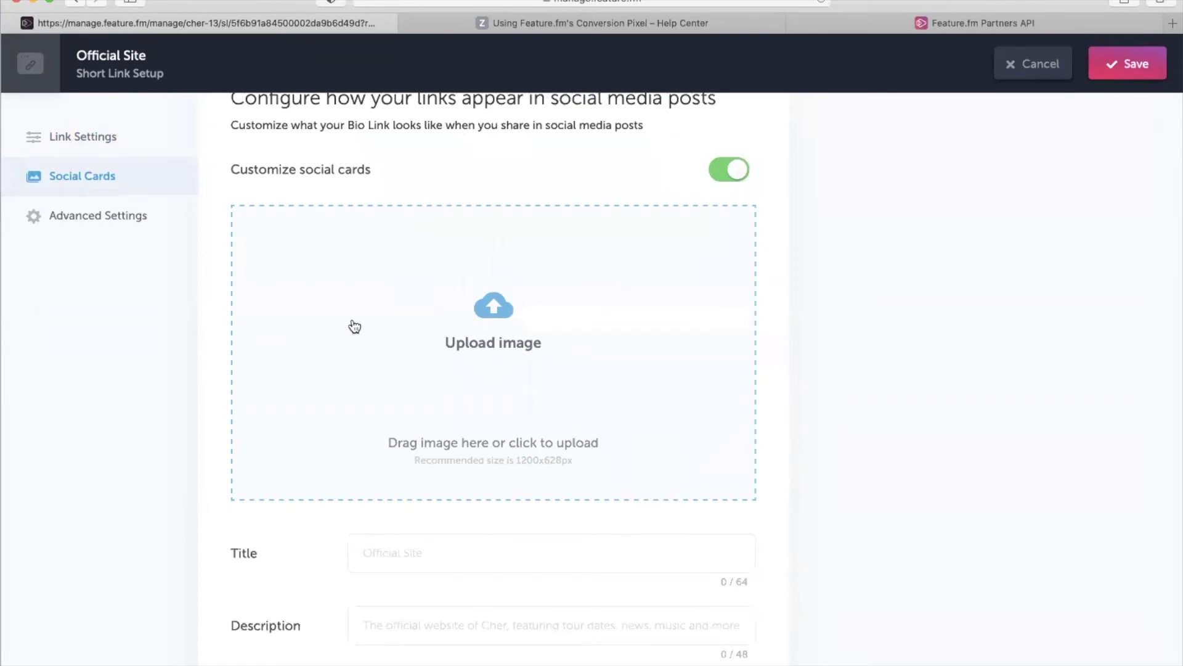
Look through the short link's advanced settings for retargeting pixels, affiliate programs and analytics
click(126, 220)
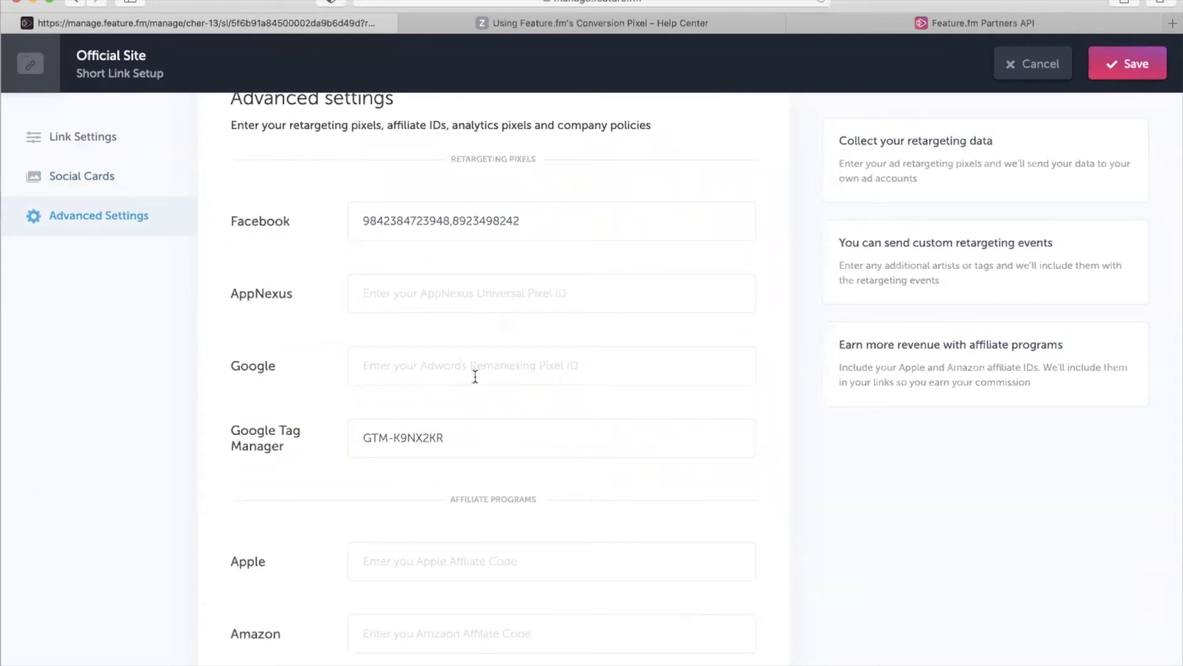
scroll(519, 504, down, 5)
scroll(519, 504, up, 6)
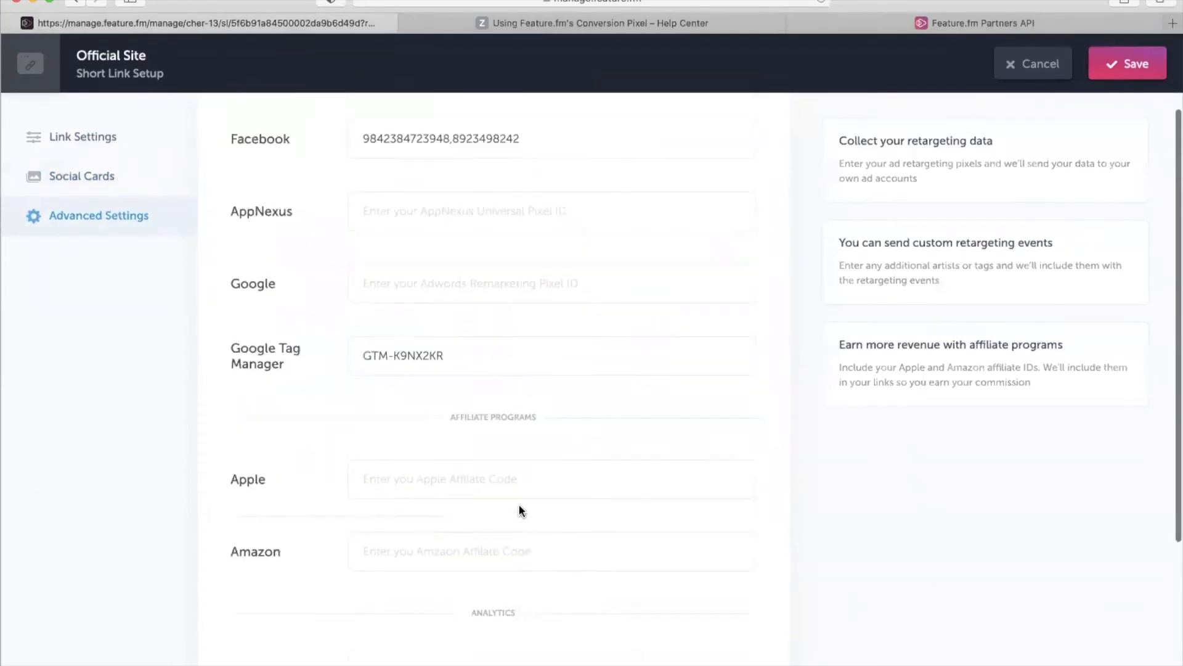
Turn off social card customization and save the short link
click(1133, 66)
click(728, 201)
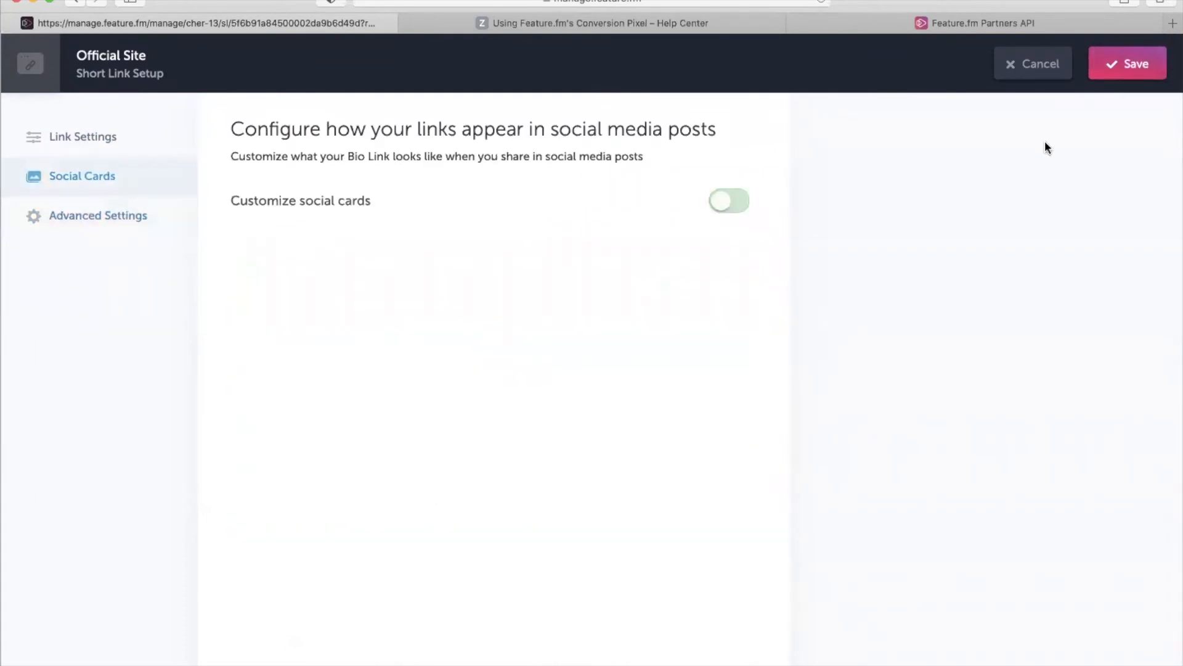
click(1150, 57)
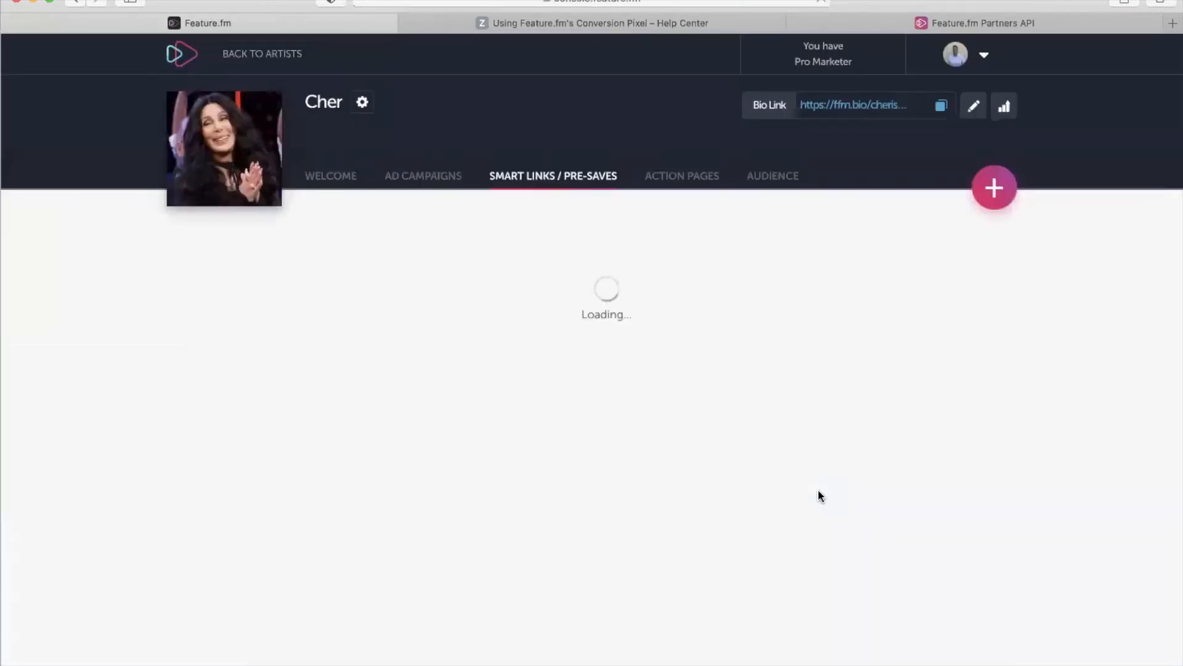
In Cher's Bio Link setup, point the first Smart Link button to the Official Site short link, ffm.to/chermerchstore
click(974, 106)
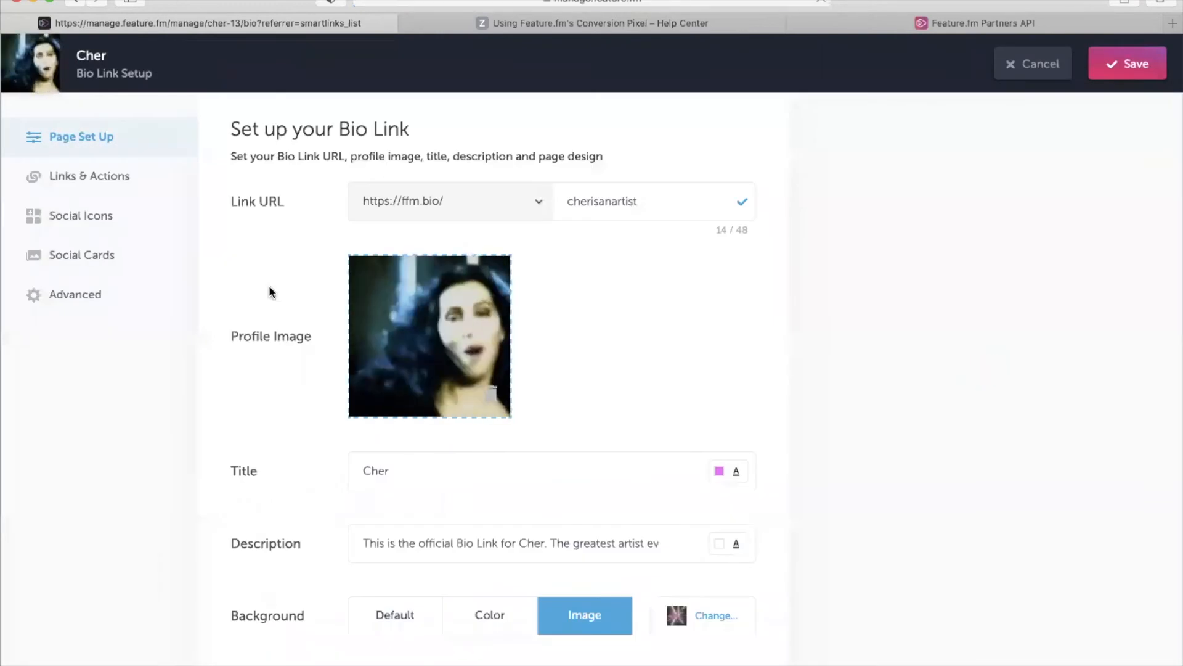
click(111, 179)
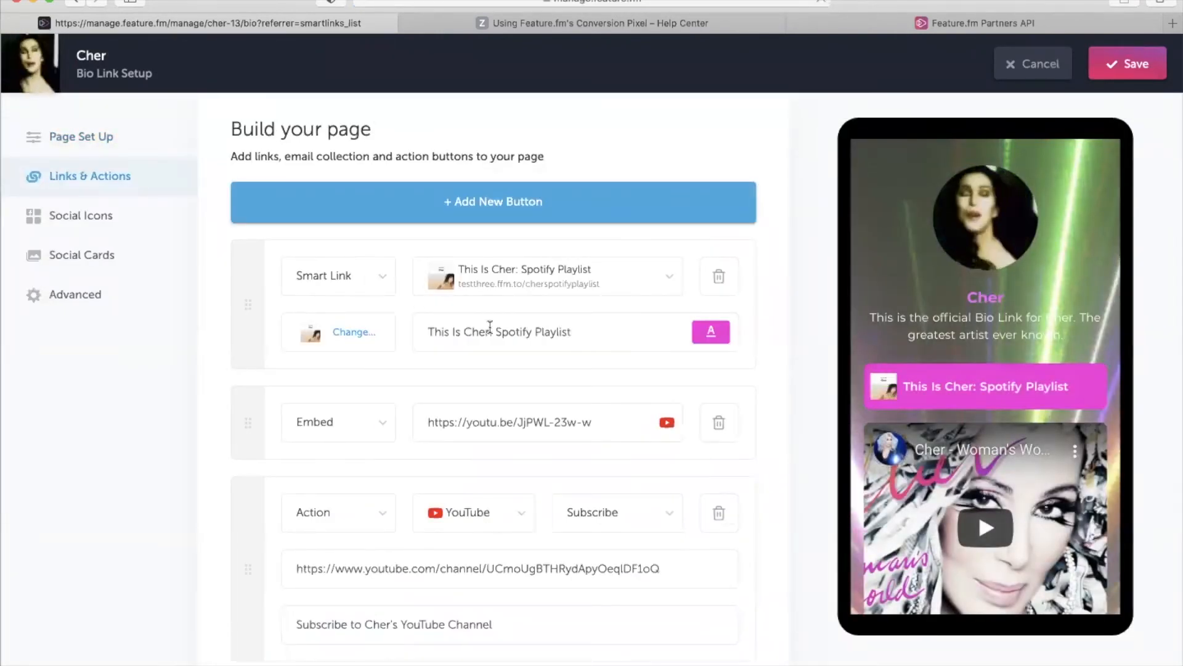
click(517, 274)
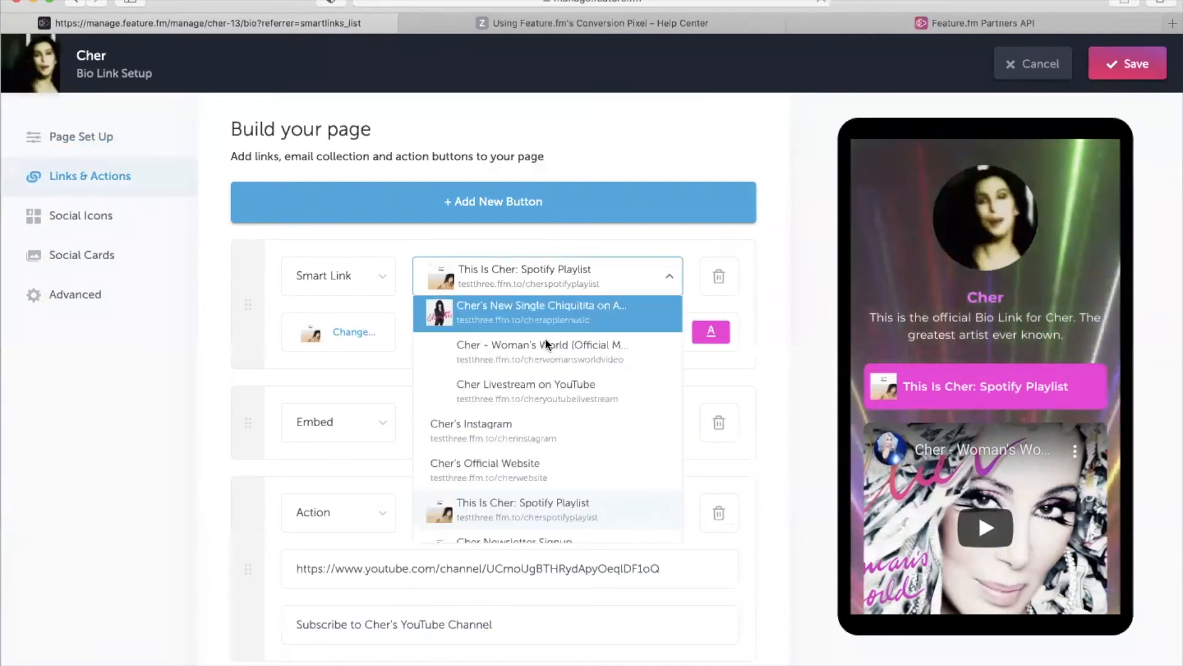
scroll(544, 338, up, 2)
scroll(544, 338, up, 1)
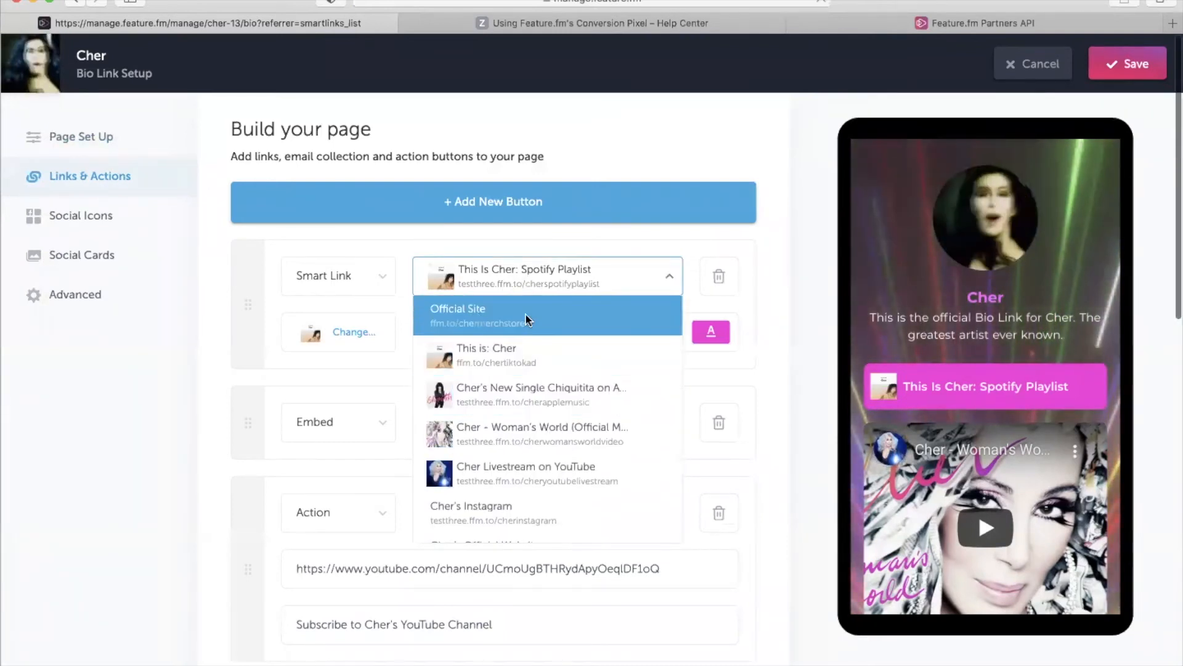
click(490, 320)
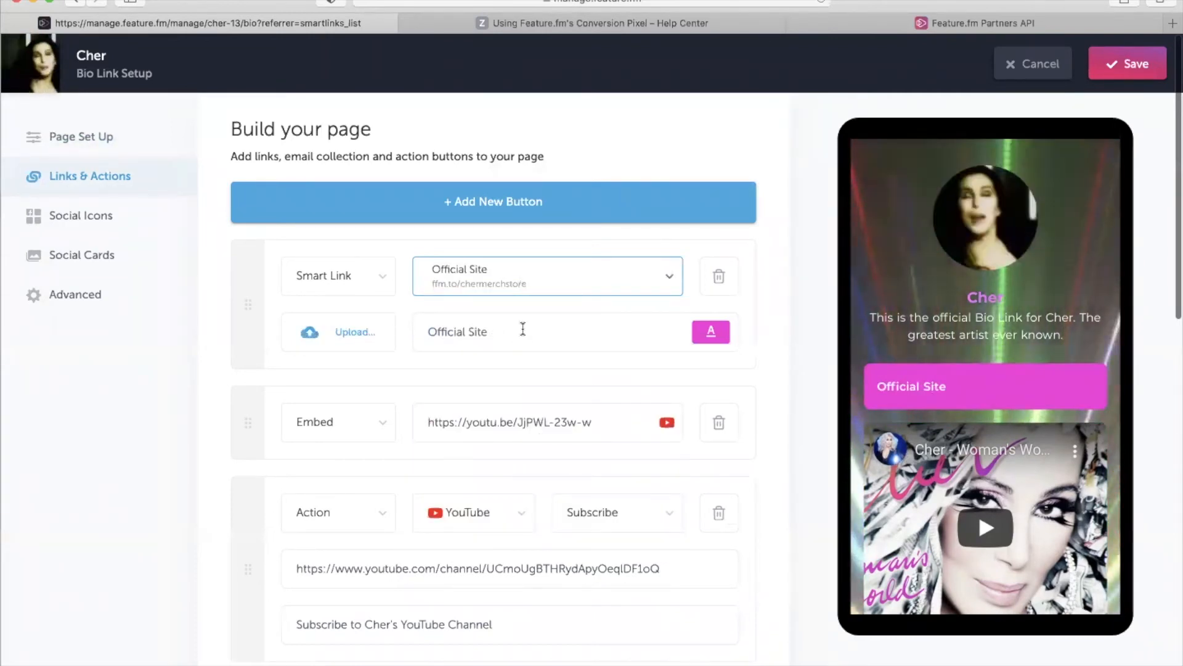
Retitle the first Bio Link button as Merch Store, and leave the Bio Link setup without saving
drag(521, 332, 434, 331)
key(BackSpace)
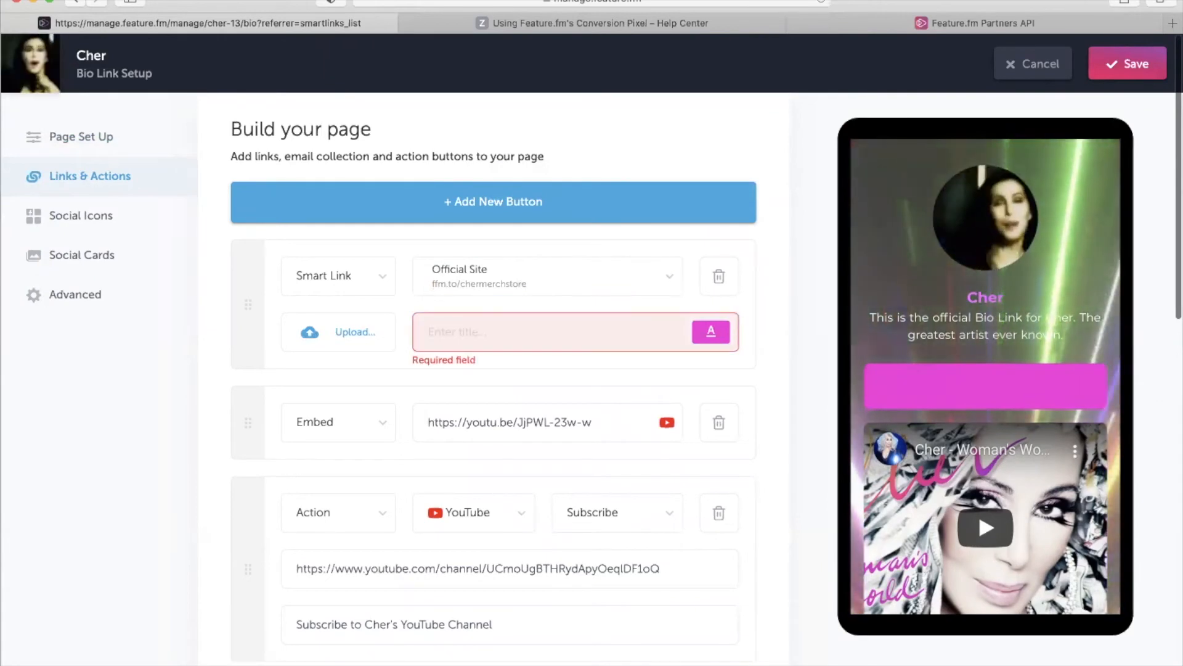
text(Merch Store)
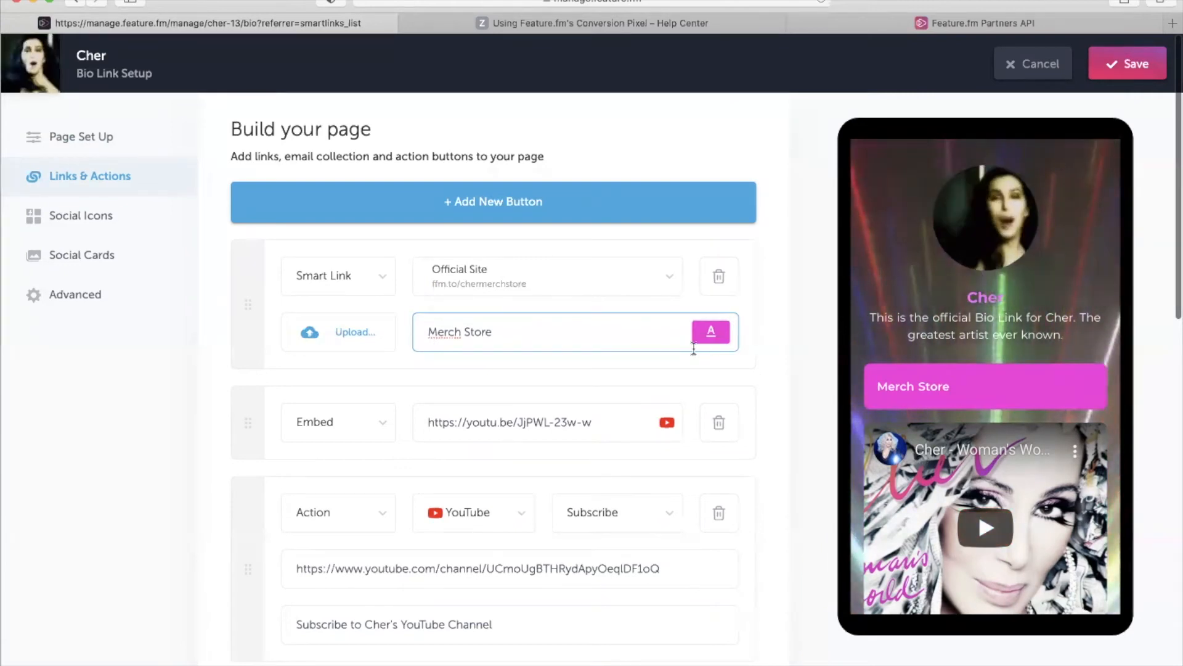
scroll(694, 348, up, 1)
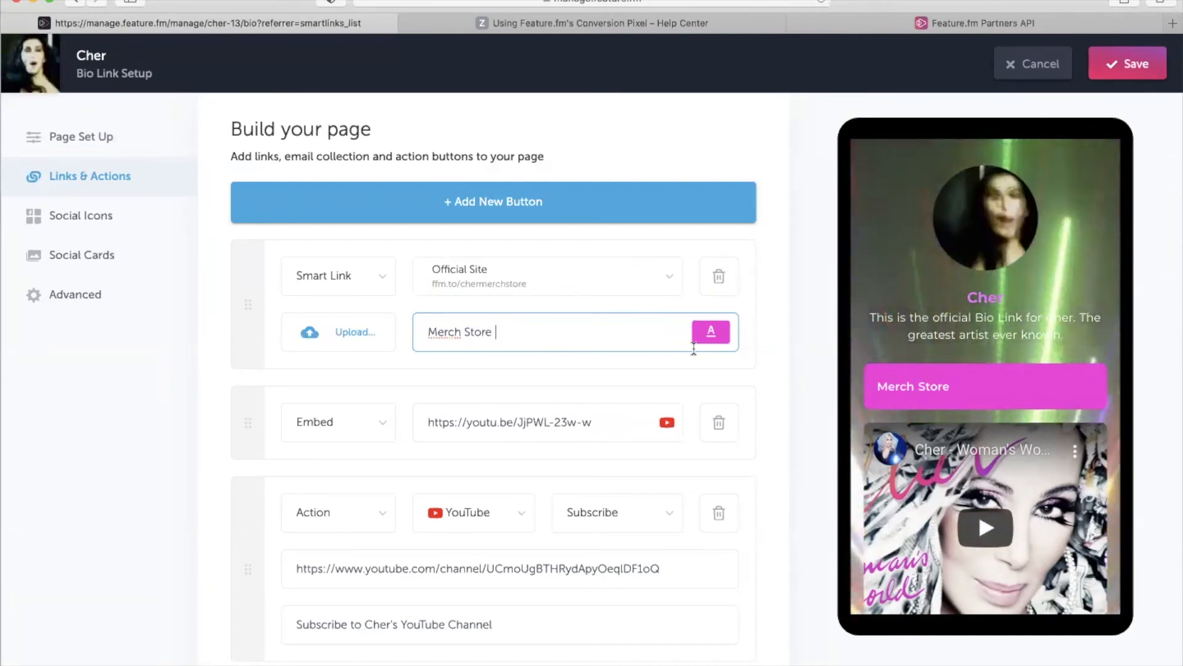
click(1023, 72)
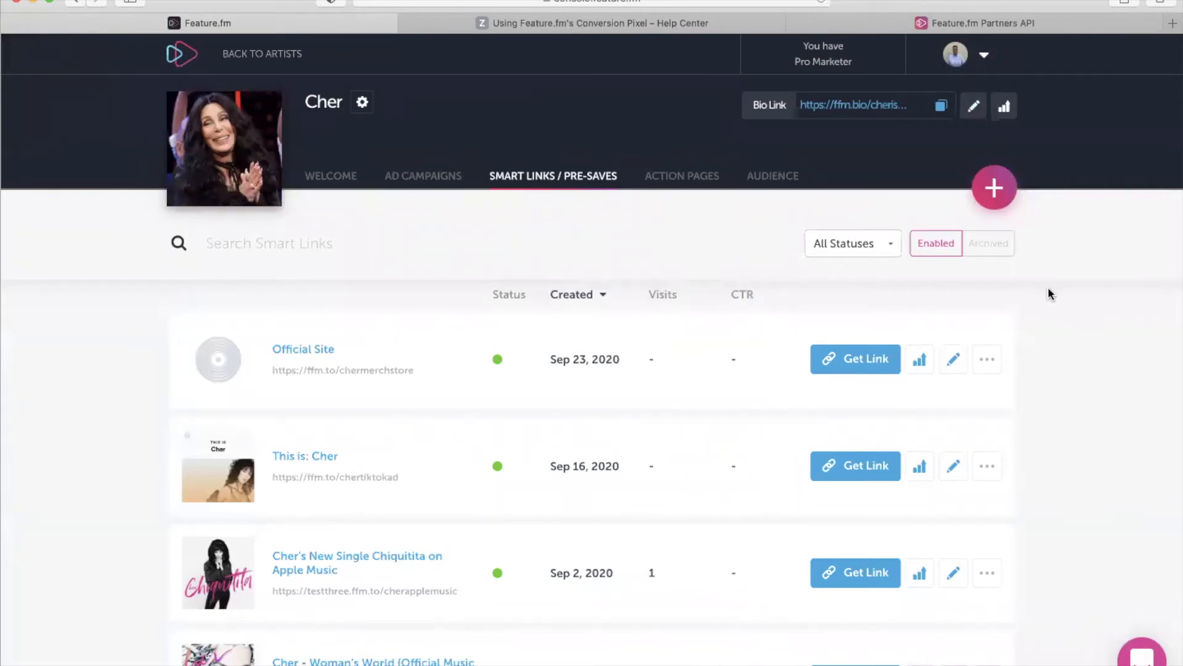
Create a new smart link as a Standard Landing Page and remove all of its default music services
click(998, 190)
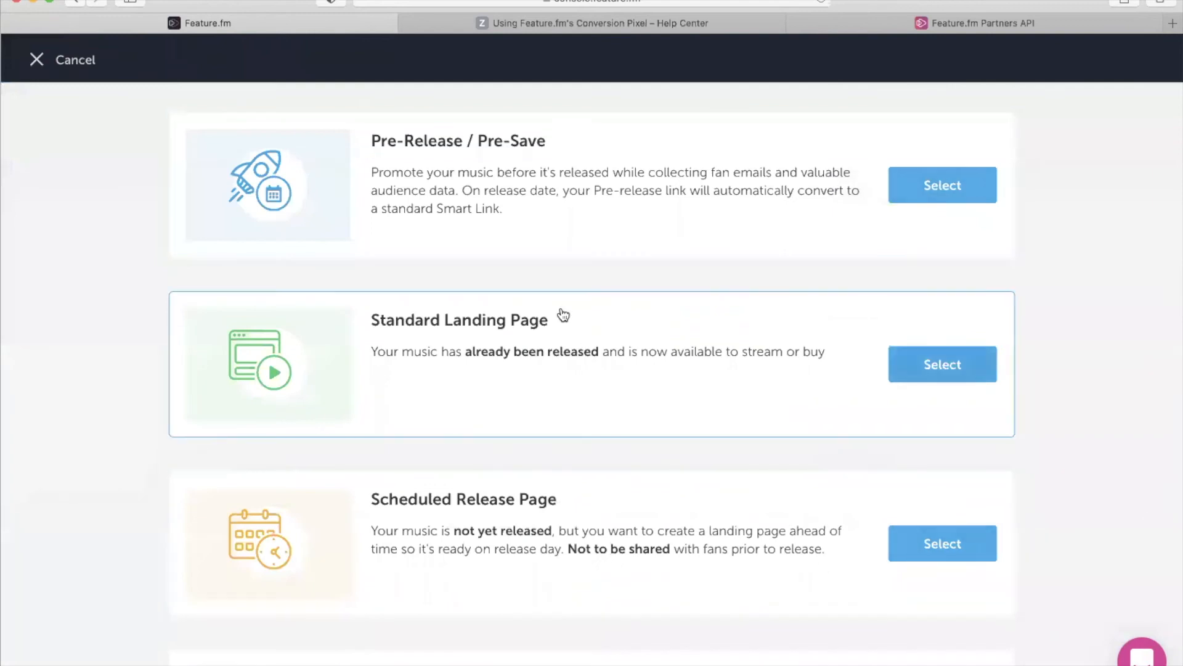
click(402, 296)
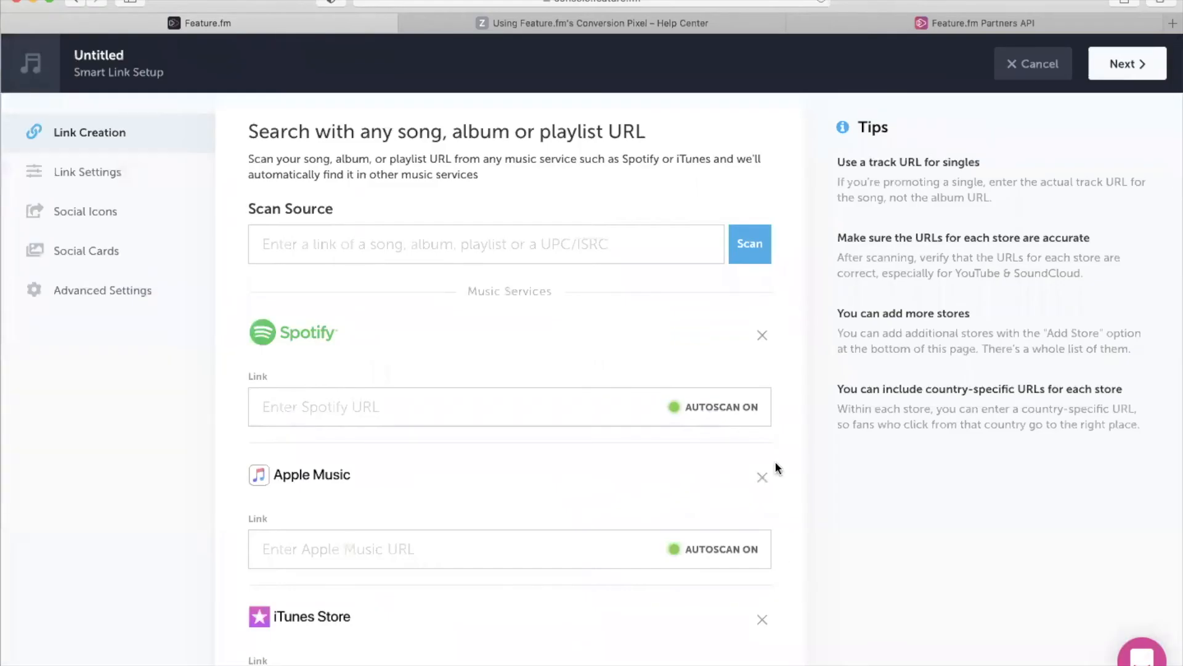
click(759, 338)
click(687, 485)
click(761, 342)
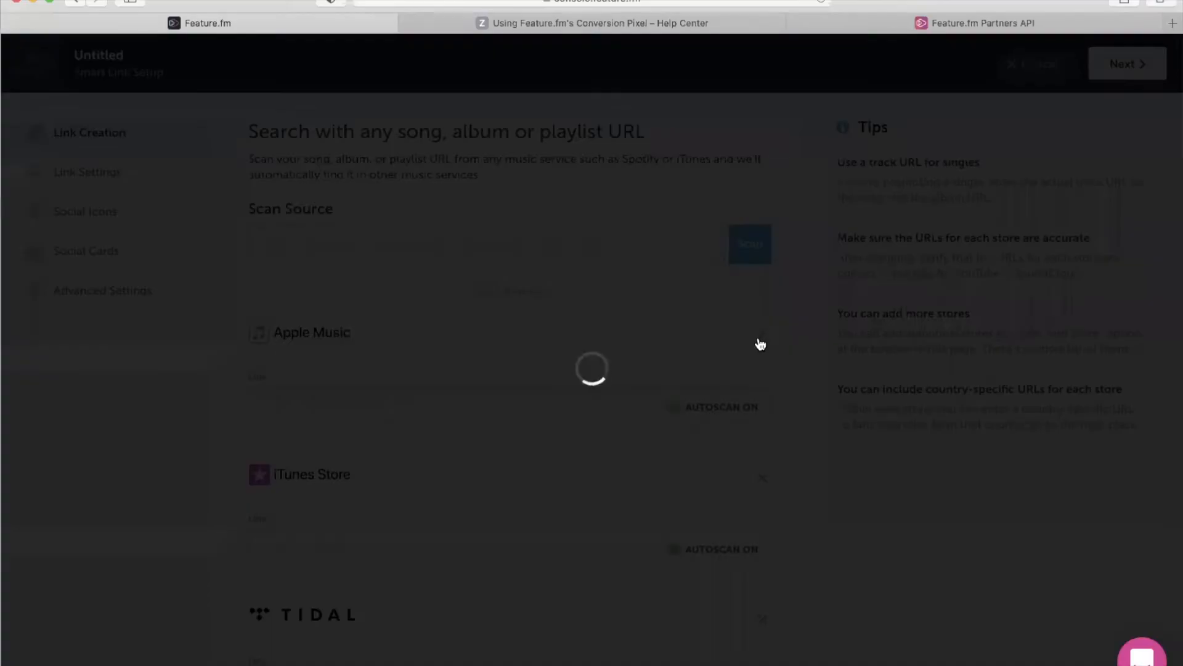
click(761, 336)
click(762, 336)
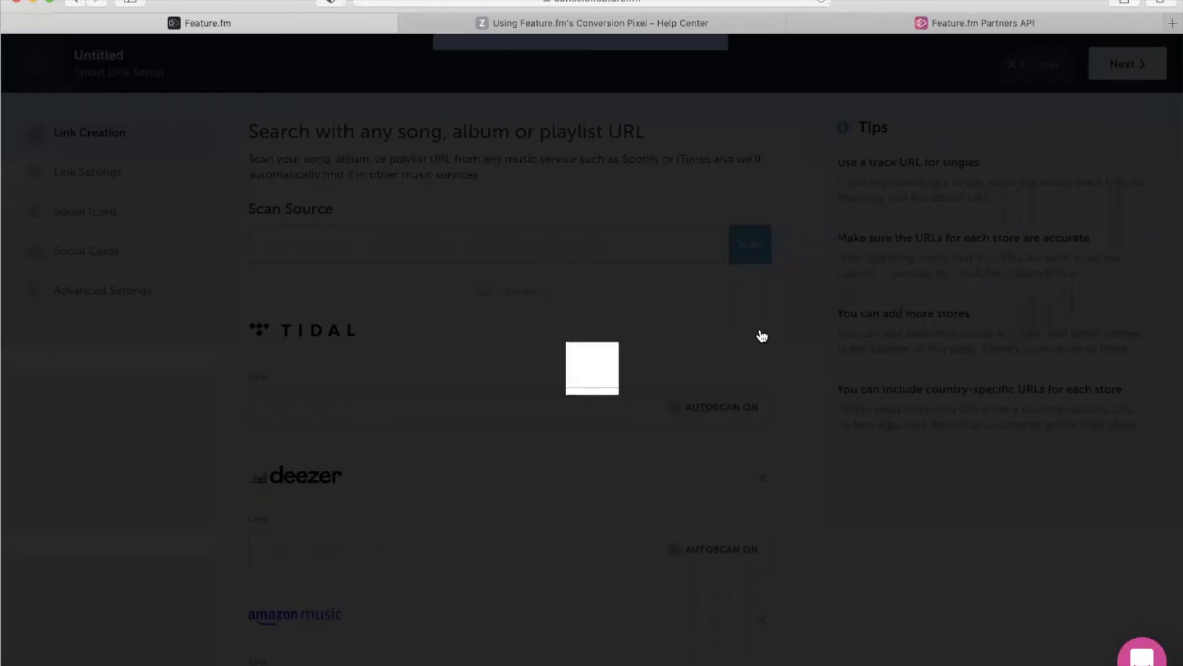
click(762, 335)
click(761, 335)
click(762, 335)
click(762, 335)
click(762, 335)
click(762, 336)
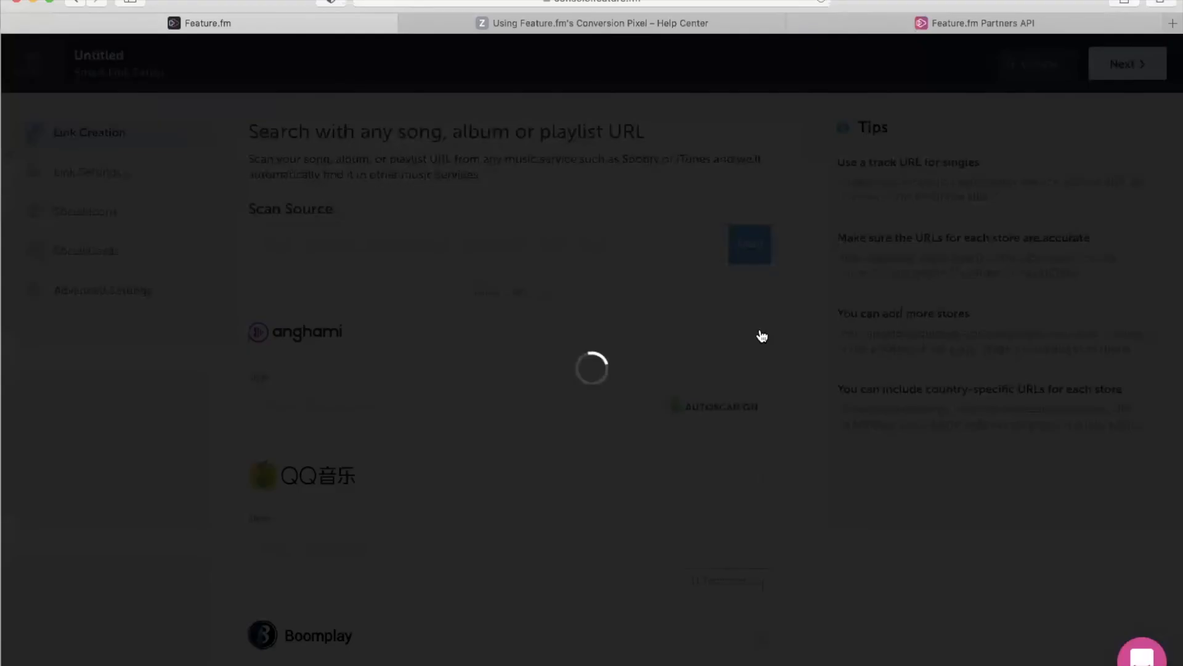
click(762, 336)
click(762, 335)
click(762, 335)
click(762, 336)
click(762, 336)
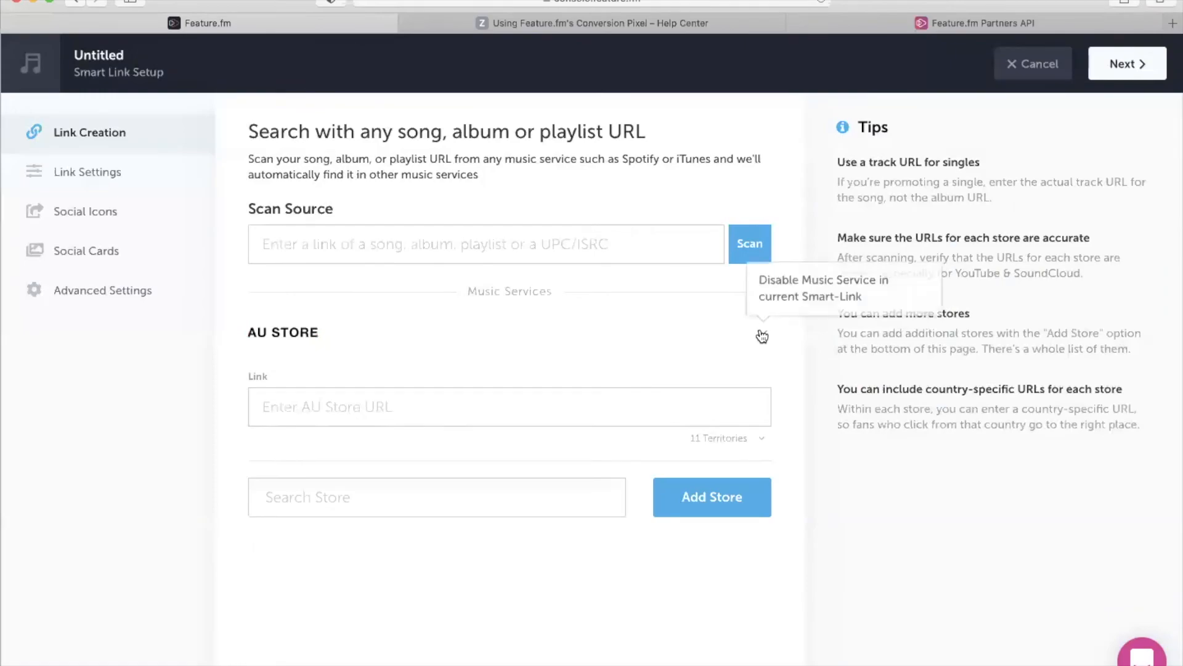
click(761, 335)
Add the custom Record Label Store to the smart link's services
click(522, 333)
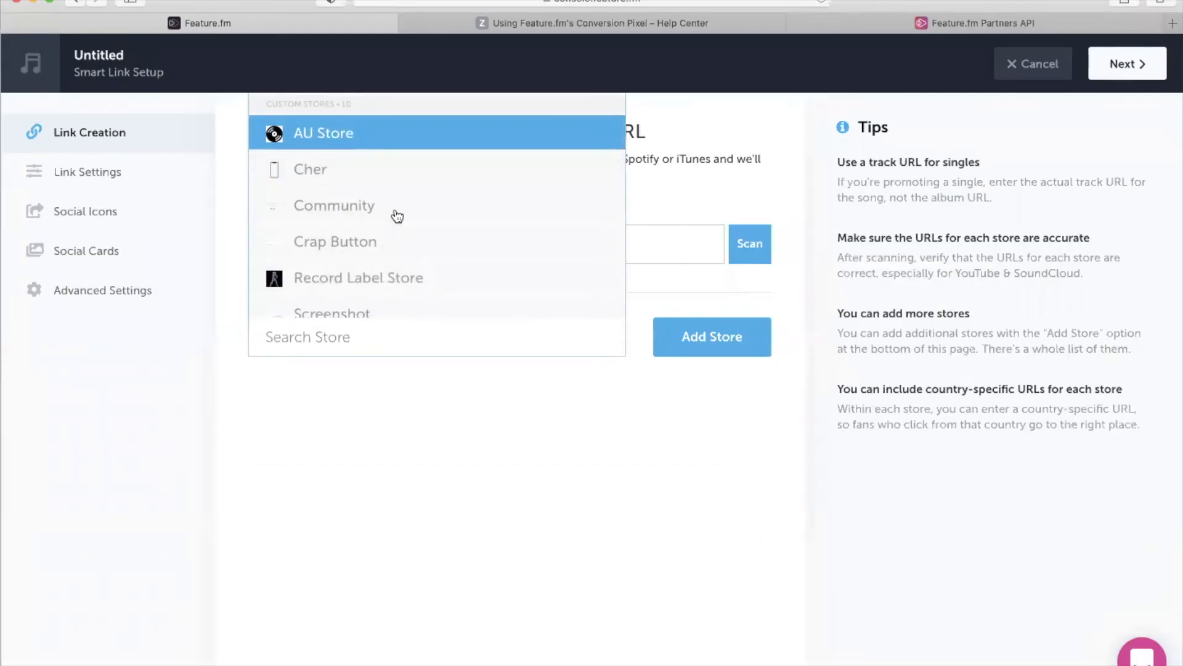
scroll(396, 215, down, 3)
click(378, 237)
click(725, 349)
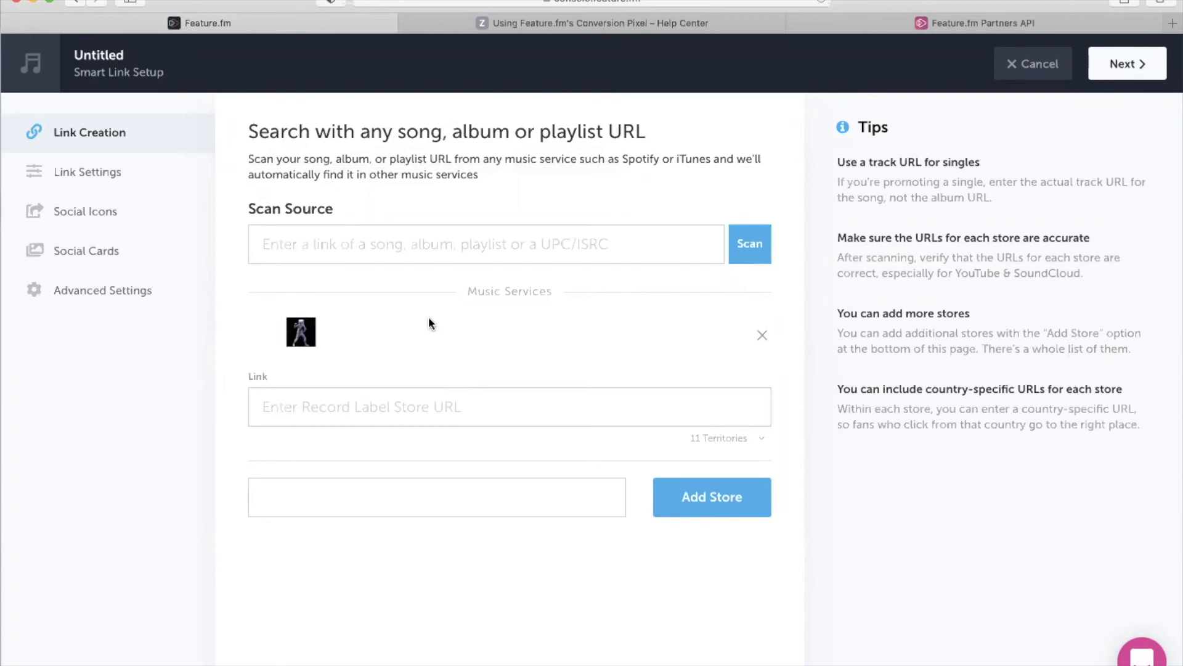
Go to the smart link's link settings and change the ending of its URL to merchstore
click(1116, 75)
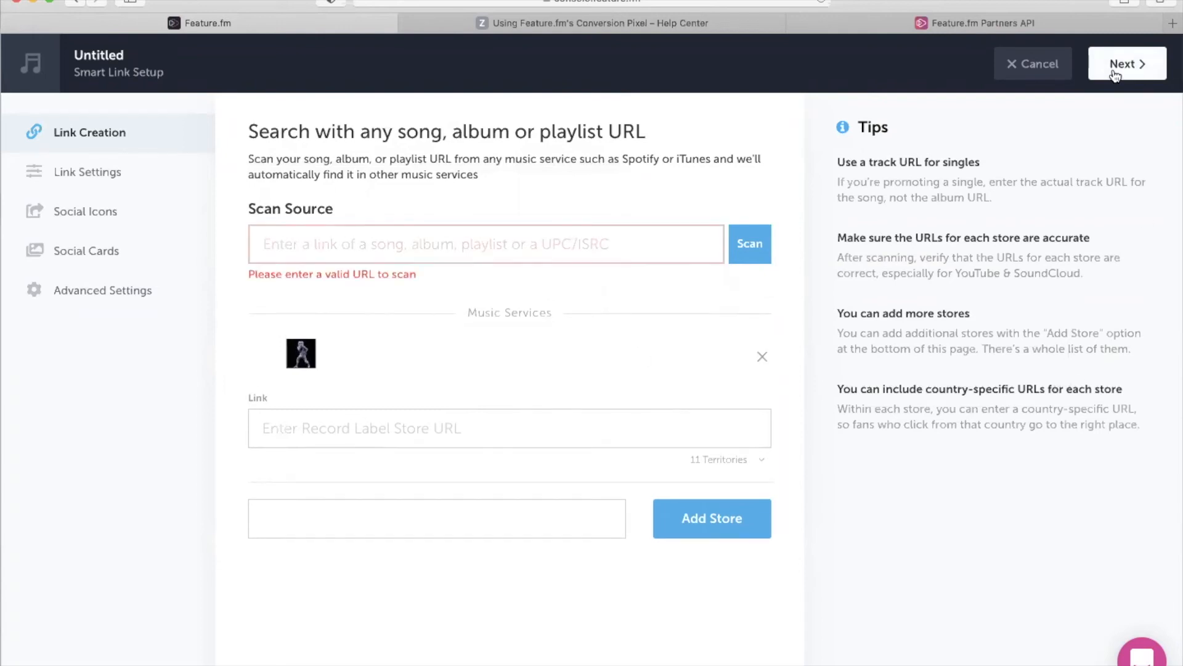
click(130, 180)
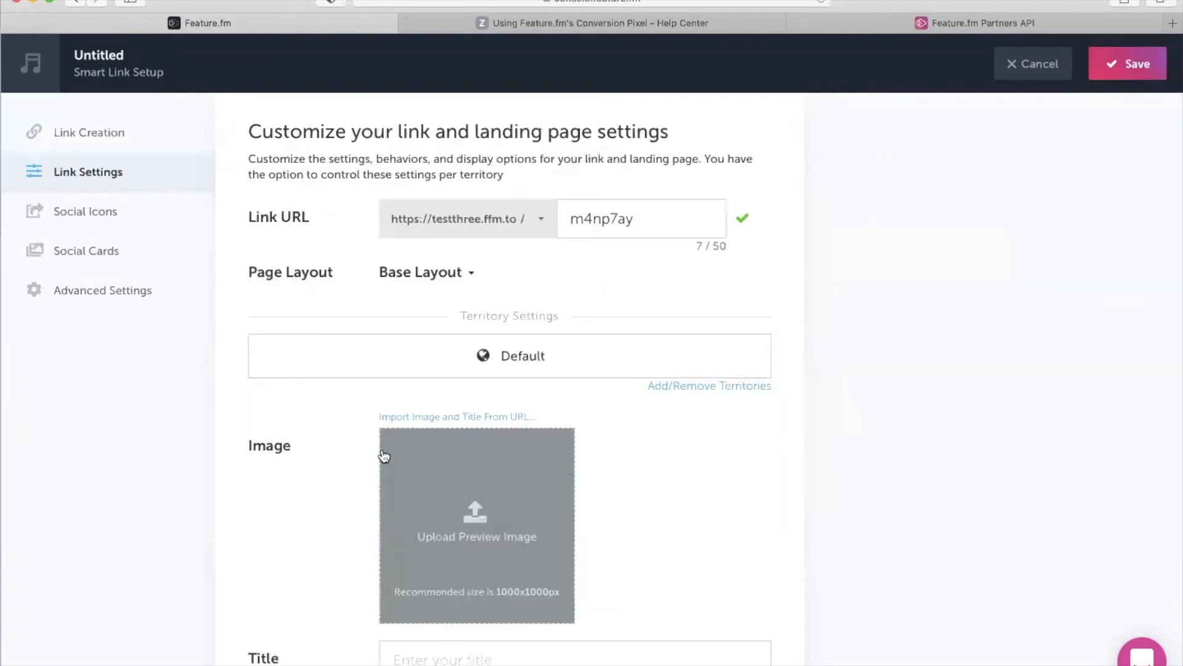
scroll(555, 351, down, 3)
scroll(678, 258, up, 2)
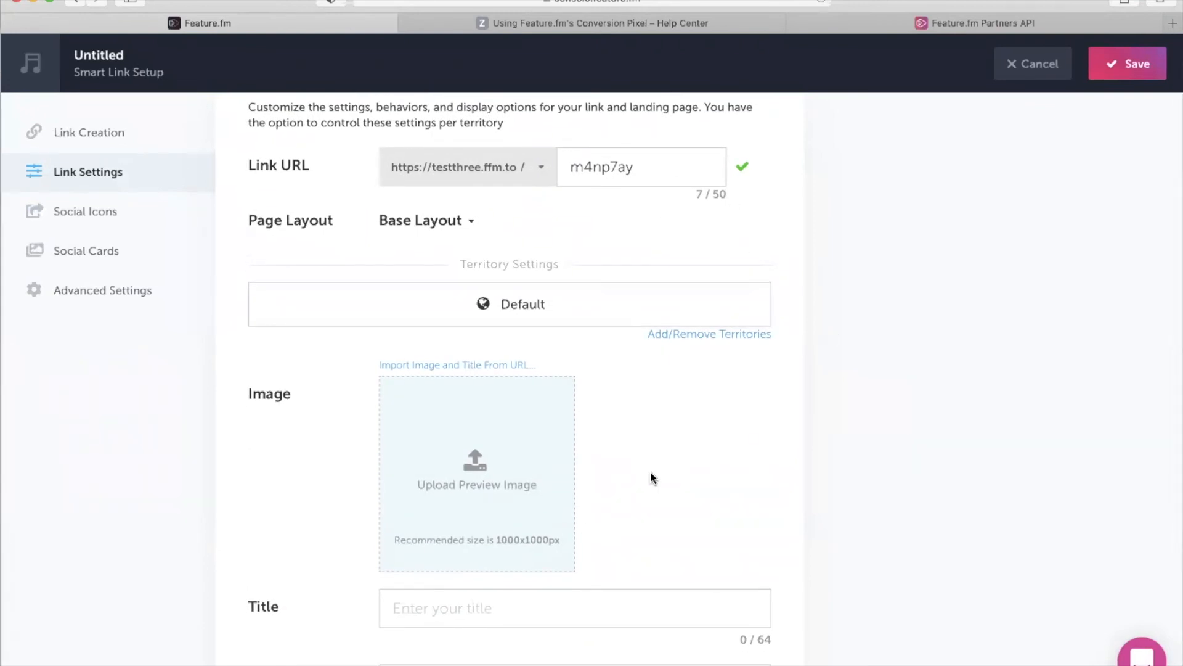
drag(658, 181, 572, 167)
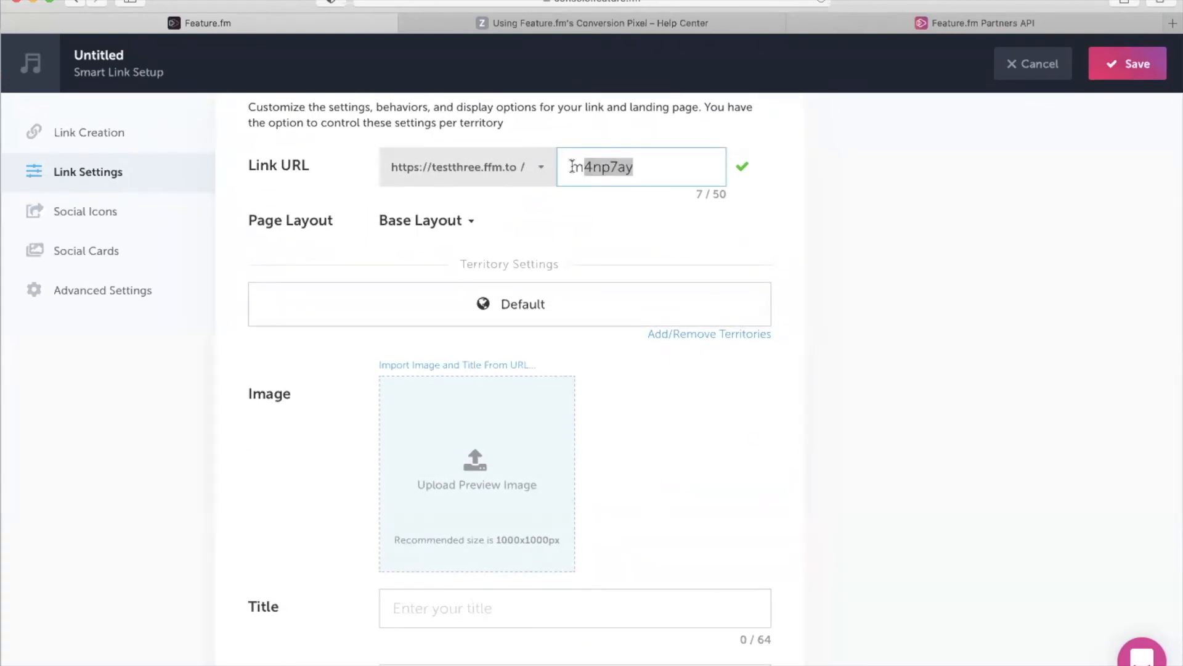
text(merchstore)
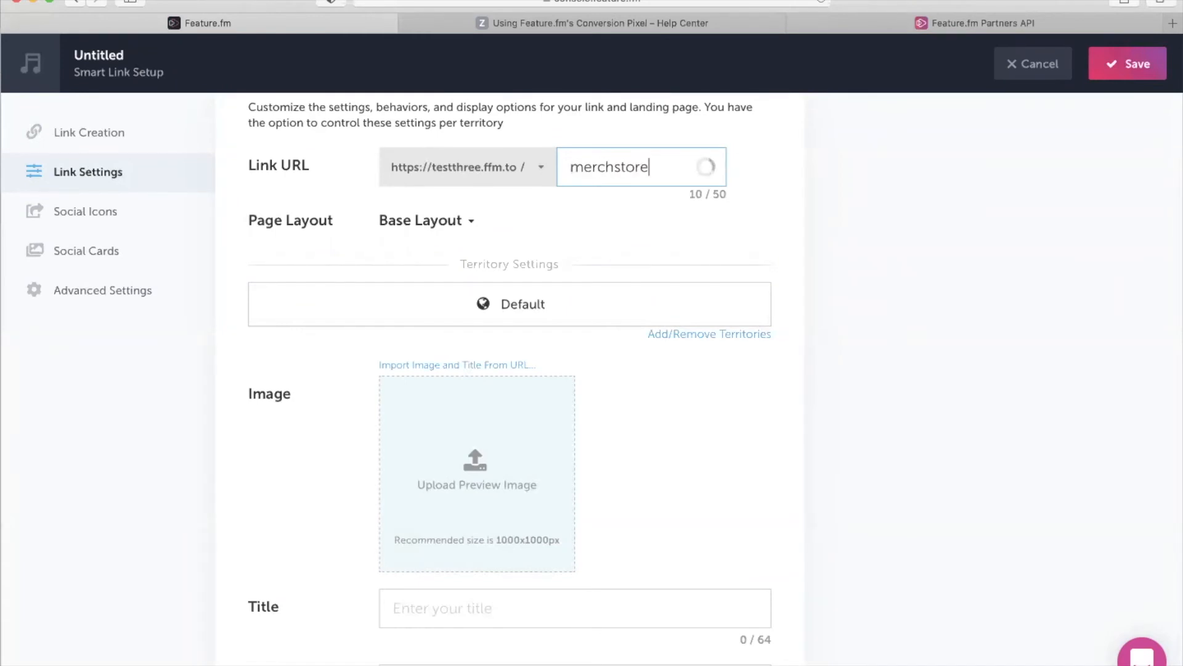
scroll(686, 405, down, 1)
key(BackSpace)
key(BackSpace)
text(e)
text(e)
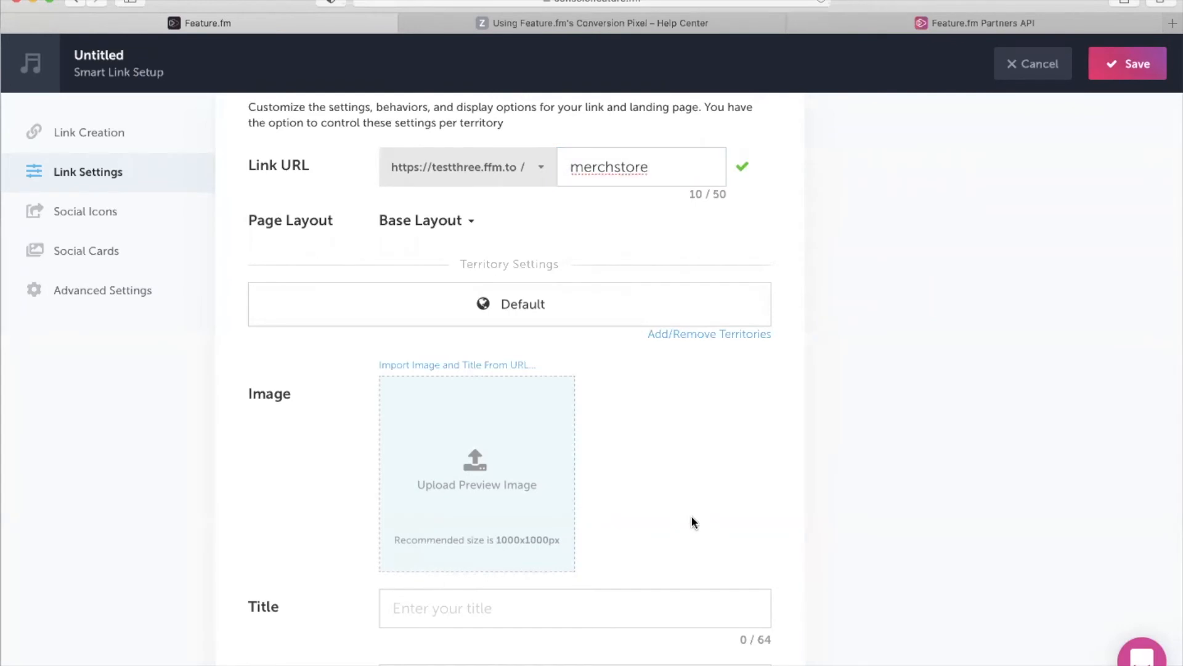
scroll(686, 520, down, 2)
scroll(685, 520, up, 3)
click(462, 208)
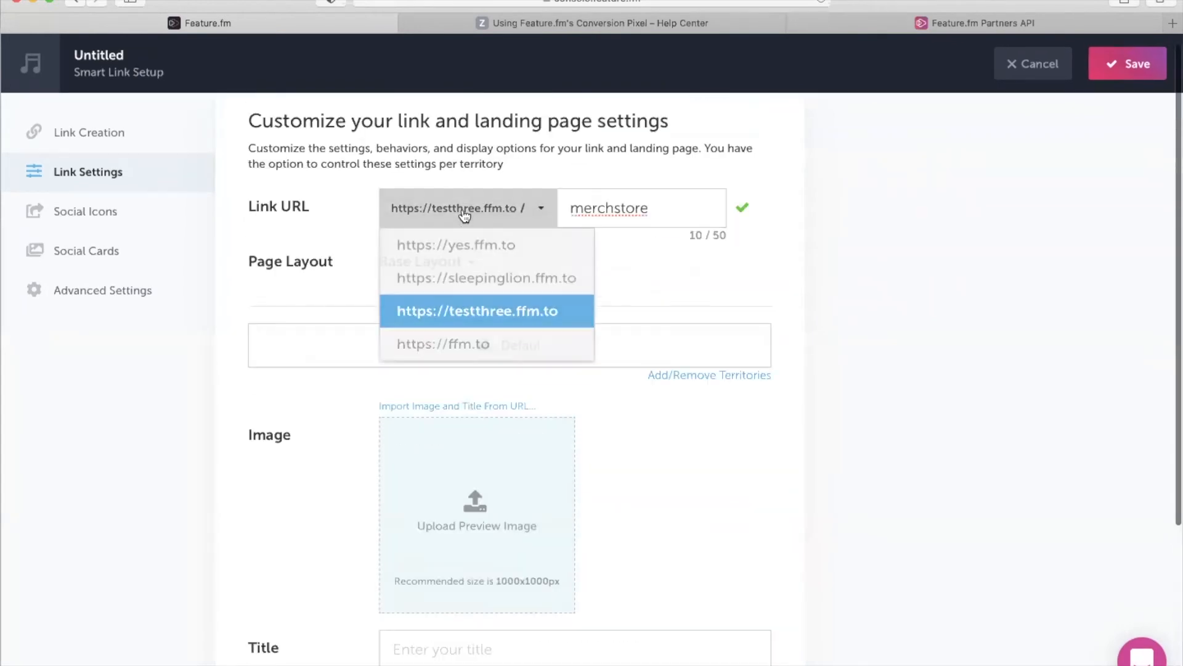
click(499, 359)
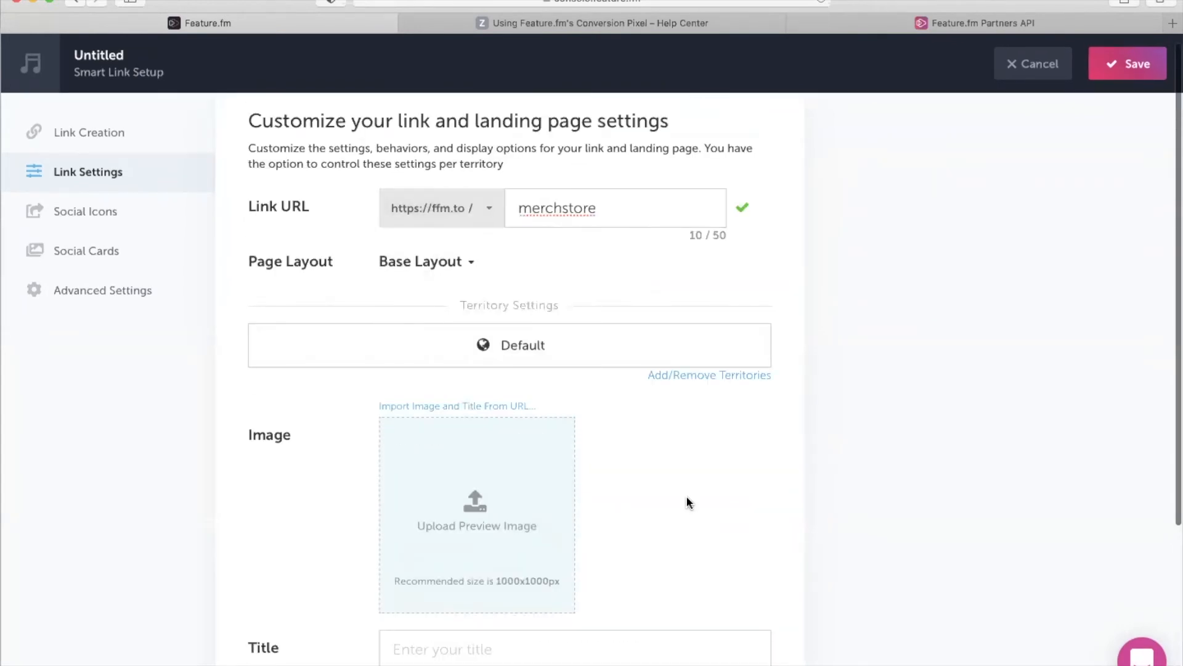
scroll(689, 502, down, 4)
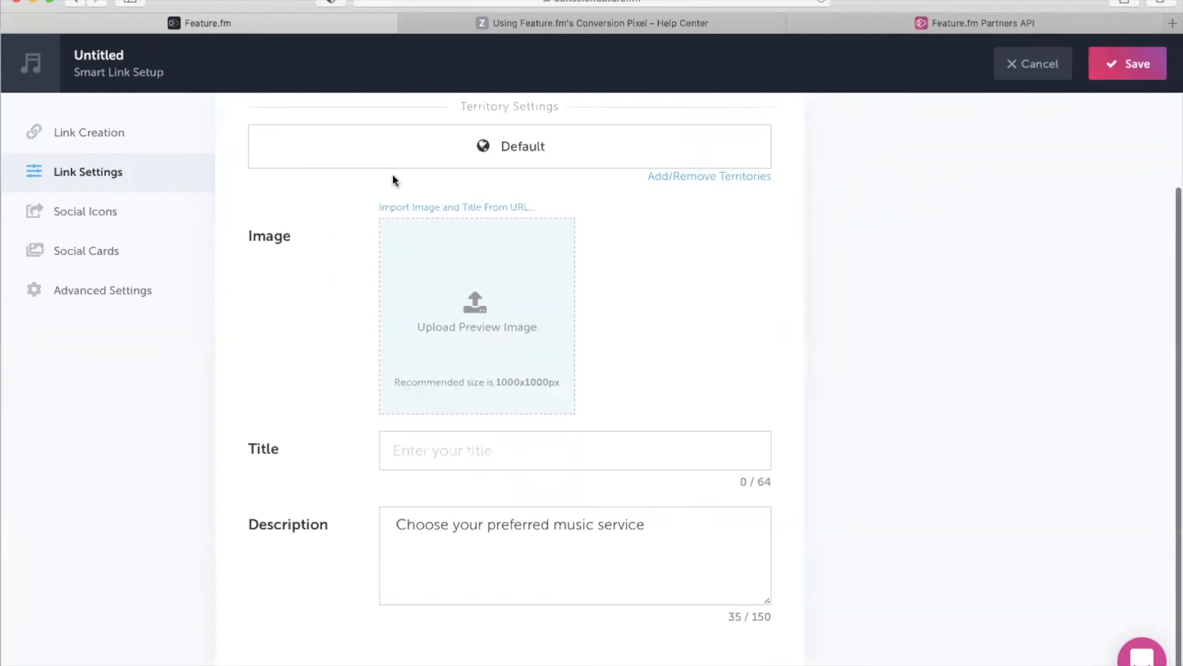
scroll(819, 528, down, 1)
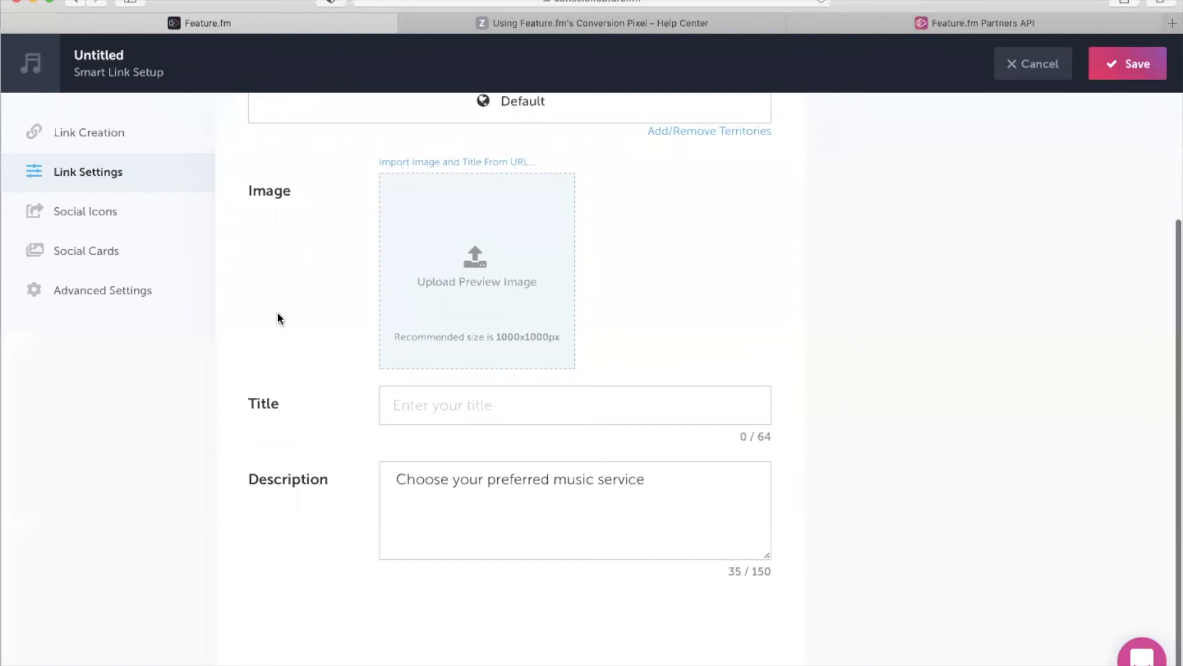
Return to the smart link's creation page, then open Cher's smart links list from the Feature.fm site in a separate browser tab
click(143, 147)
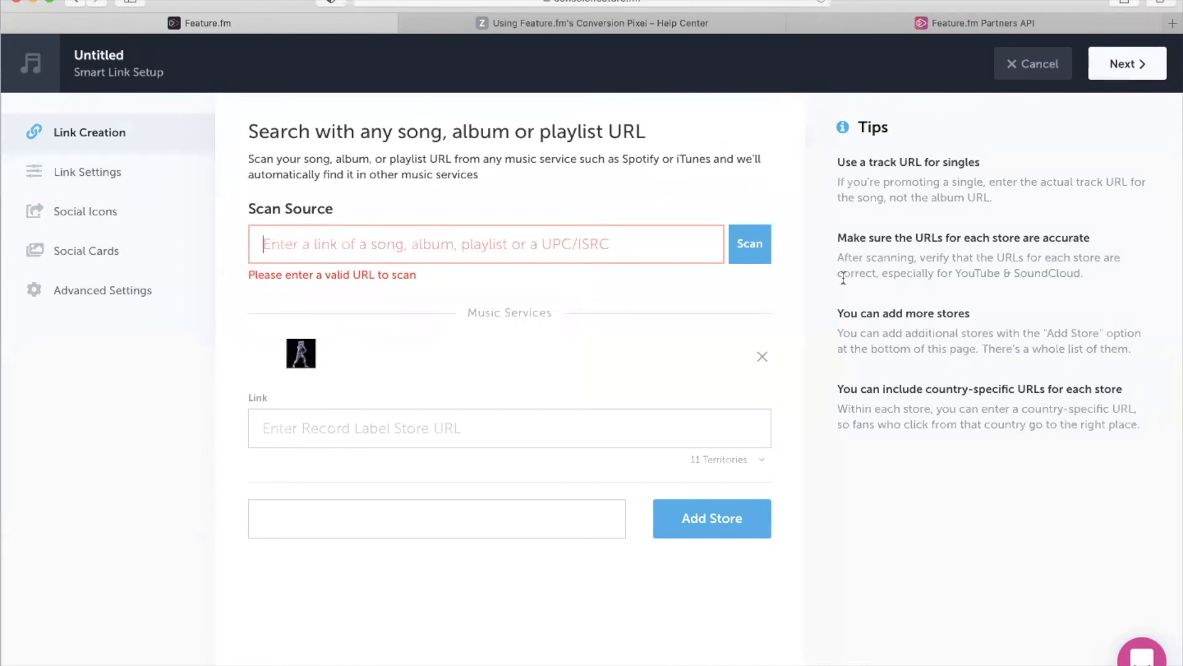
key(super+t)
text(feat)
key(Return)
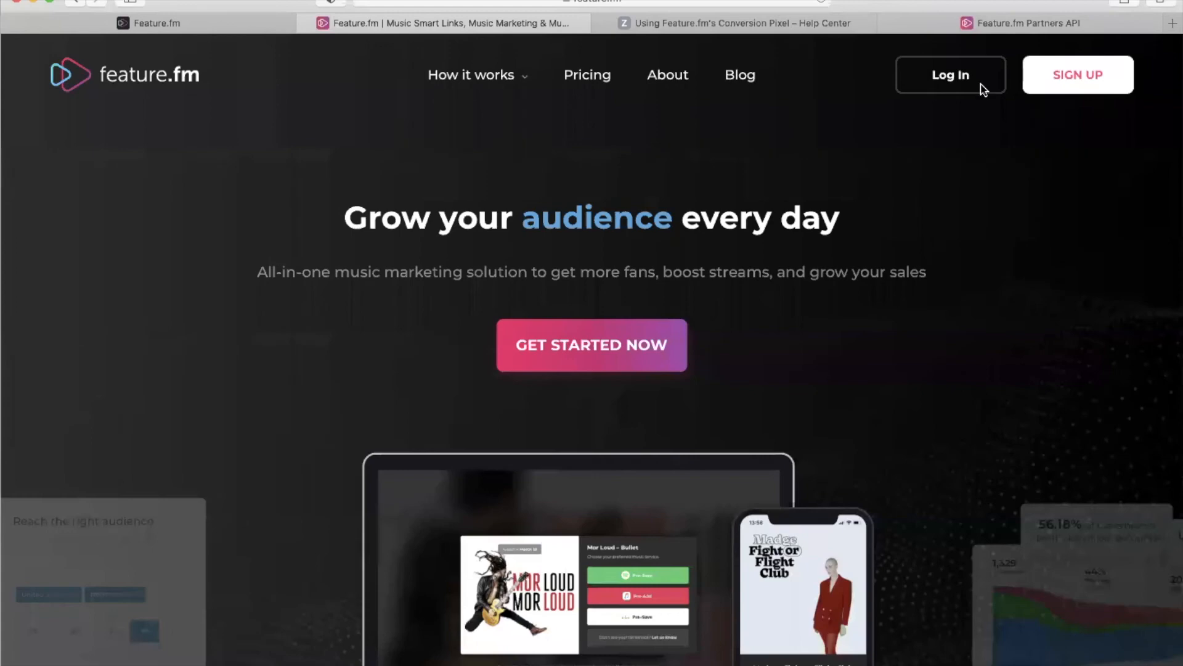
click(951, 75)
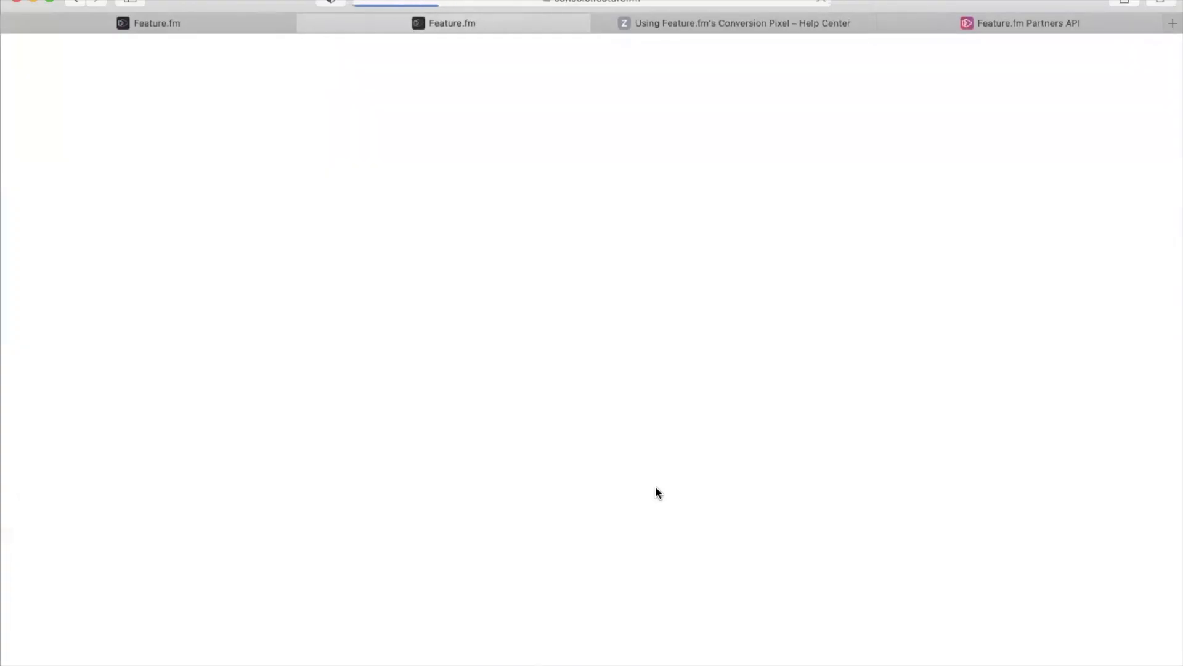
click(891, 351)
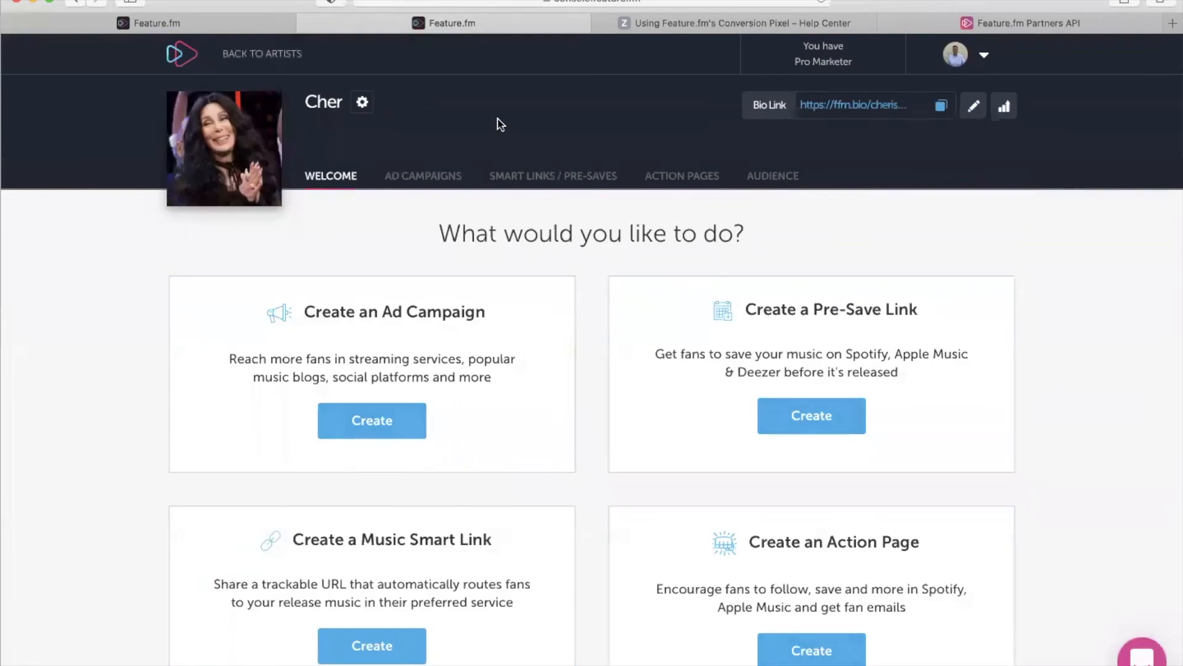
click(527, 179)
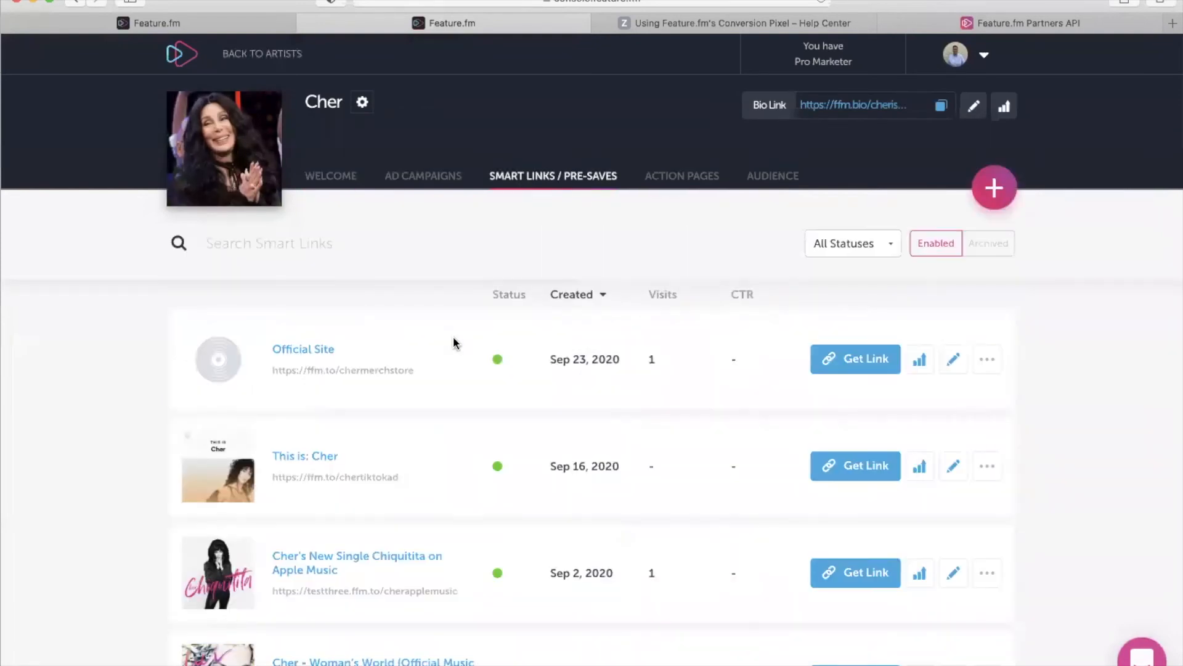
Open the This is: Cher short link for editing and copy its default Spotify playlist URL
click(953, 466)
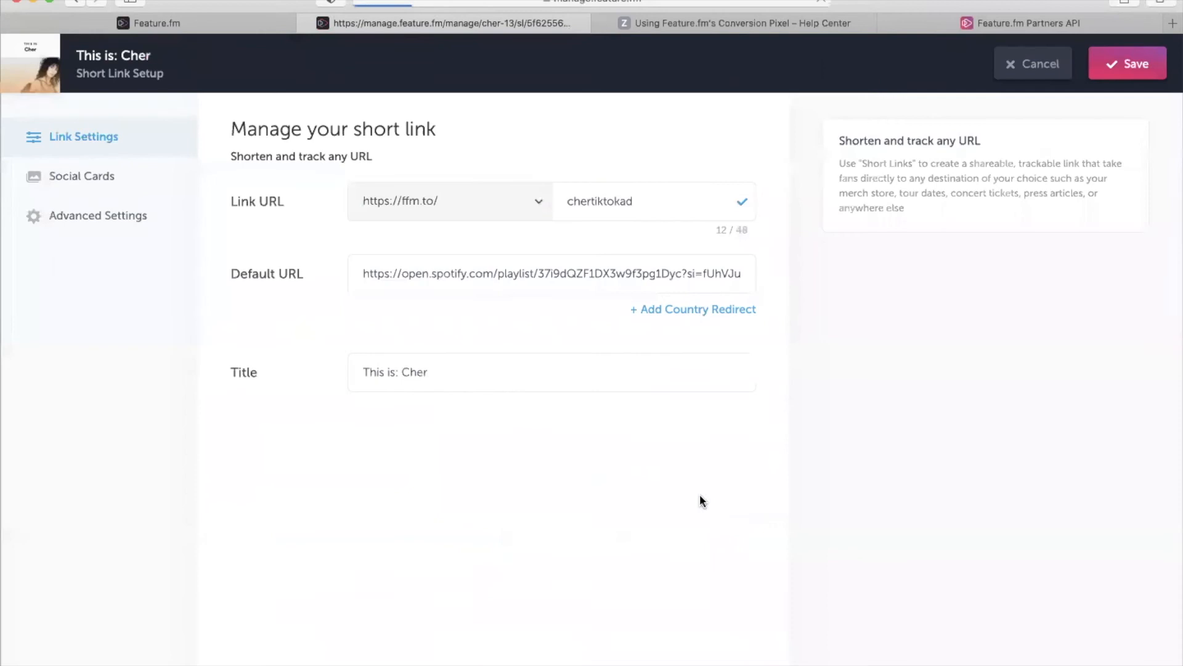
triple_click(484, 280)
key(super+c)
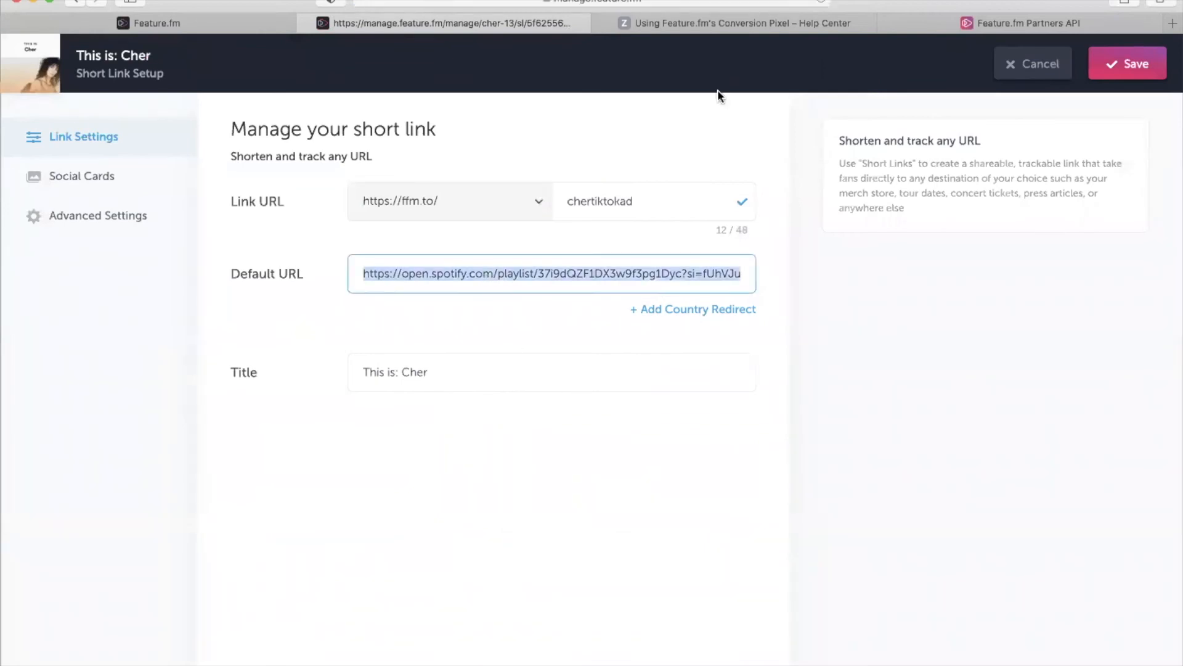
Return to the new smart link's setup and scan the copied Spotify playlist URL as its source
click(306, 23)
click(388, 223)
key(super+v)
click(750, 250)
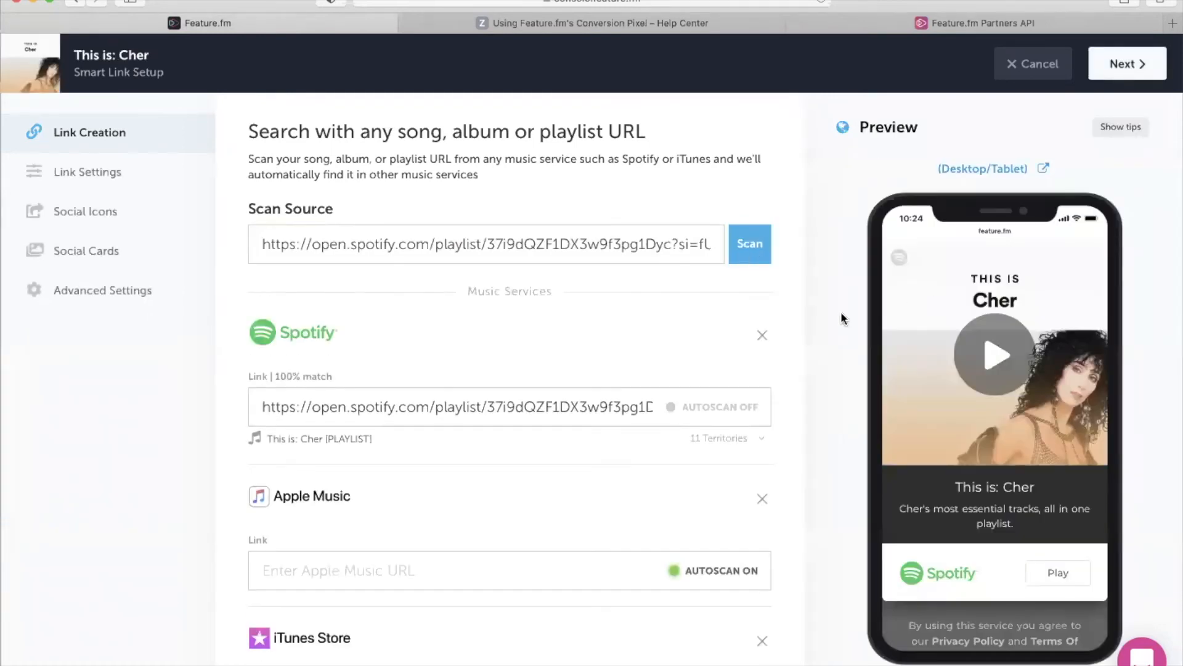
Remove every music service from the scanned smart link, from Spotify through to AU Store
click(764, 334)
click(763, 333)
click(763, 332)
click(763, 332)
click(764, 335)
click(764, 335)
click(764, 335)
click(764, 335)
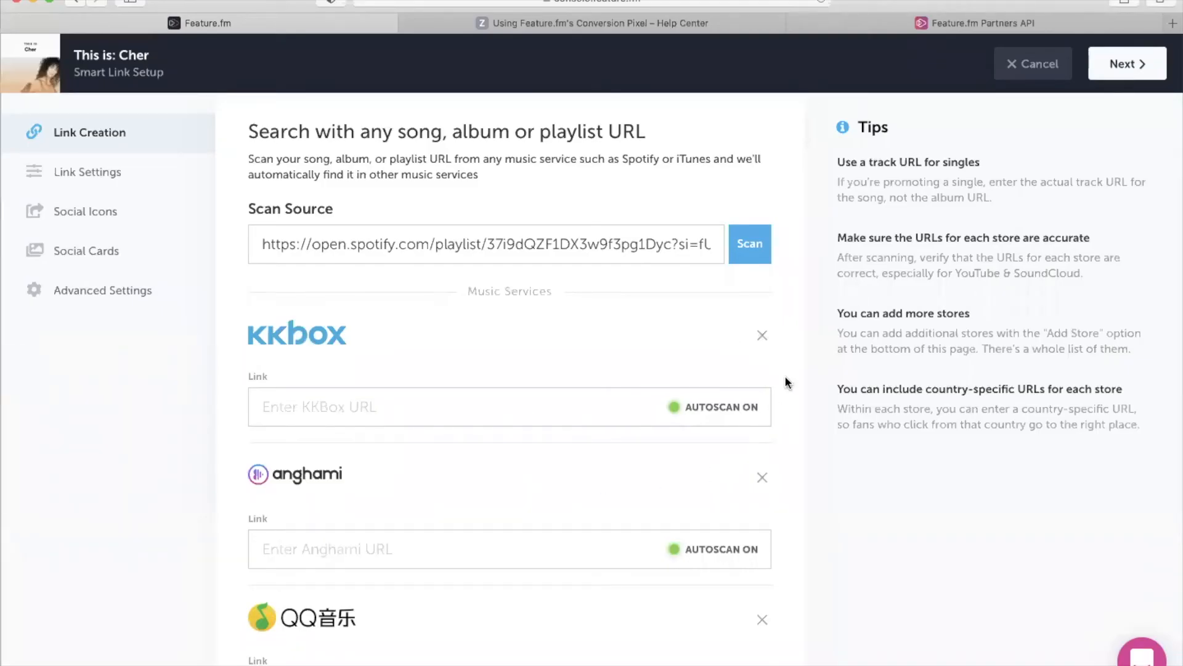
click(762, 336)
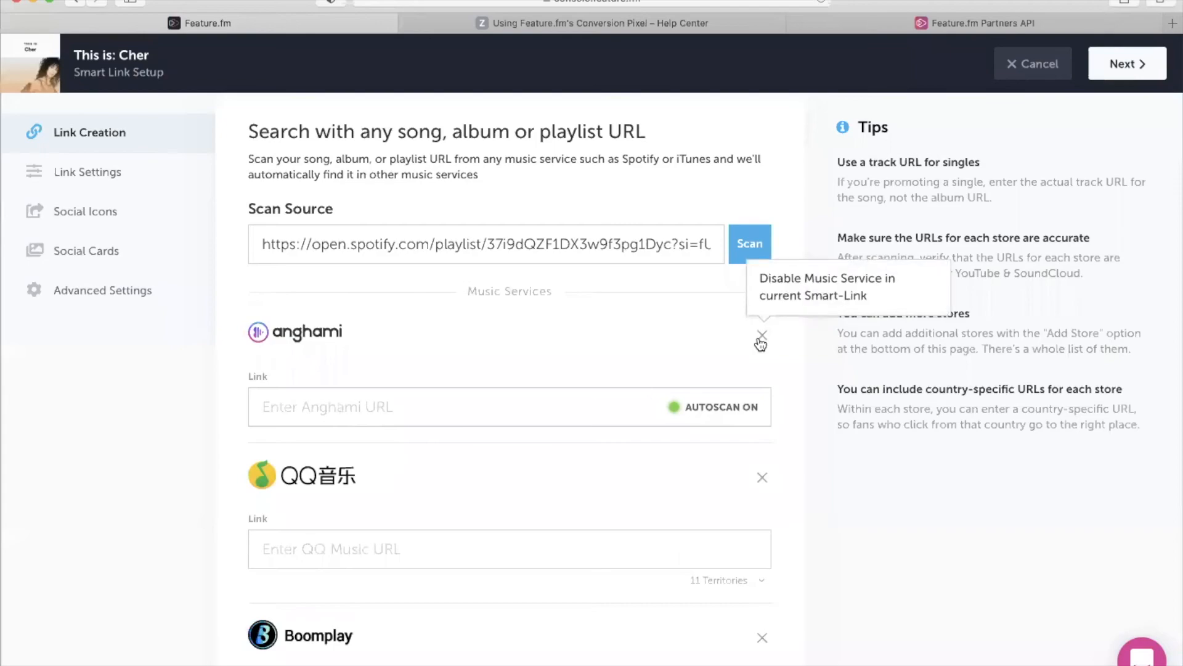
click(762, 335)
click(762, 335)
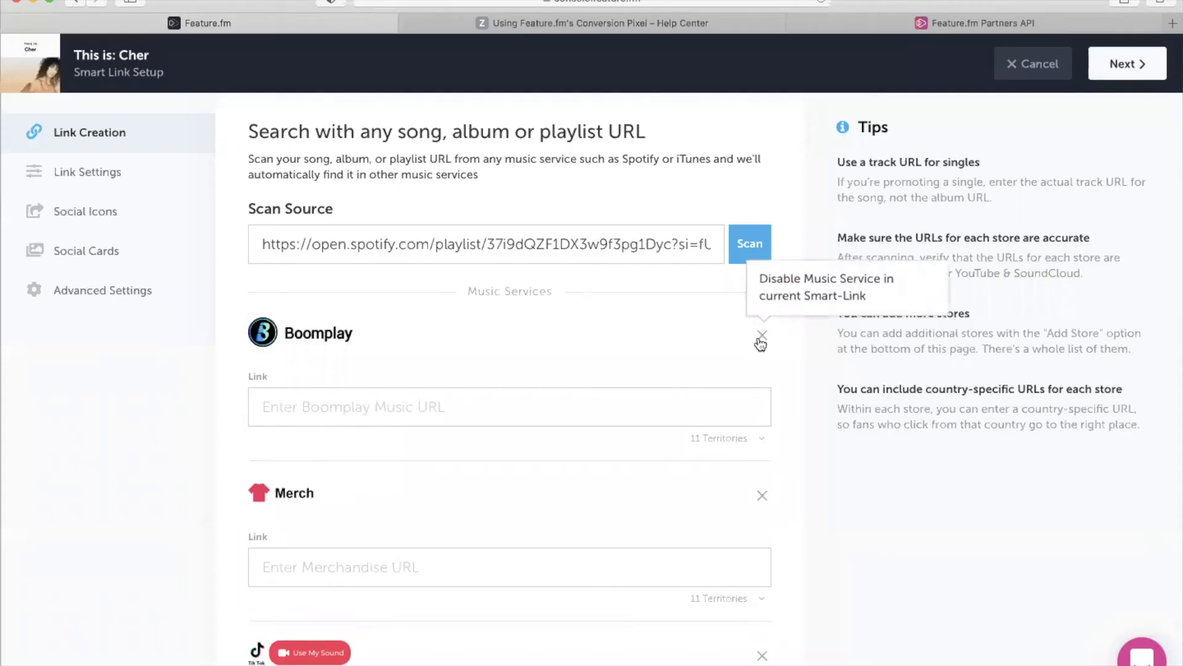
click(762, 335)
click(763, 335)
click(762, 336)
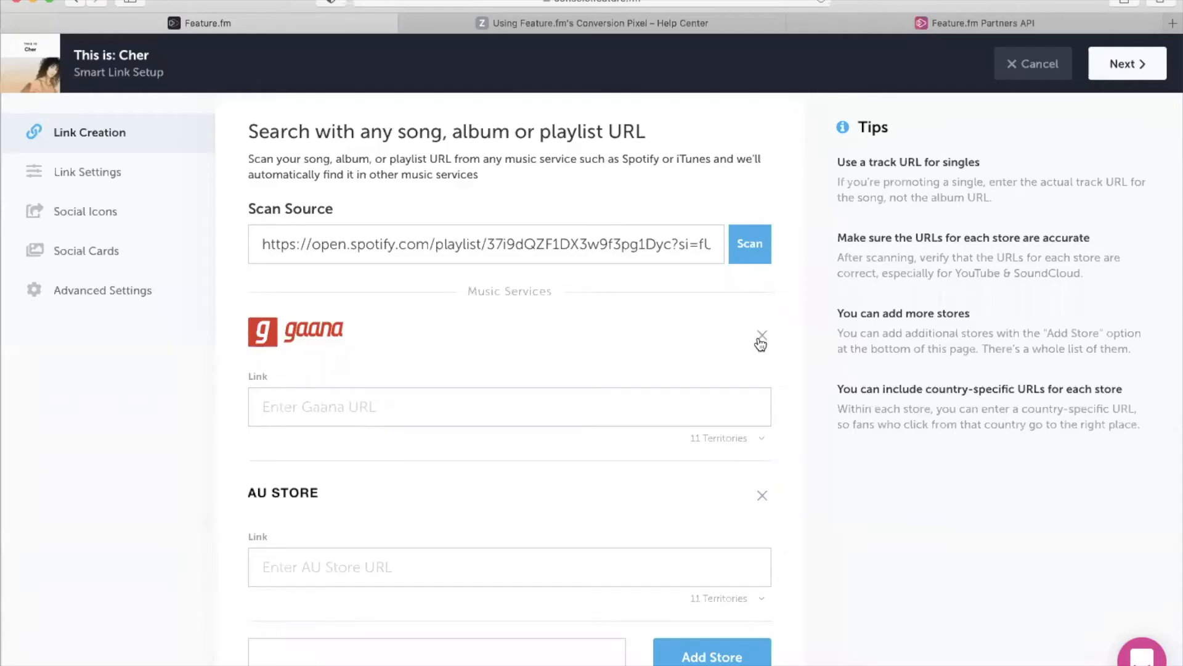
click(763, 335)
click(763, 335)
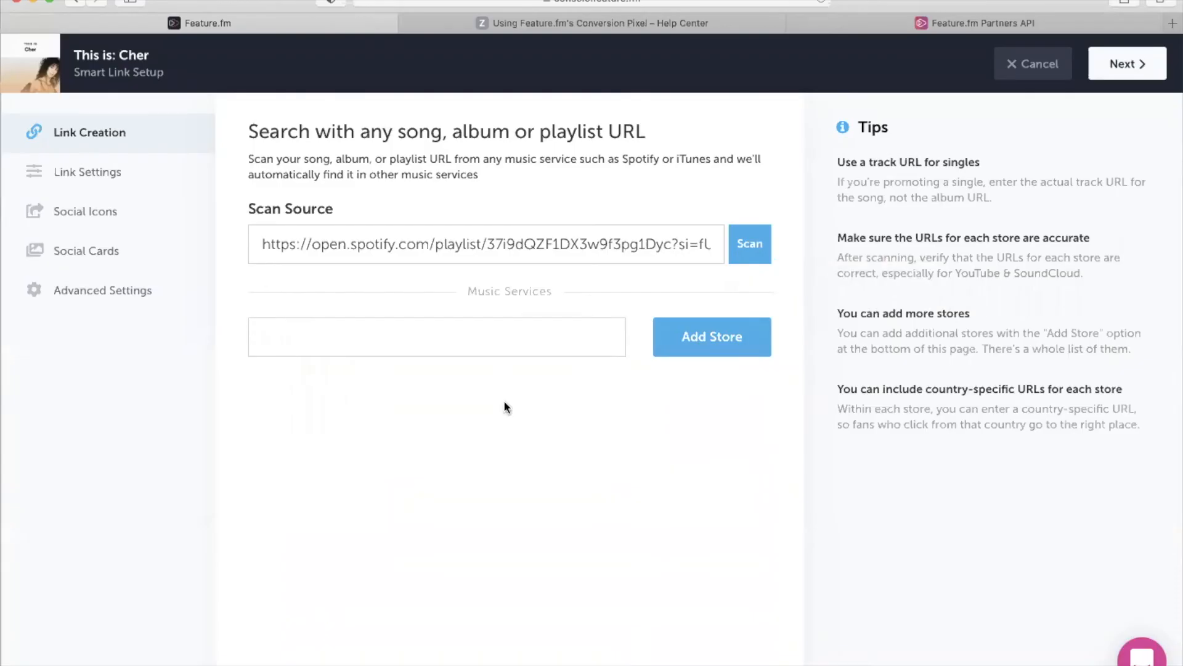
click(428, 340)
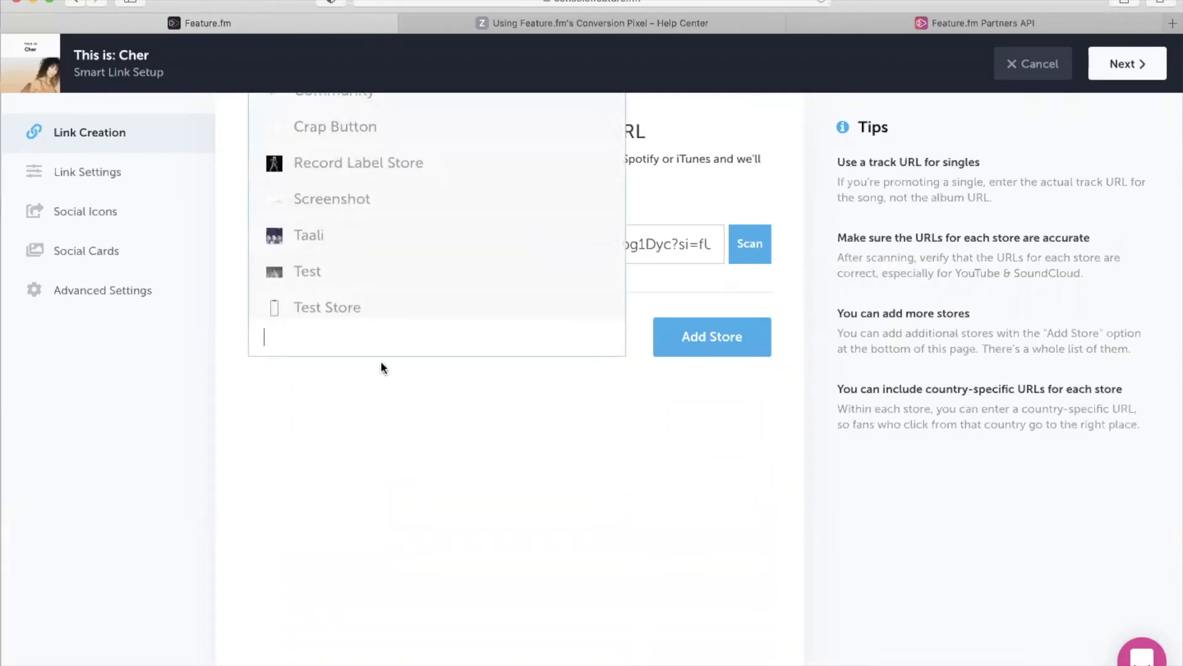
click(331, 161)
click(712, 336)
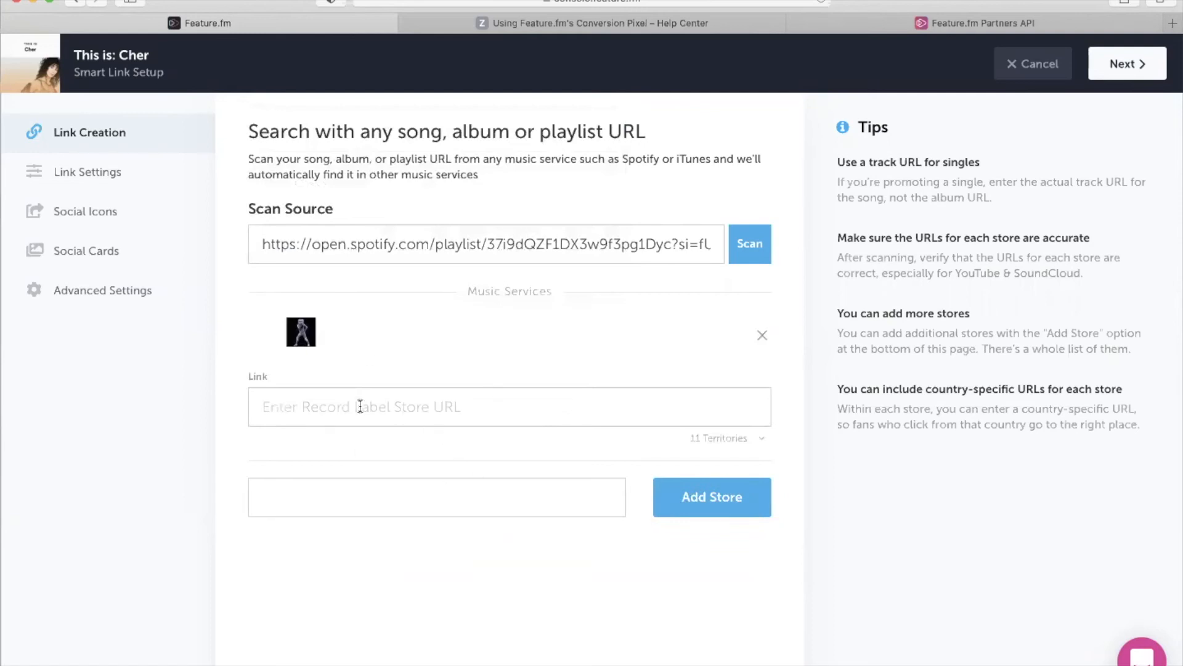
click(312, 406)
text(http://www.cher.com)
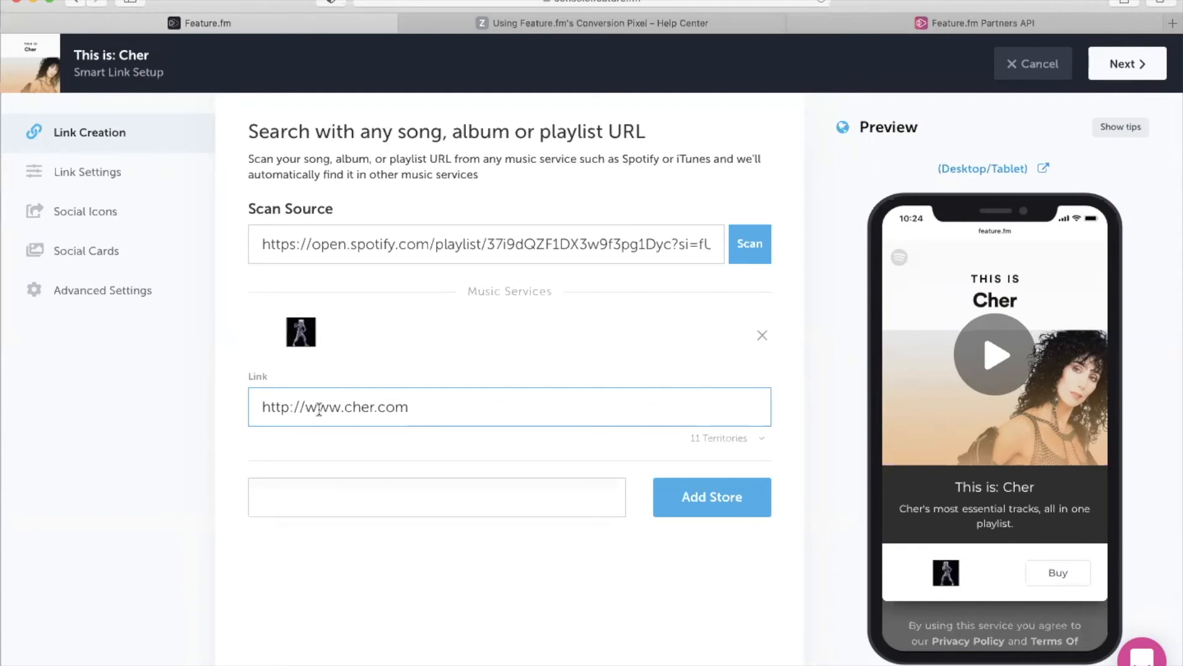
Look through the smart link's link settings and change its page layout to Advanced Layout
click(124, 174)
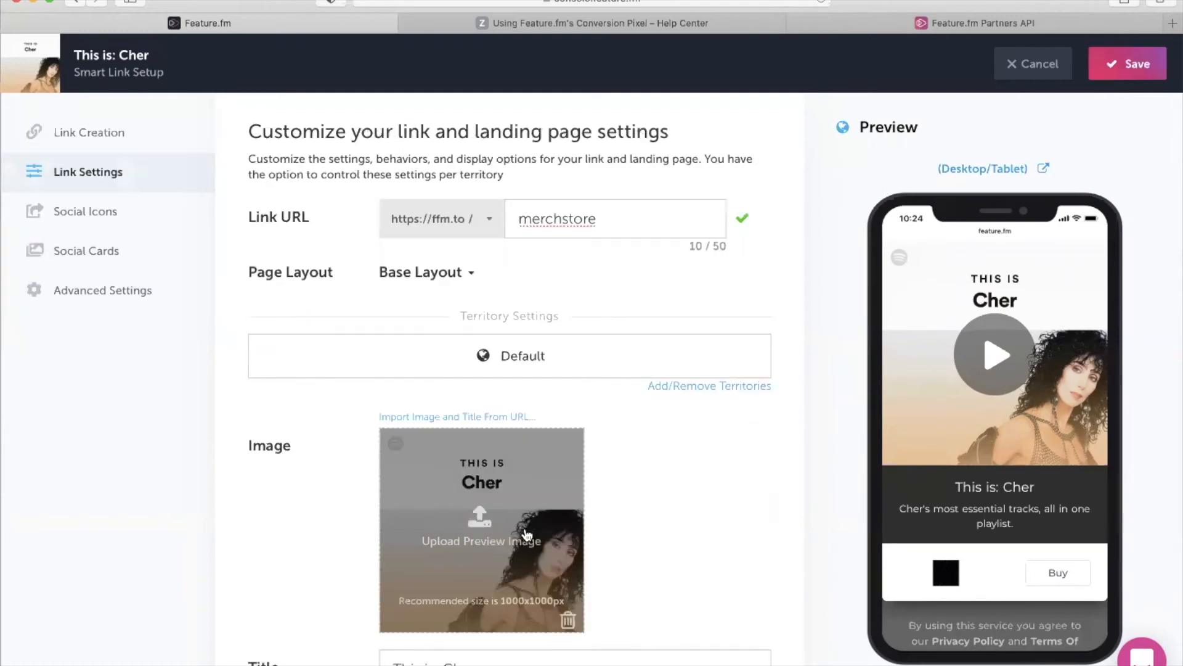
scroll(526, 534, down, 10)
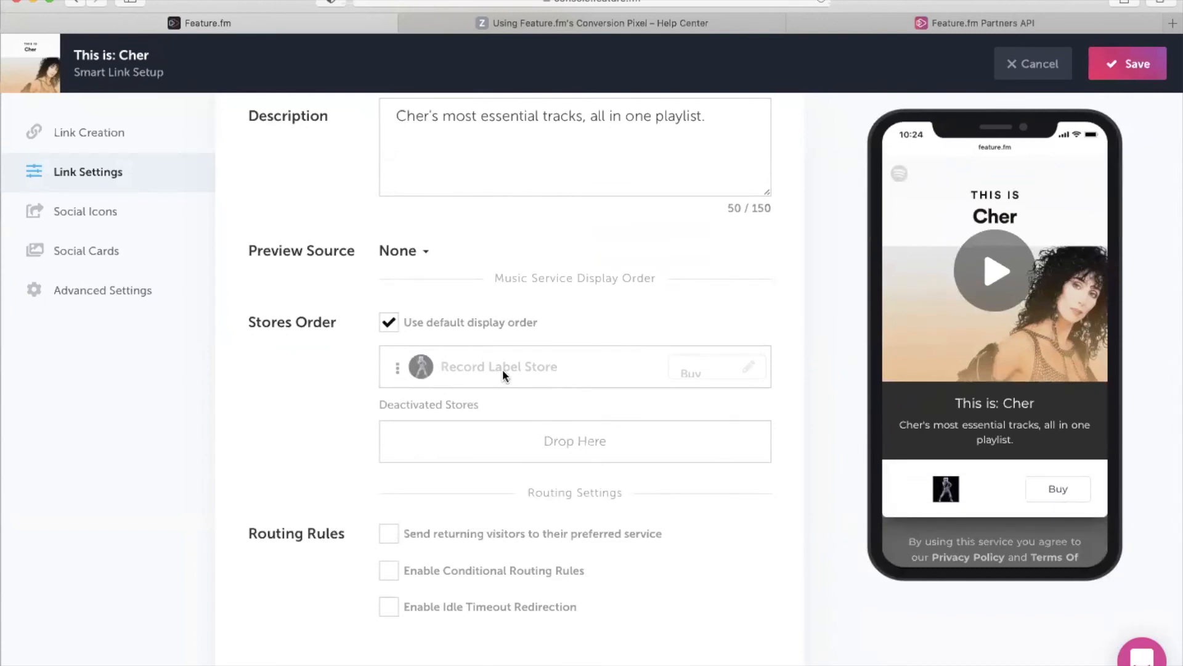
scroll(503, 374, up, 3)
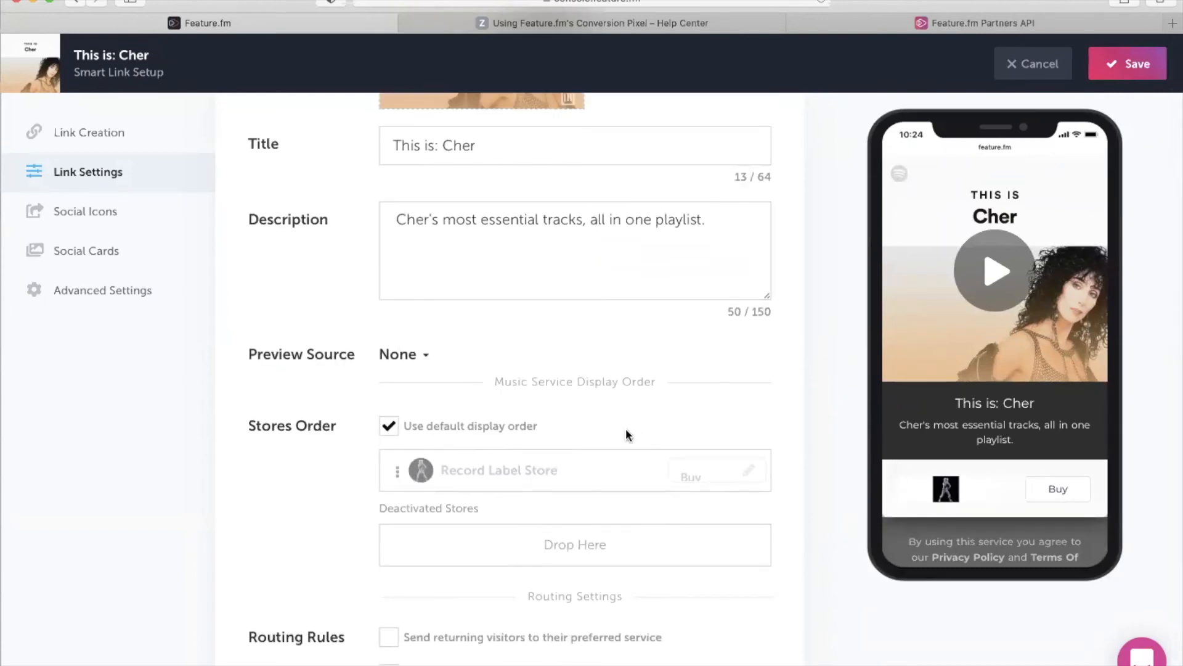
scroll(626, 426, up, 10)
click(462, 272)
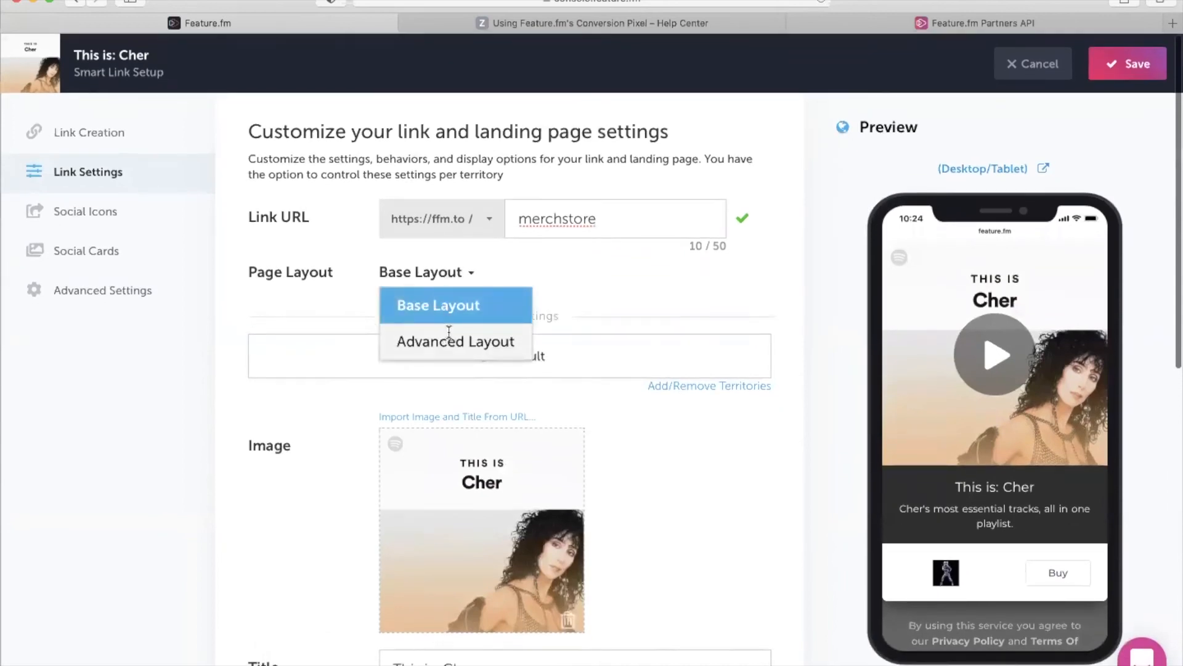
click(448, 341)
Retitle the landing page Cher Merch and set its description to "New merchandise offerings from Cher. Grab yours now!"
scroll(729, 434, down, 10)
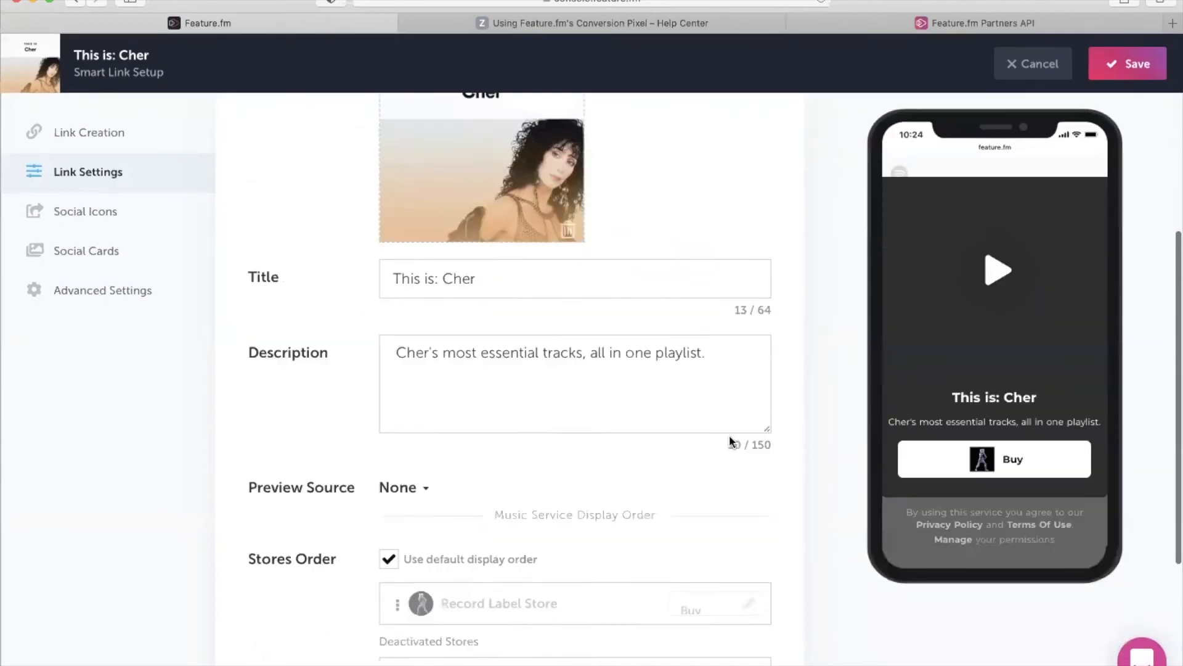
scroll(729, 435, up, 5)
triple_click(508, 325)
text(Cher Merch)
key(Tab)
key(super+a)
text(New mer)
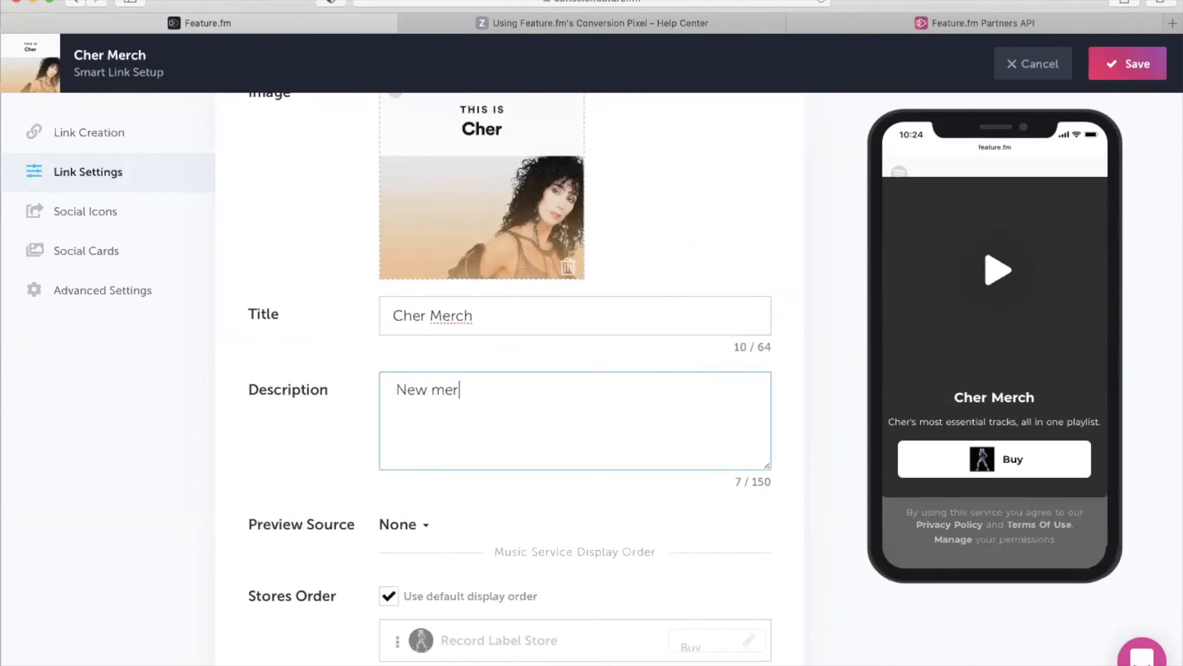
text(chandise offer)
key(BackSpace)
key(BackSpace)
text(erings from Cher. Grab yours now!)
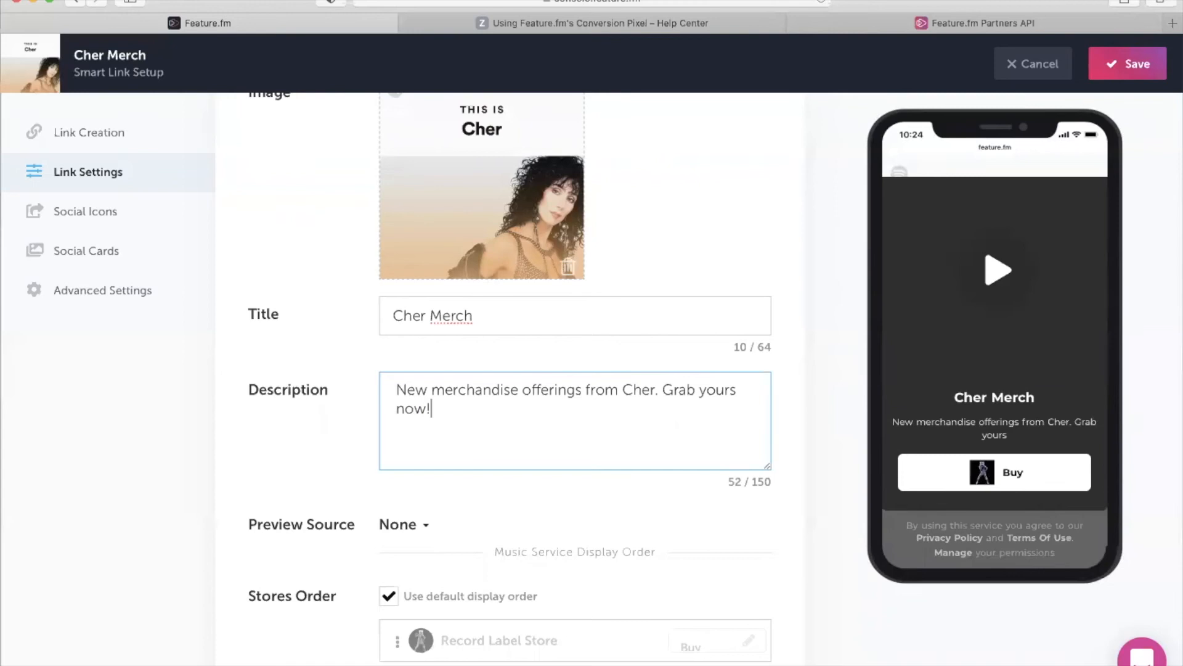
Look over the store order and routing rules, and turn on social icons for the Smart Link landing page
scroll(528, 365, down, 5)
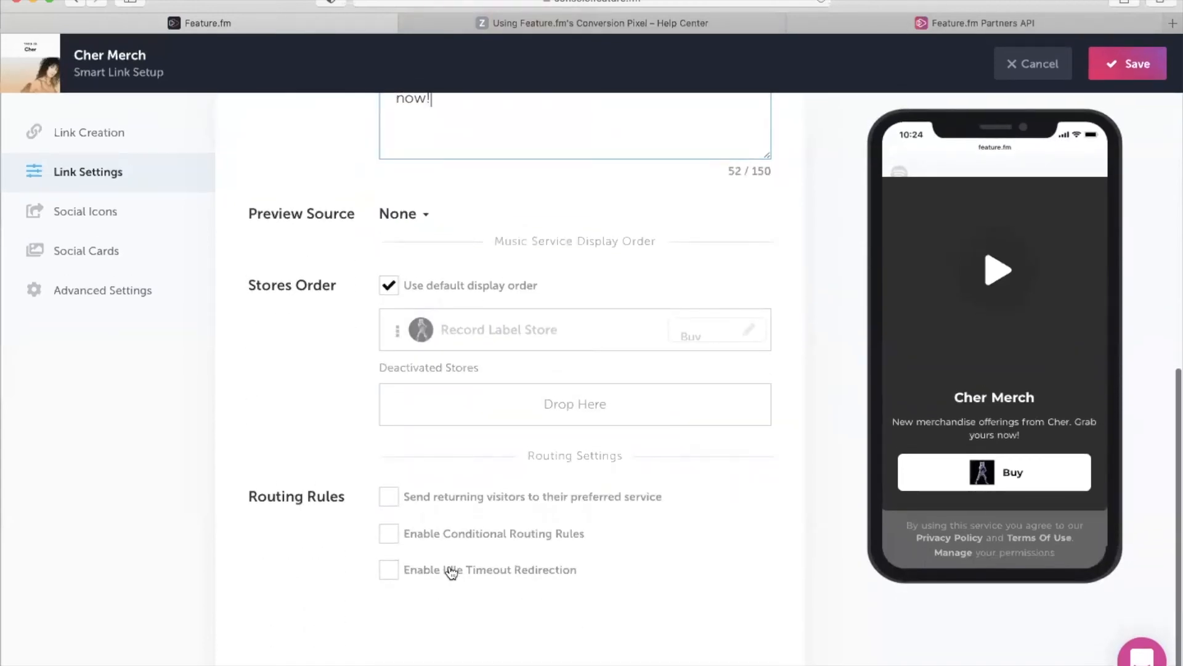
scroll(686, 502, up, 2)
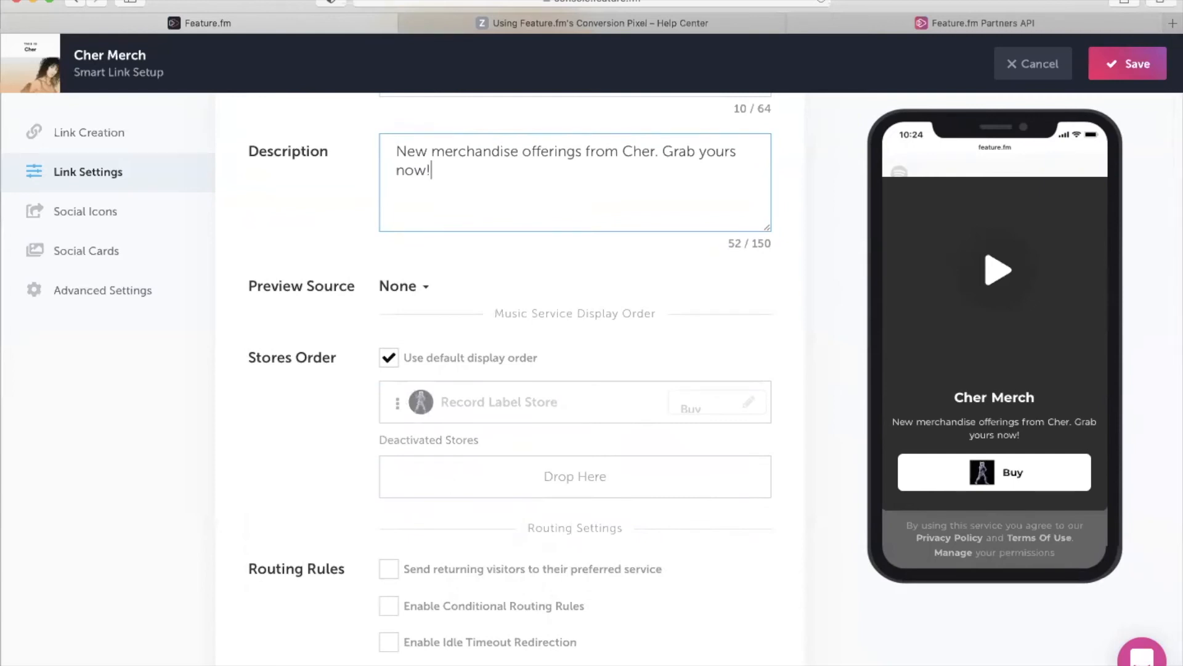
scroll(637, 607, up, 15)
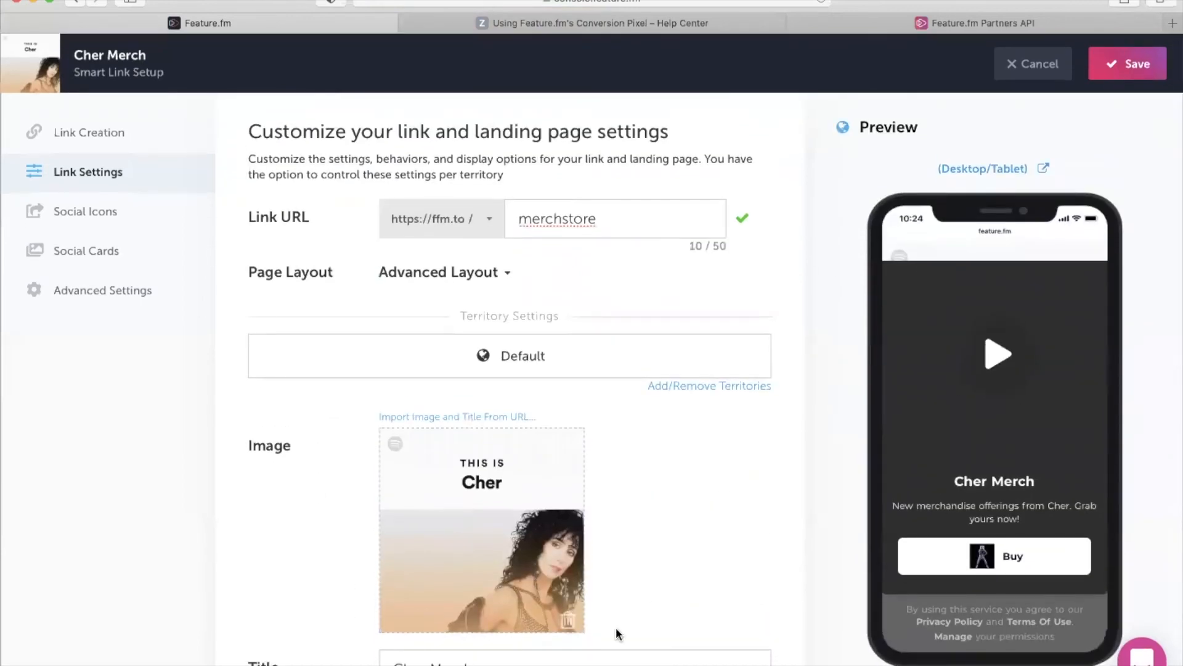
click(131, 215)
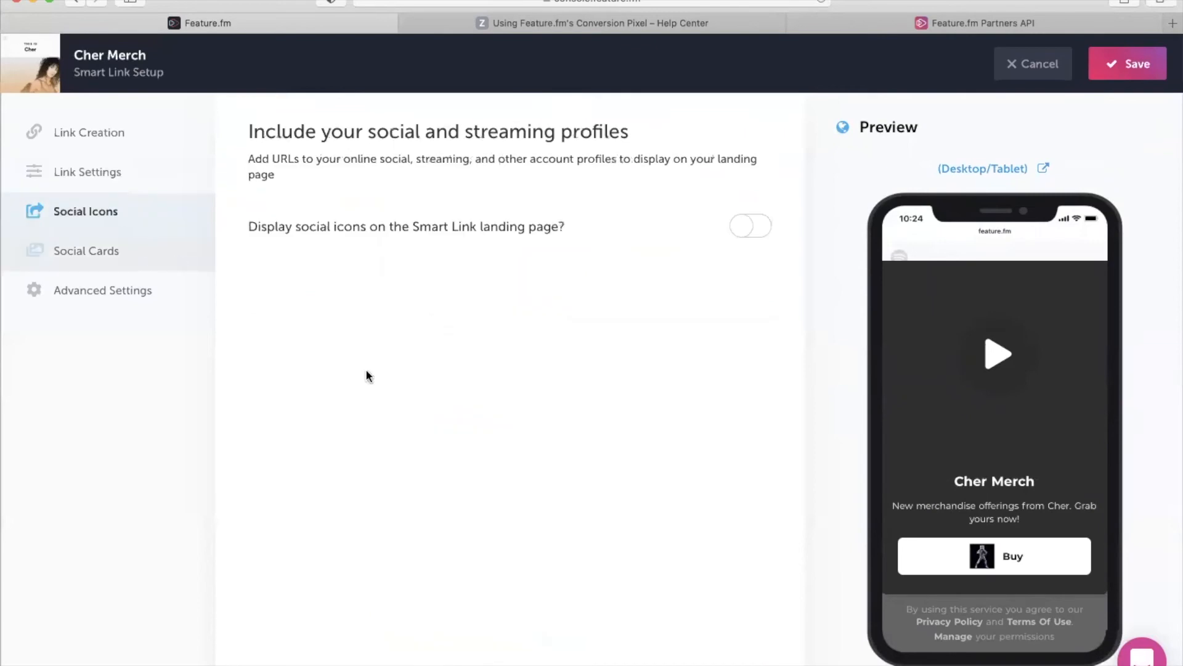
click(748, 229)
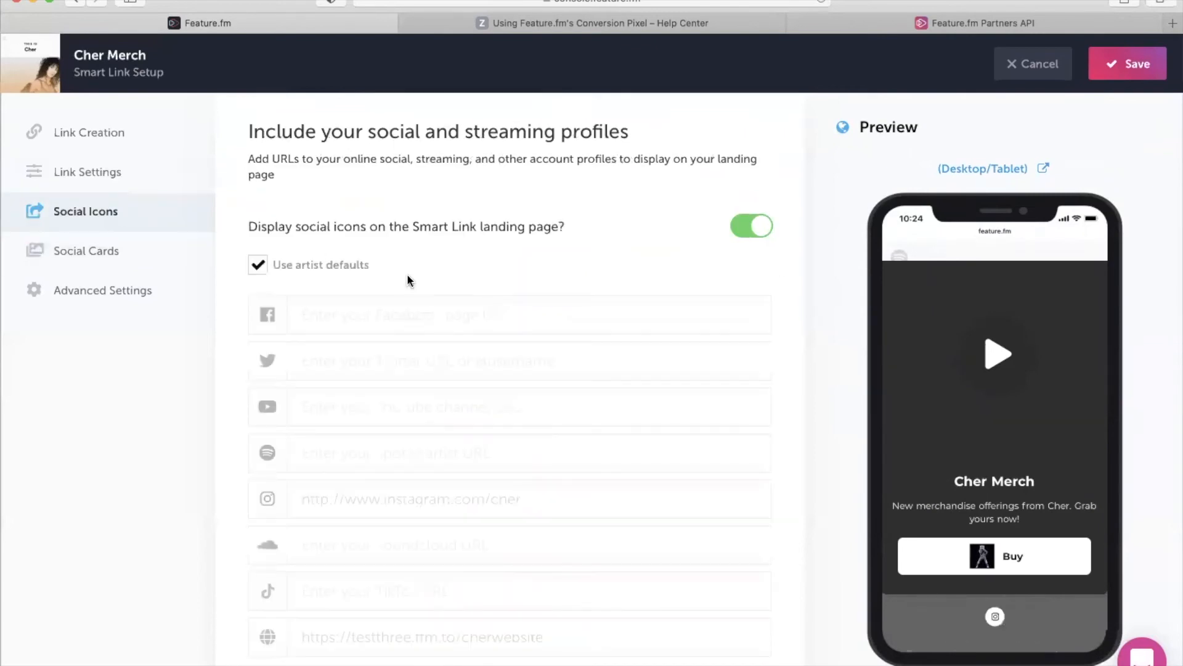
Examine the social card image, title and description options with their Facebook and Twitter previews, and return to the link settings
click(138, 254)
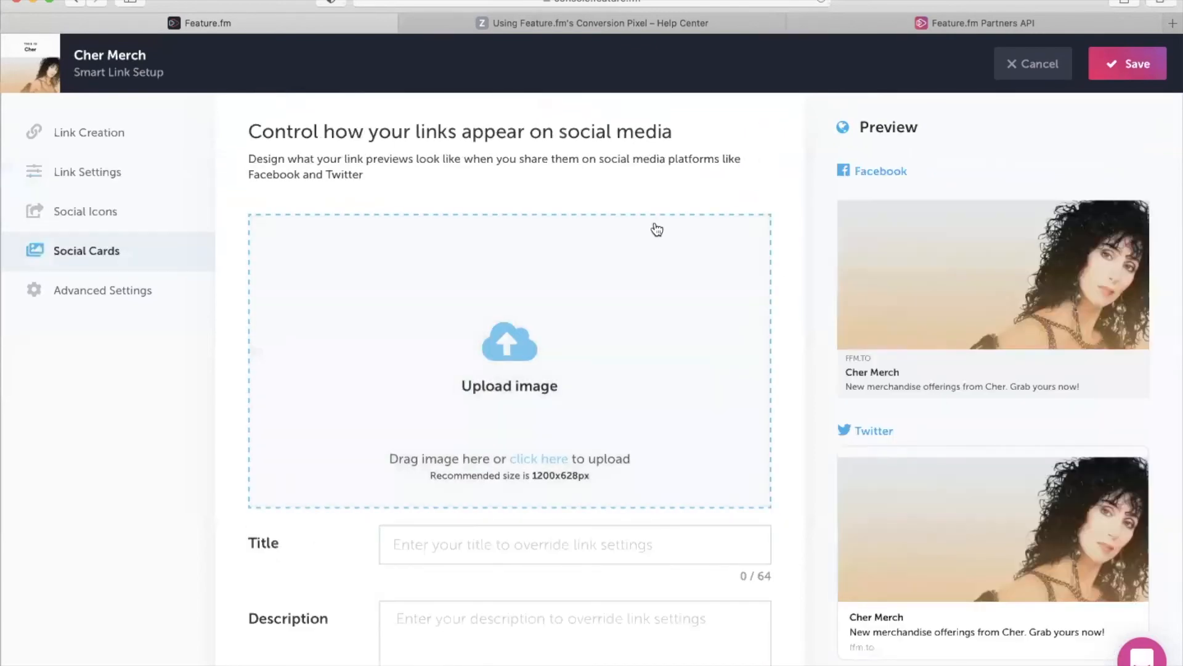
scroll(623, 539, down, 2)
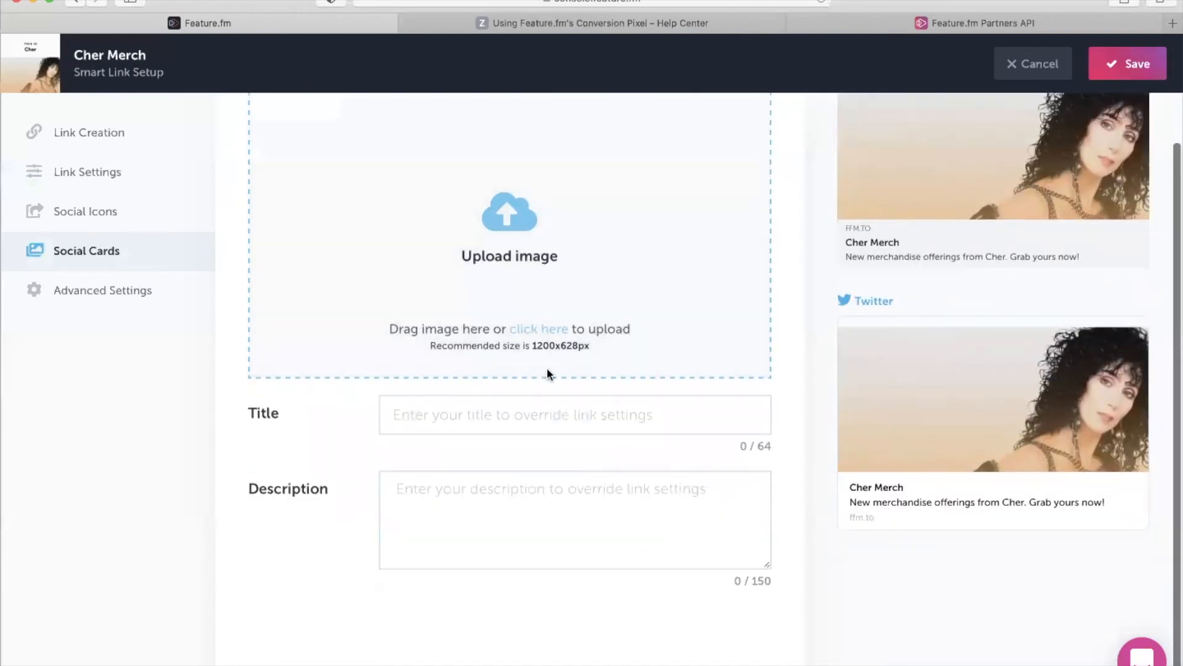
click(141, 175)
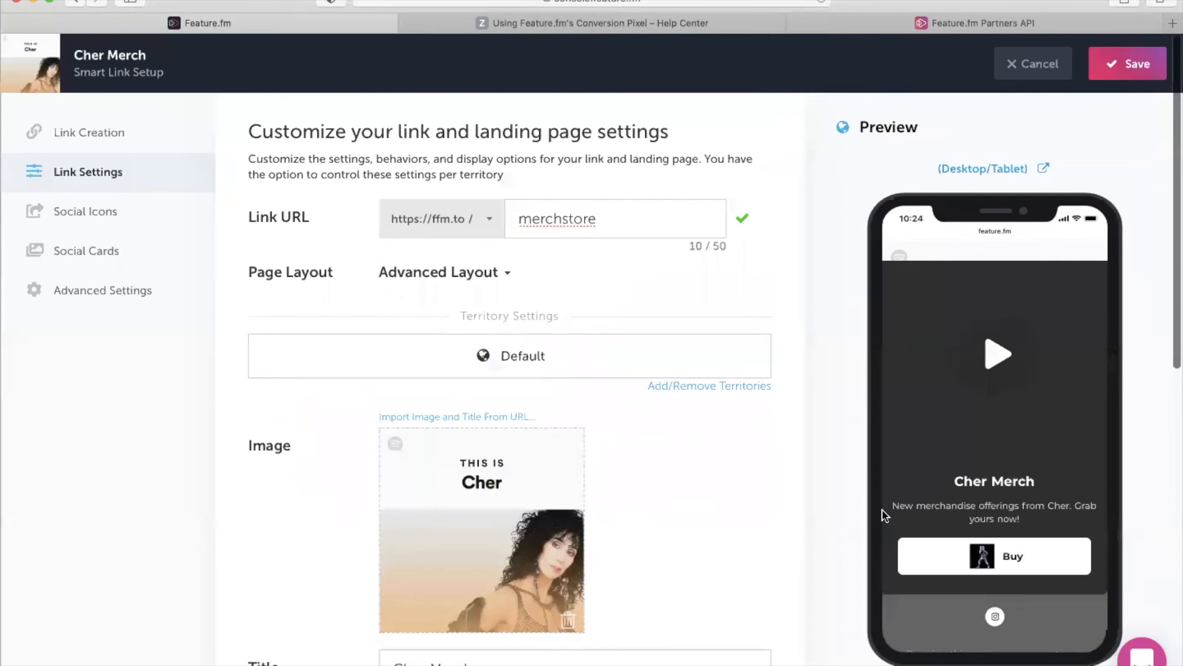
Look over the smart link's link settings, social cards and advanced retargeting settings
scroll(666, 472, down, 1)
scroll(487, 454, down, 2)
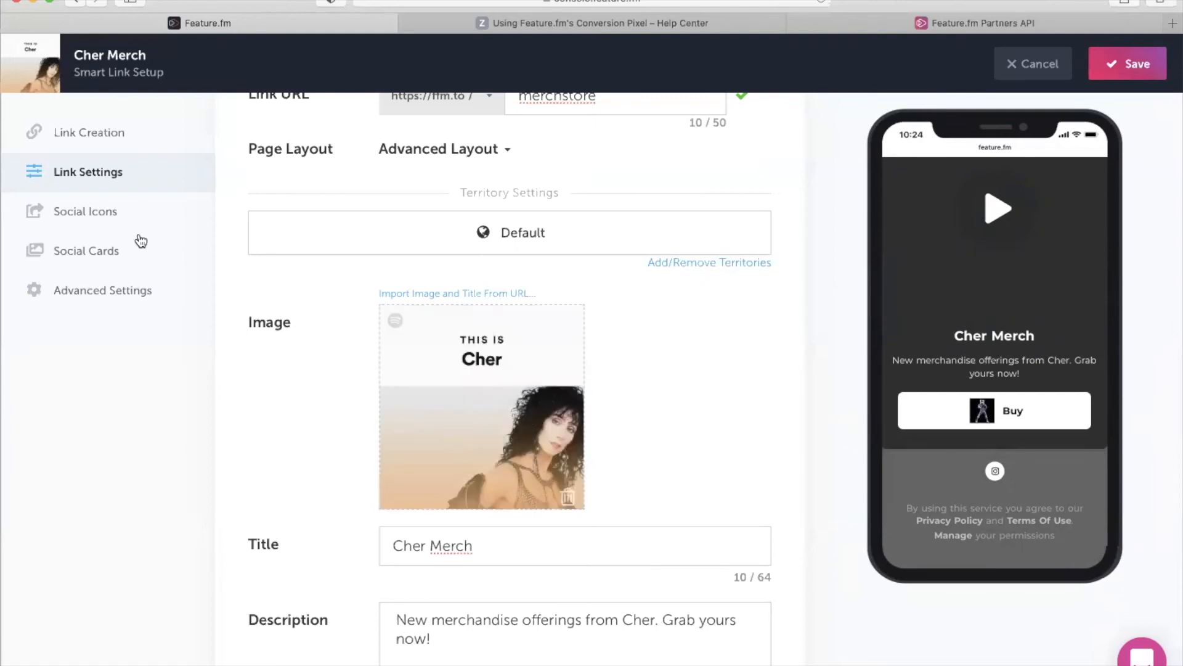
click(110, 259)
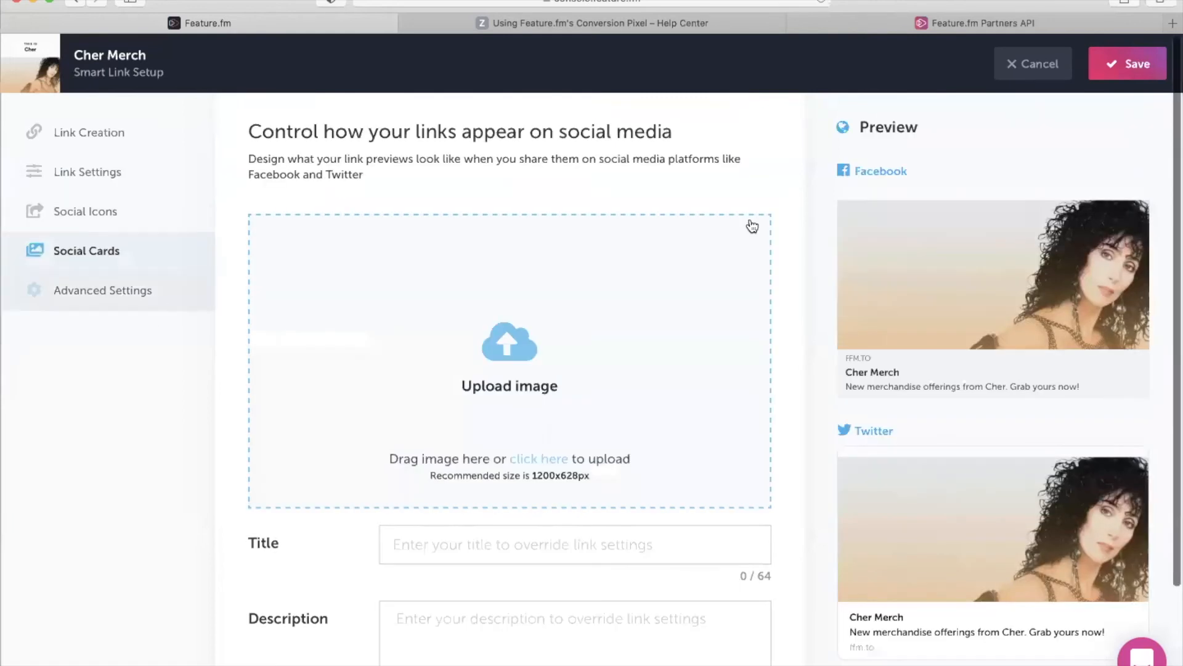
click(83, 304)
scroll(481, 521, down, 3)
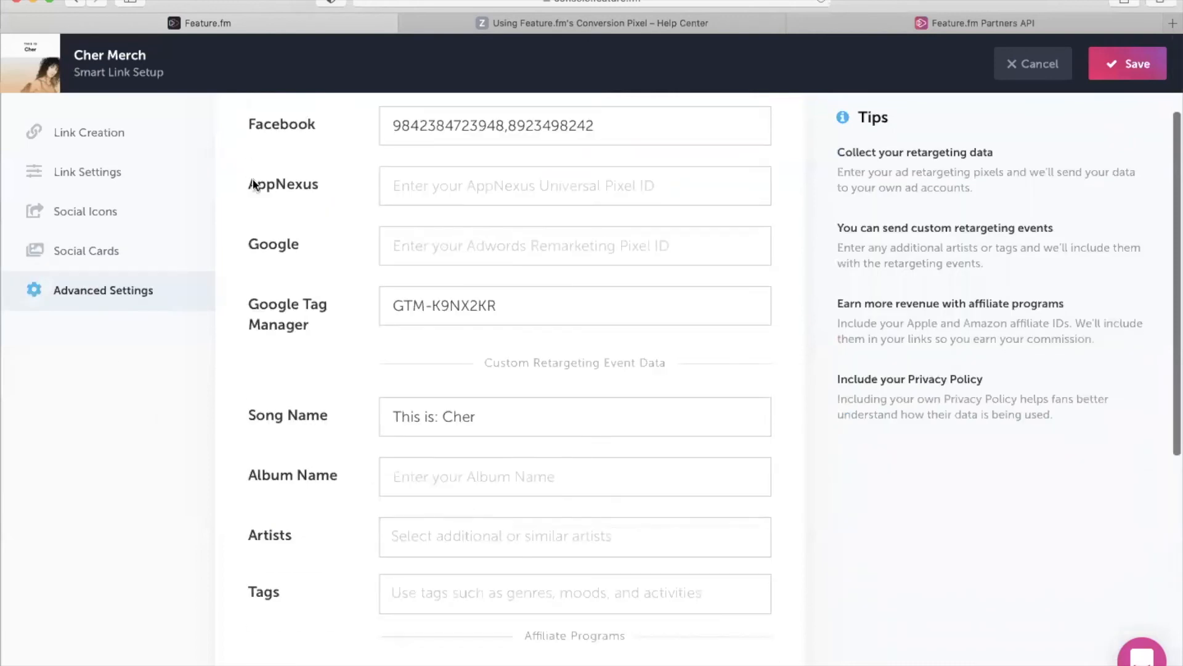
scroll(570, 405, down, 3)
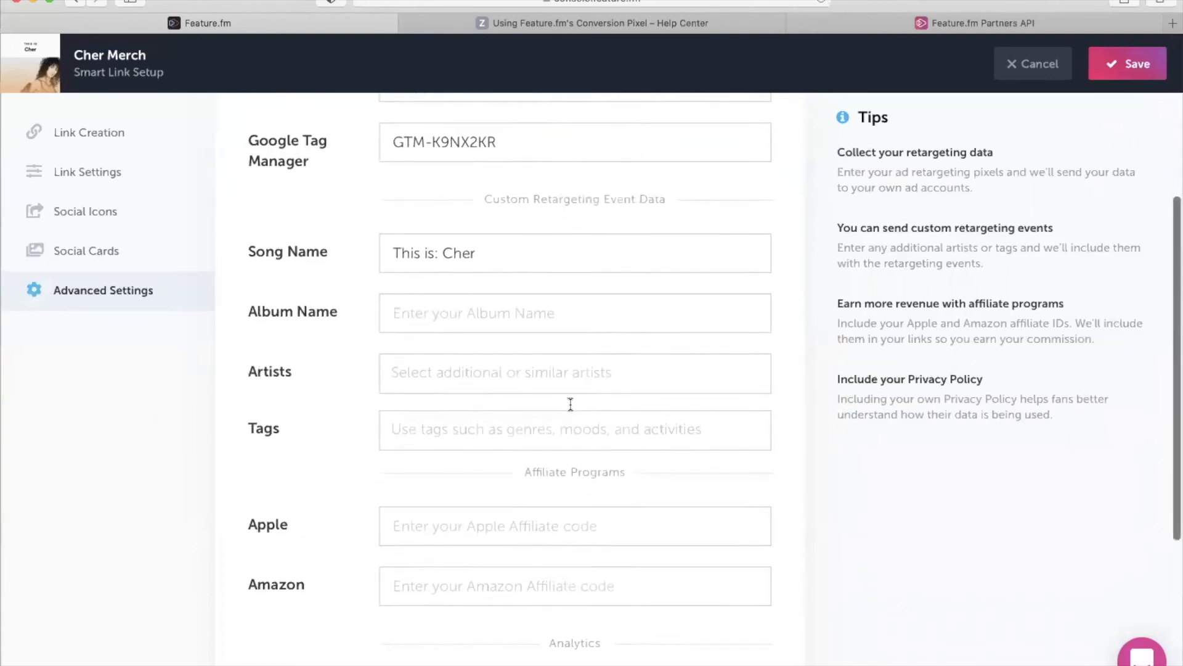
Clear the song name in the custom retargeting event data and save the smart link
drag(488, 237, 396, 235)
key(BackSpace)
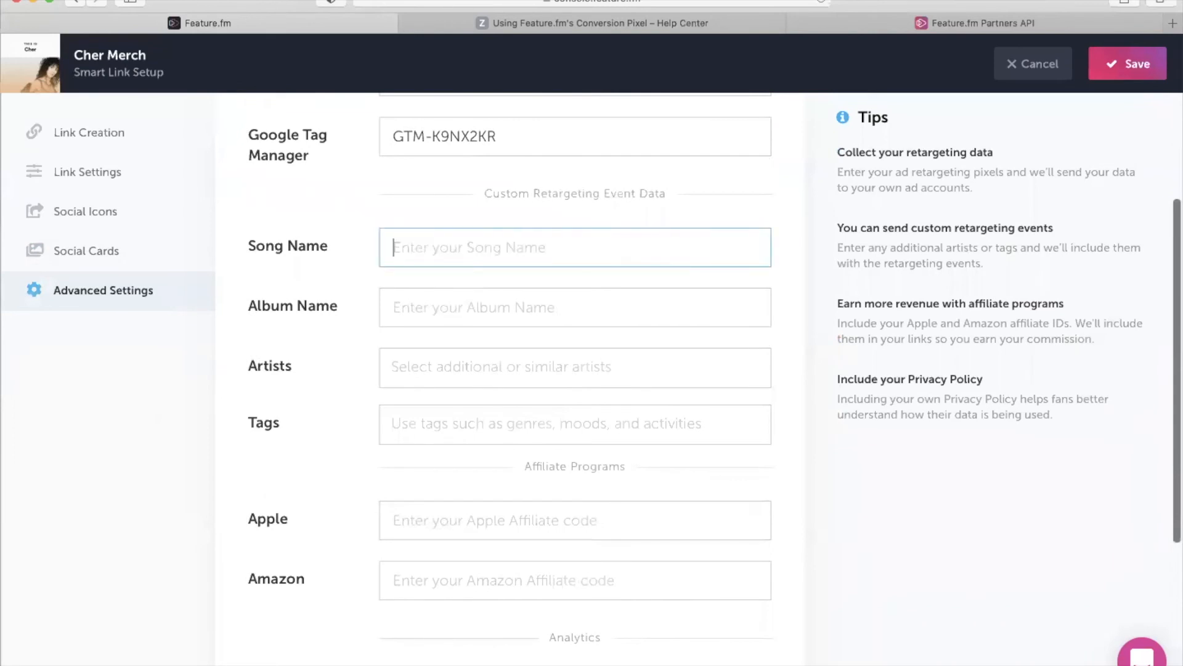
click(985, 520)
scroll(986, 521, down, 5)
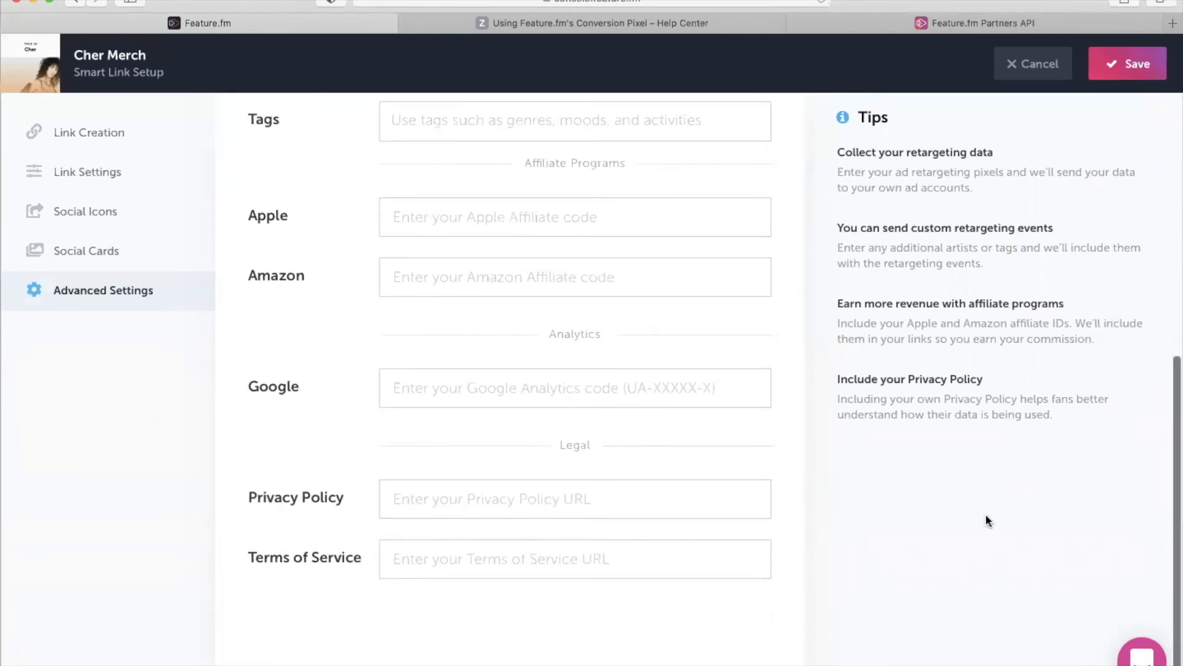
scroll(985, 520, up, 8)
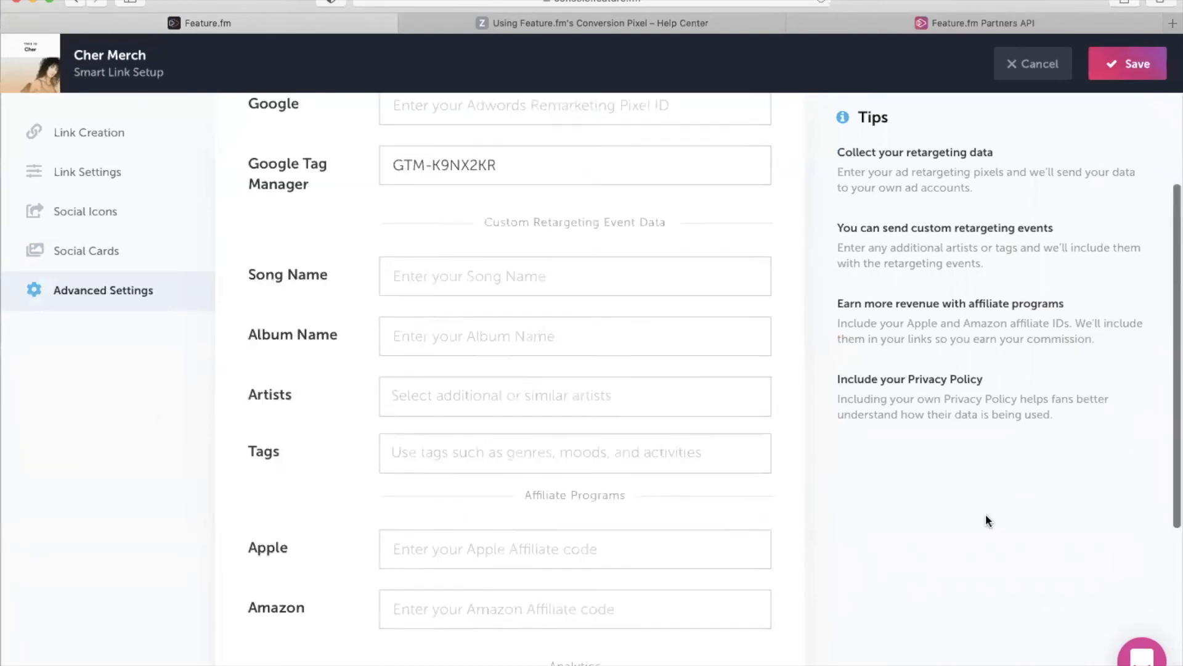
click(1121, 75)
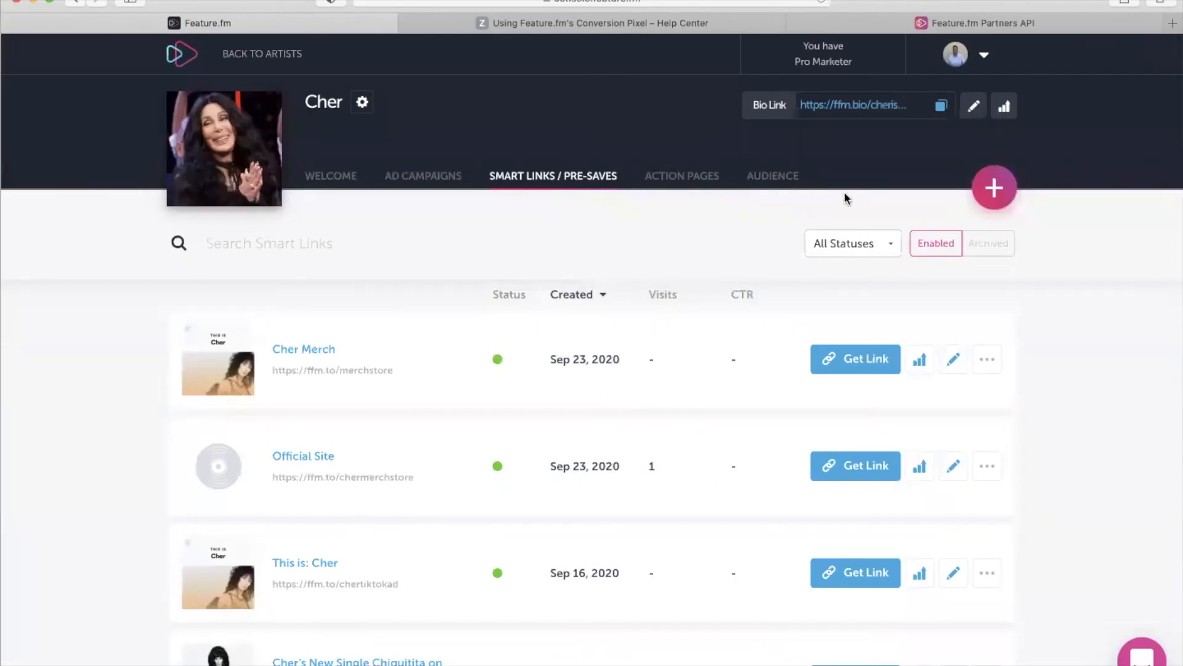
Edit the Bio Link so its first smart link button points to Cher Merch, and save it
click(973, 105)
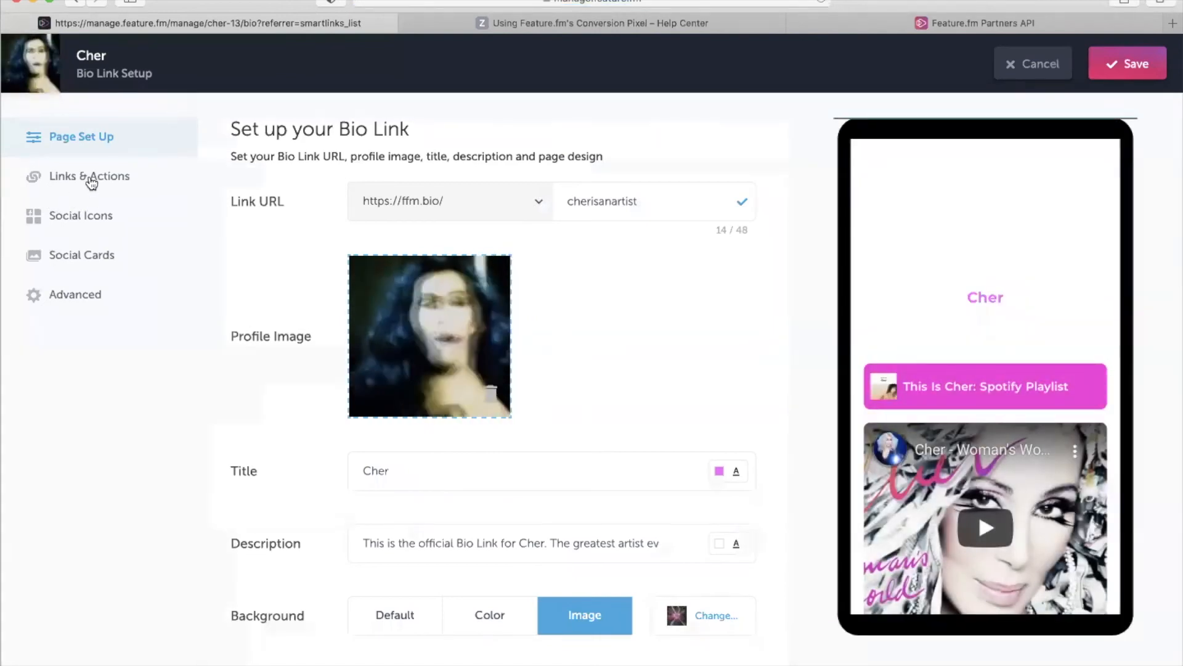
click(91, 179)
click(468, 287)
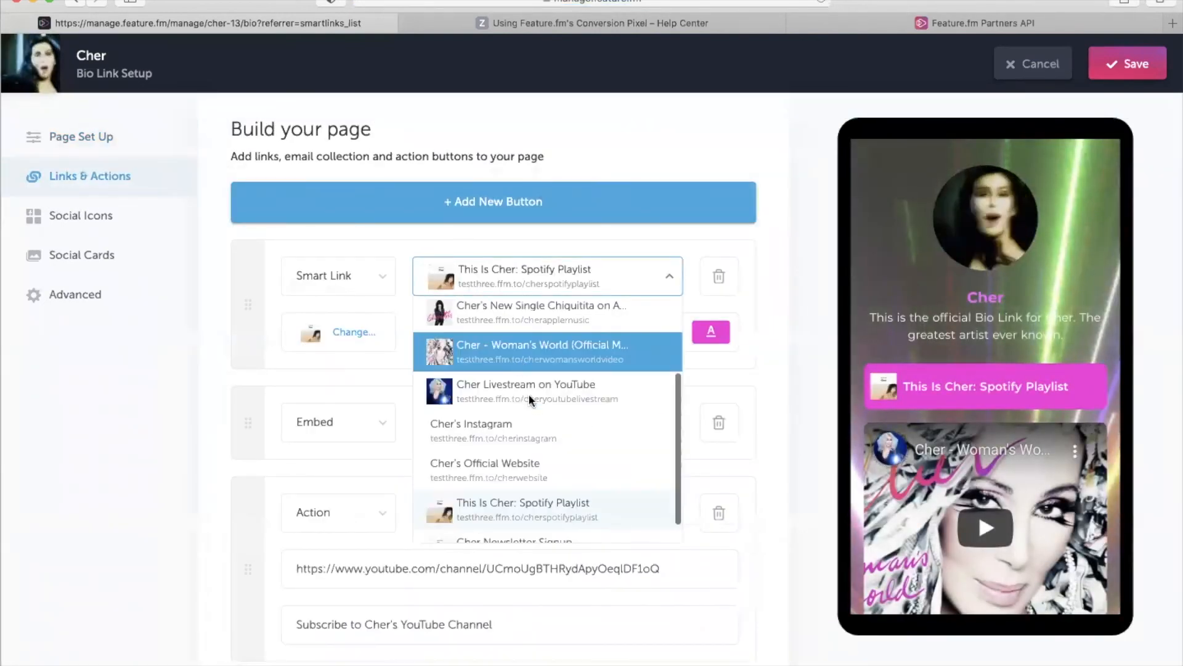
scroll(534, 411, up, 3)
click(520, 318)
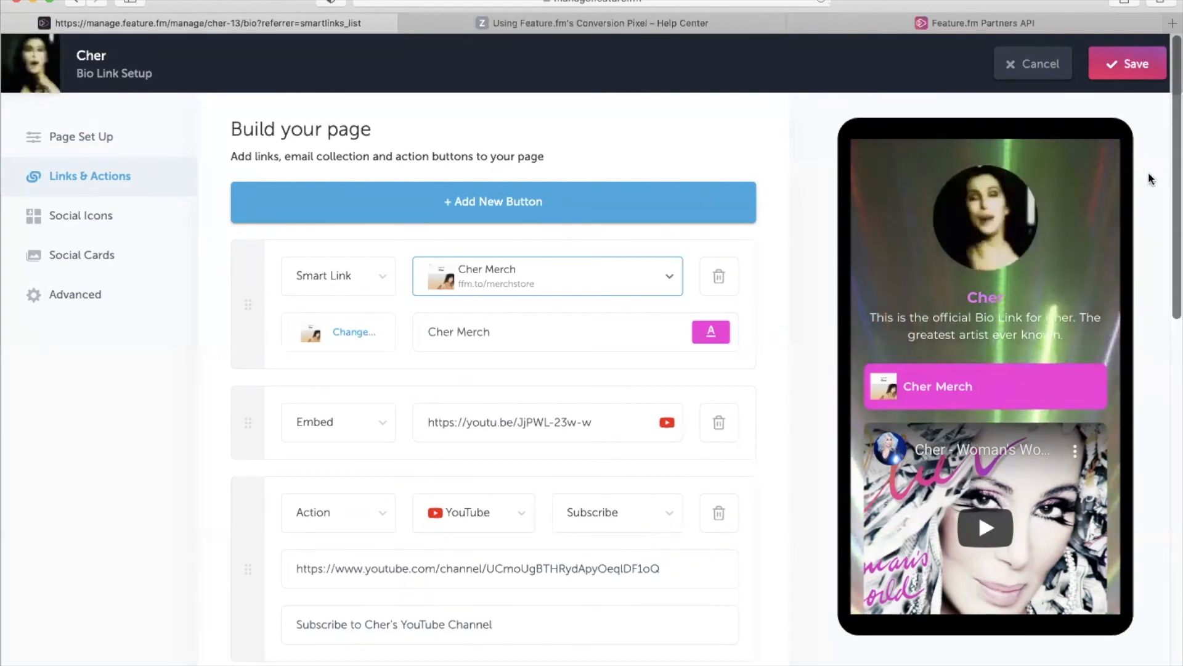
click(1134, 64)
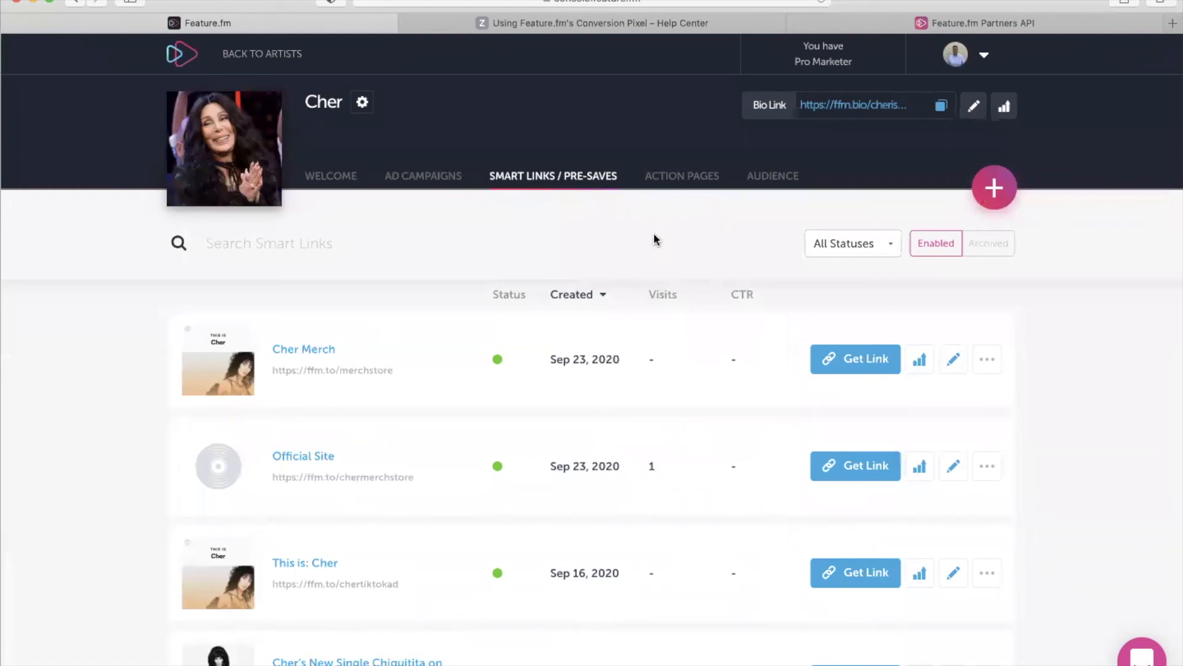
Open the Cher action page for editing and bring up the Follow on Spotify button's post action settings
click(690, 185)
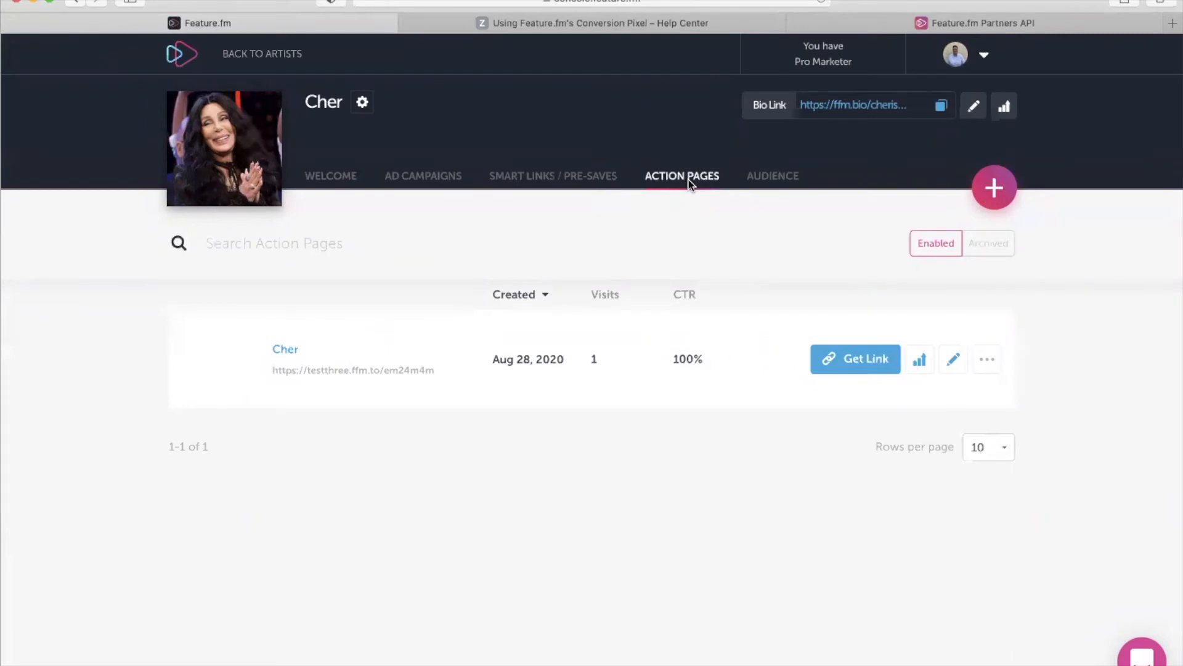
click(954, 360)
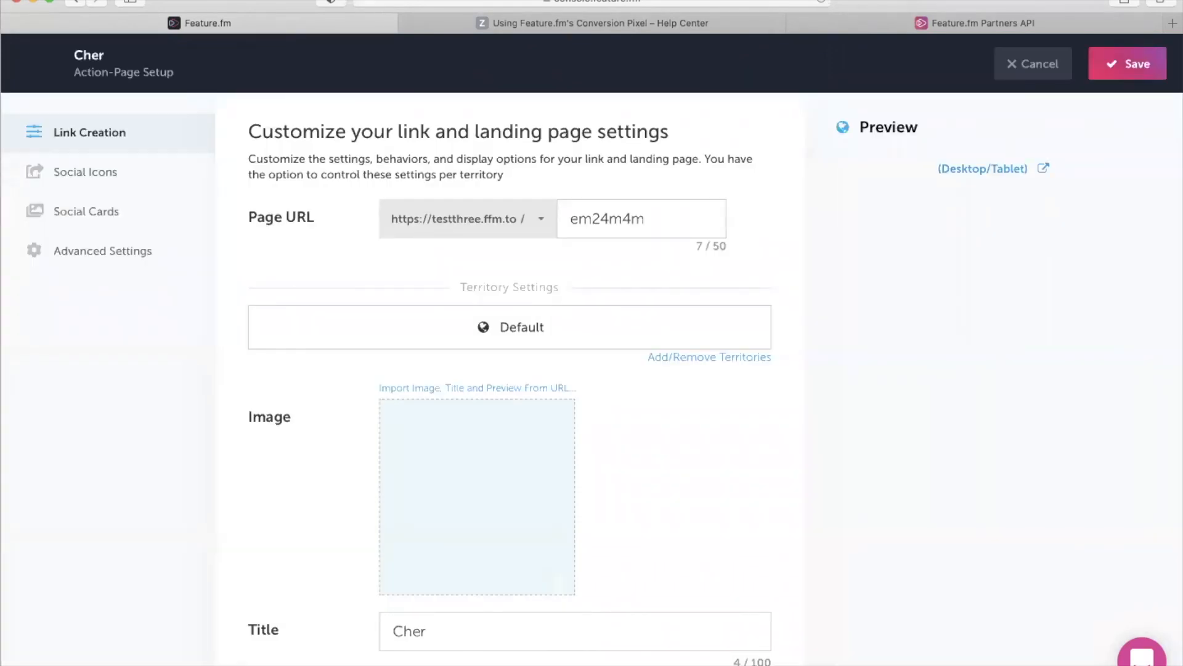
scroll(351, 382, down, 7)
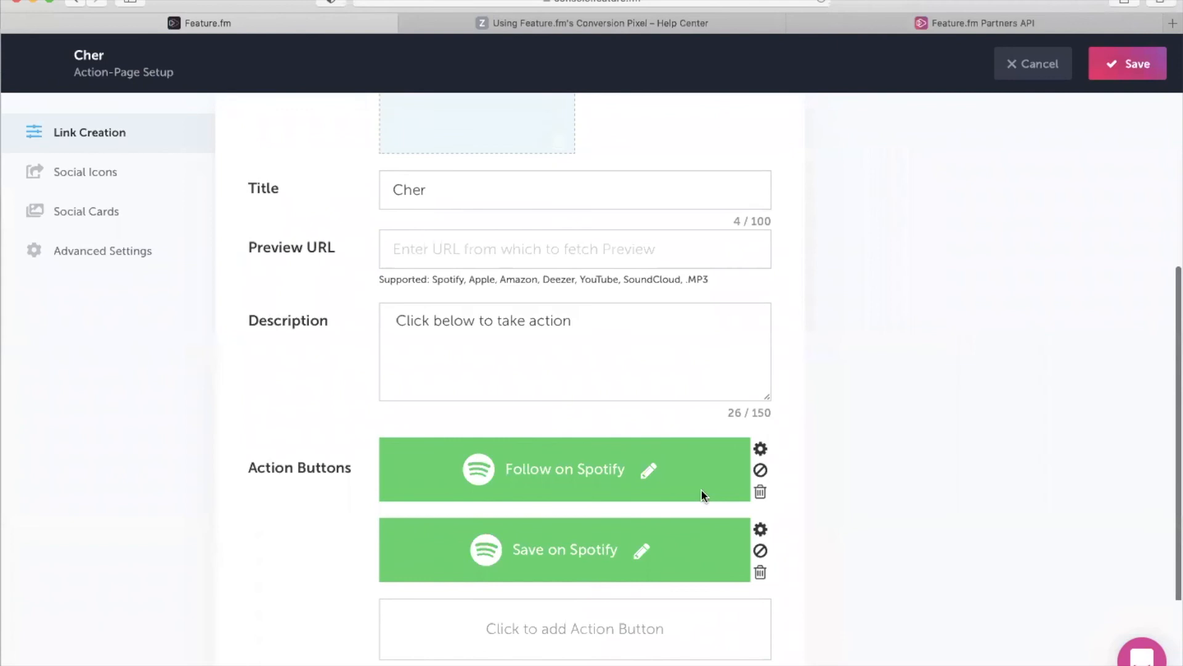
scroll(442, 433, down, 2)
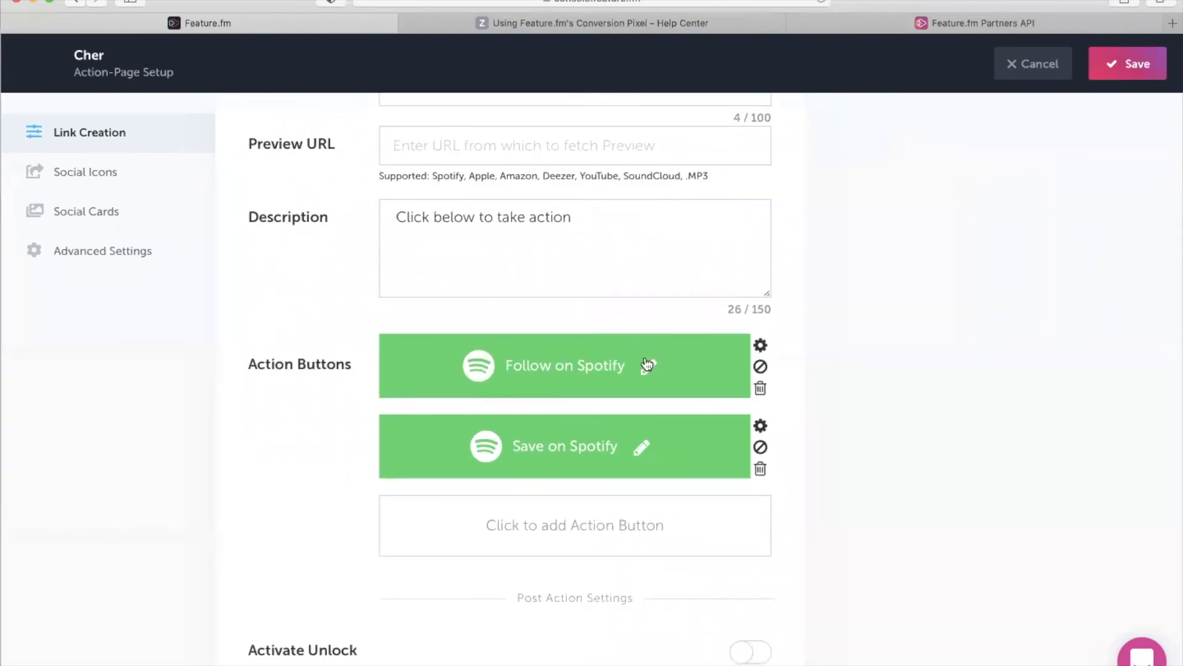
click(760, 347)
scroll(463, 339, down, 2)
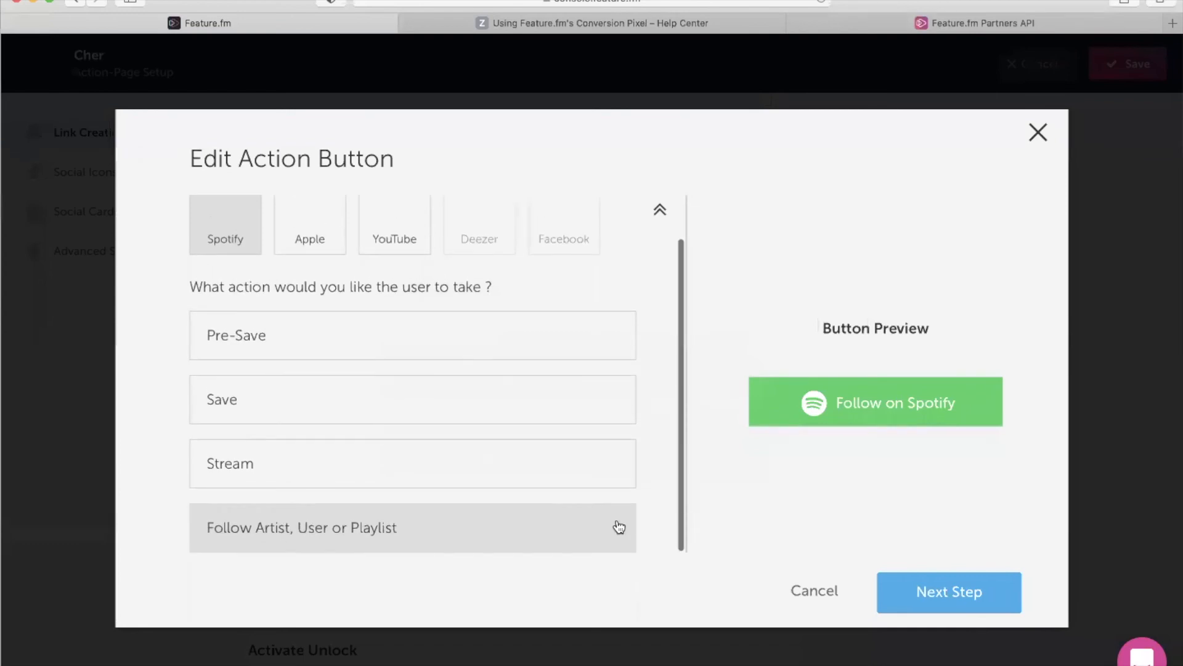
click(969, 595)
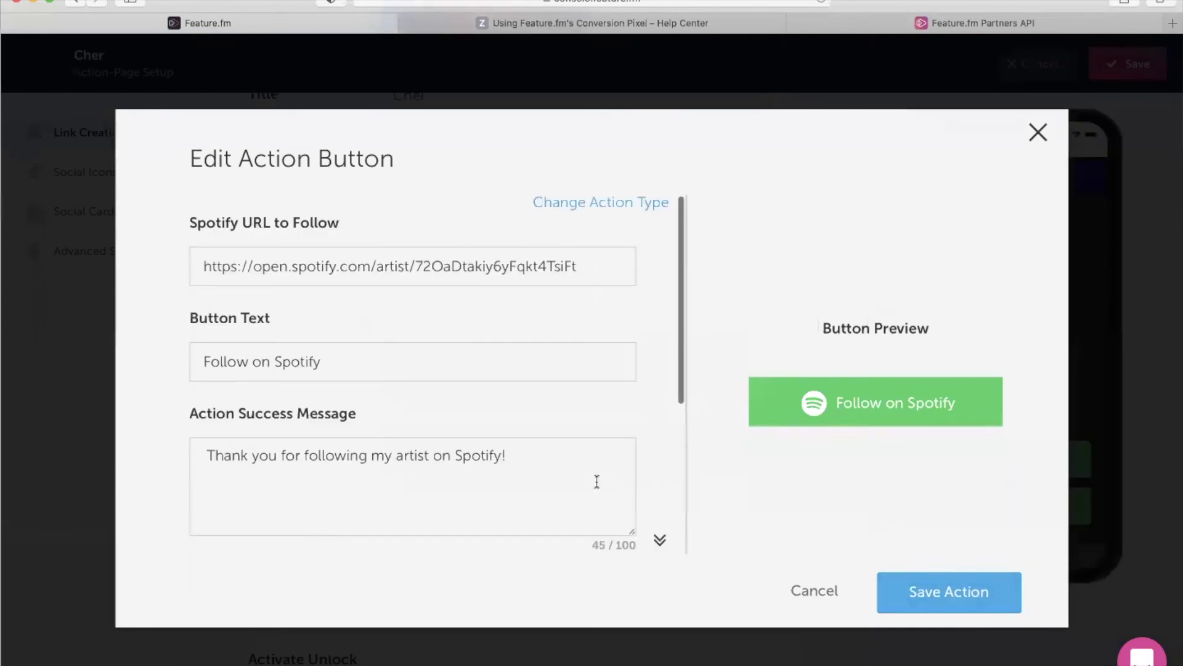
scroll(597, 482, down, 5)
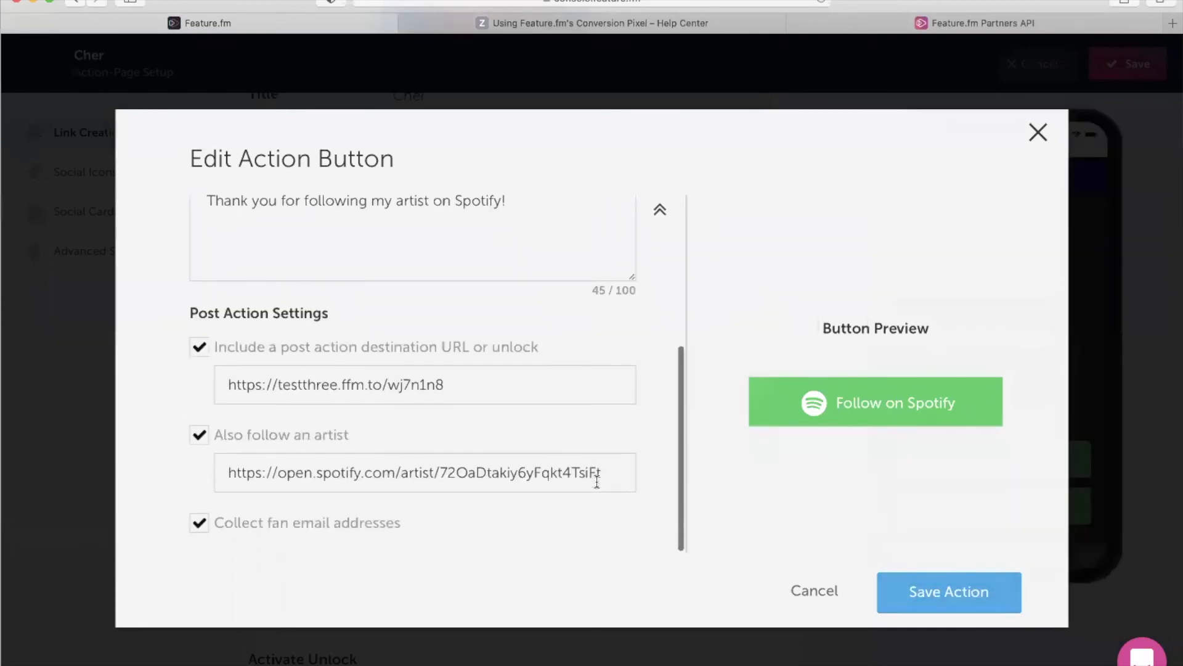
triple_click(407, 386)
text(https://open.spotify.com/playlist/37i9dQZF1DX3w9f3pg1Dyc?si=fUhVJuxqTRiYYvWz_ts-uA)
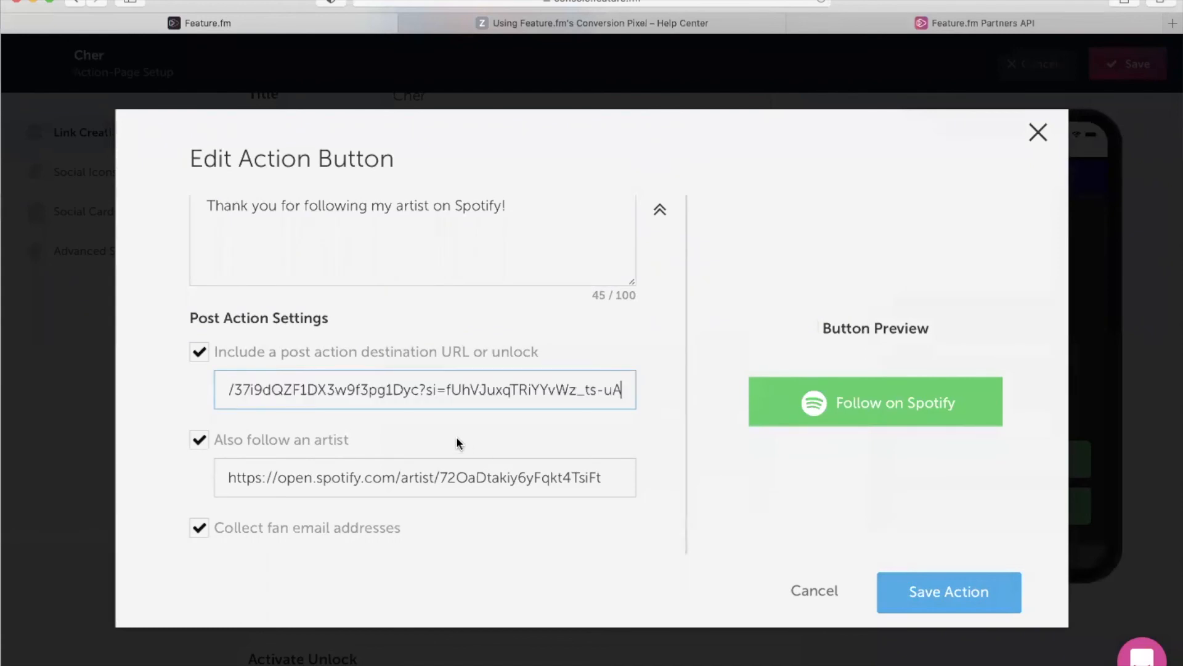
key(super+z)
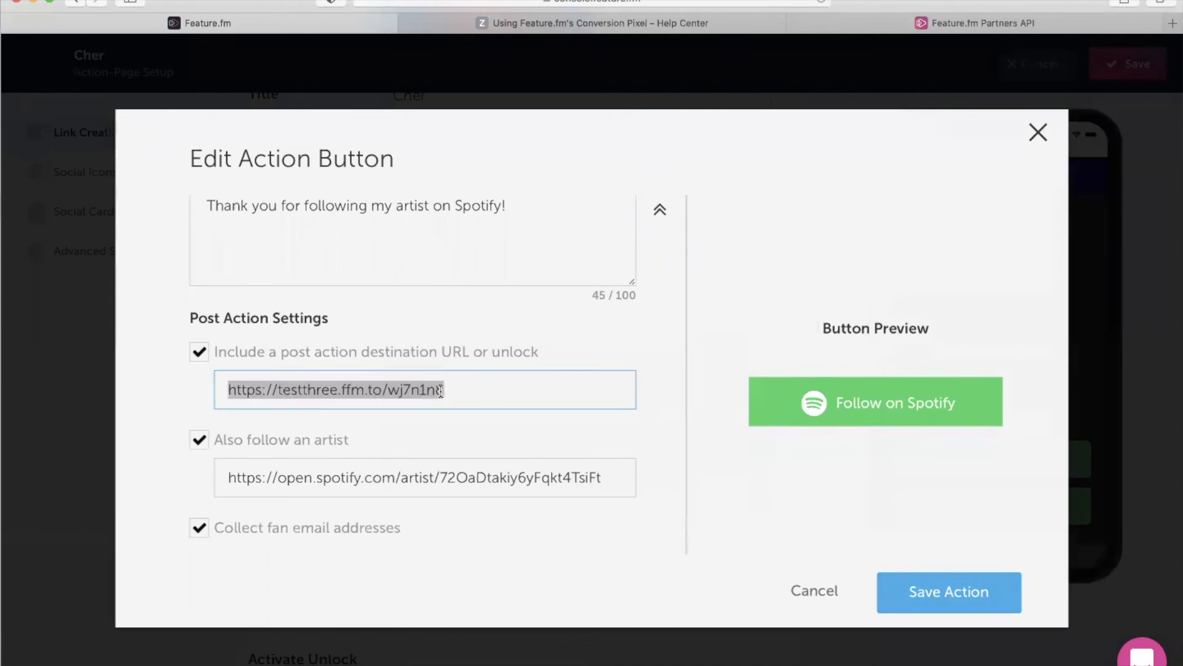
click(443, 390)
double_click(409, 390)
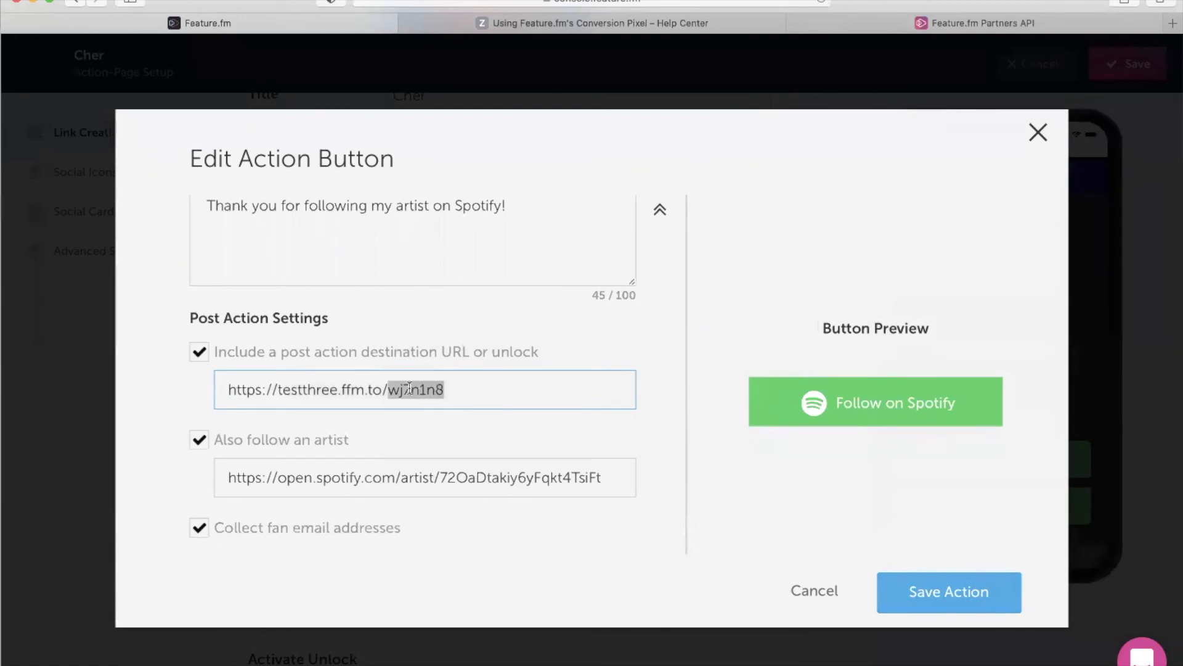
text(chermerchstore)
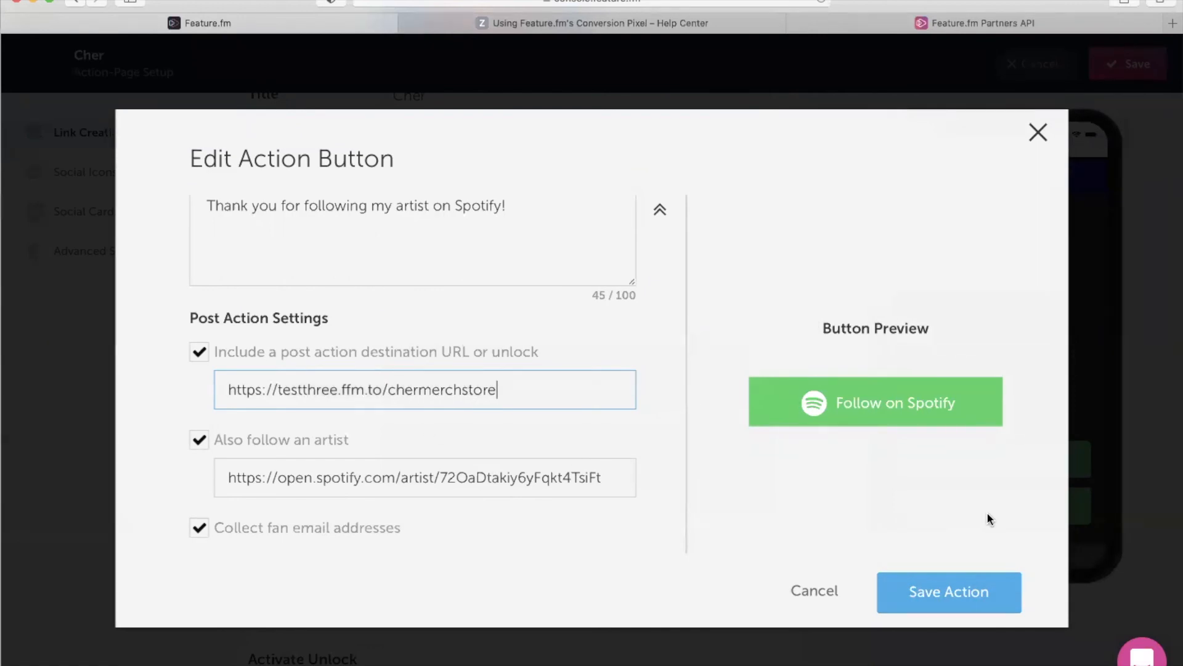
click(962, 595)
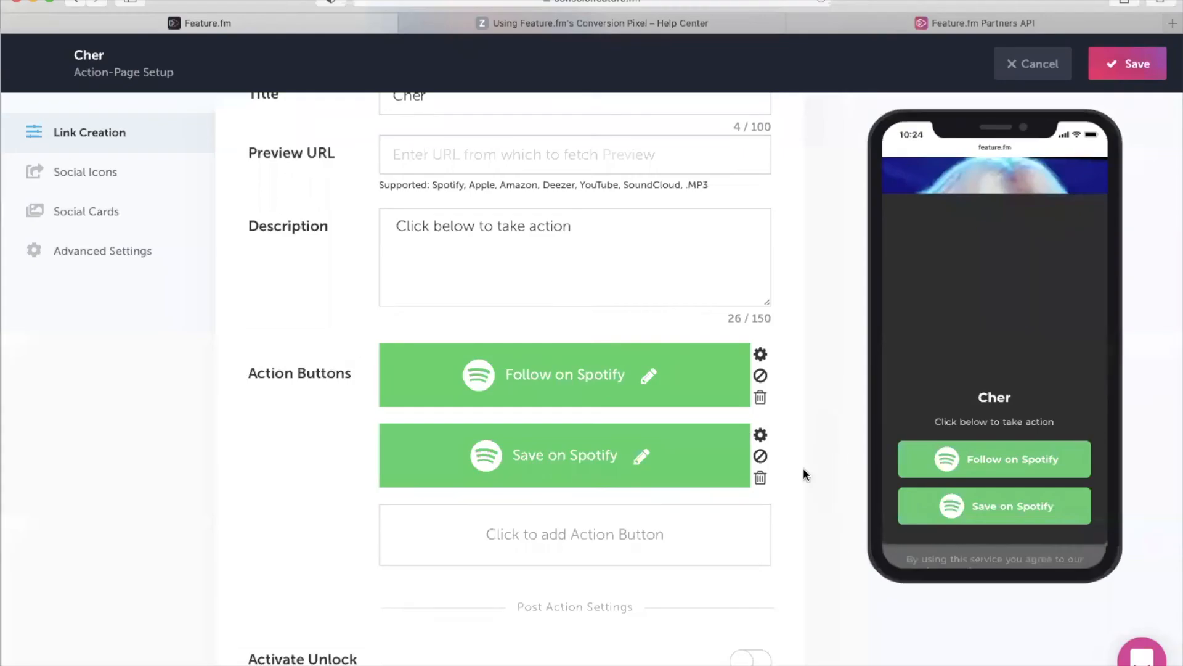
click(761, 436)
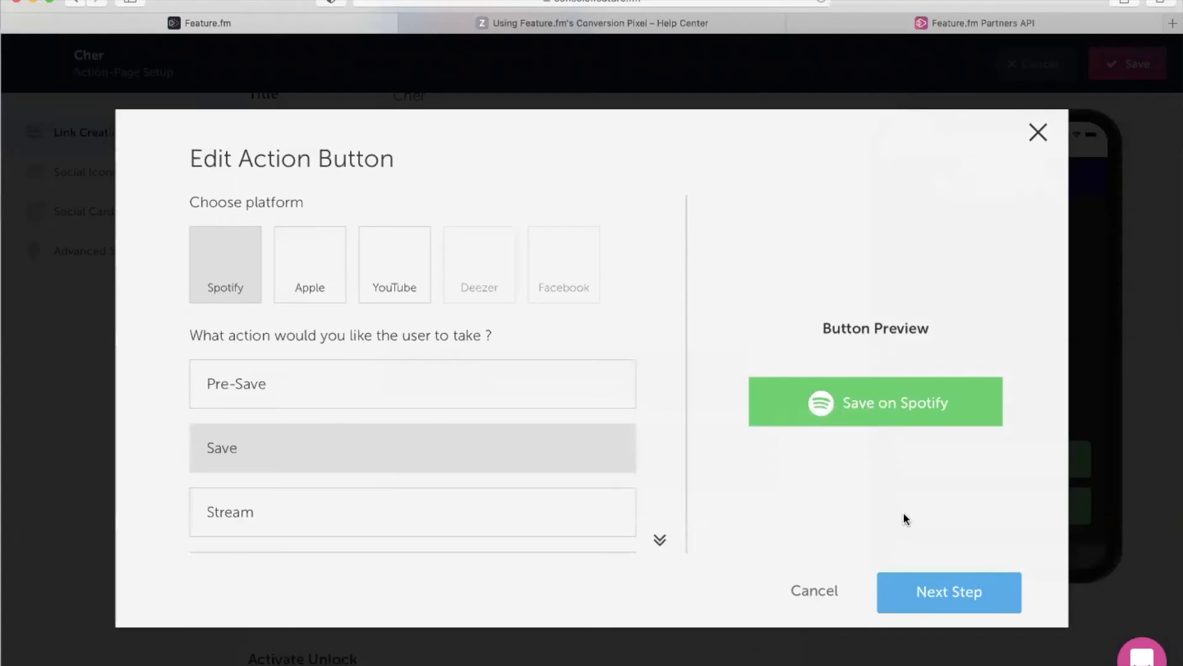
click(919, 595)
scroll(504, 487, down, 5)
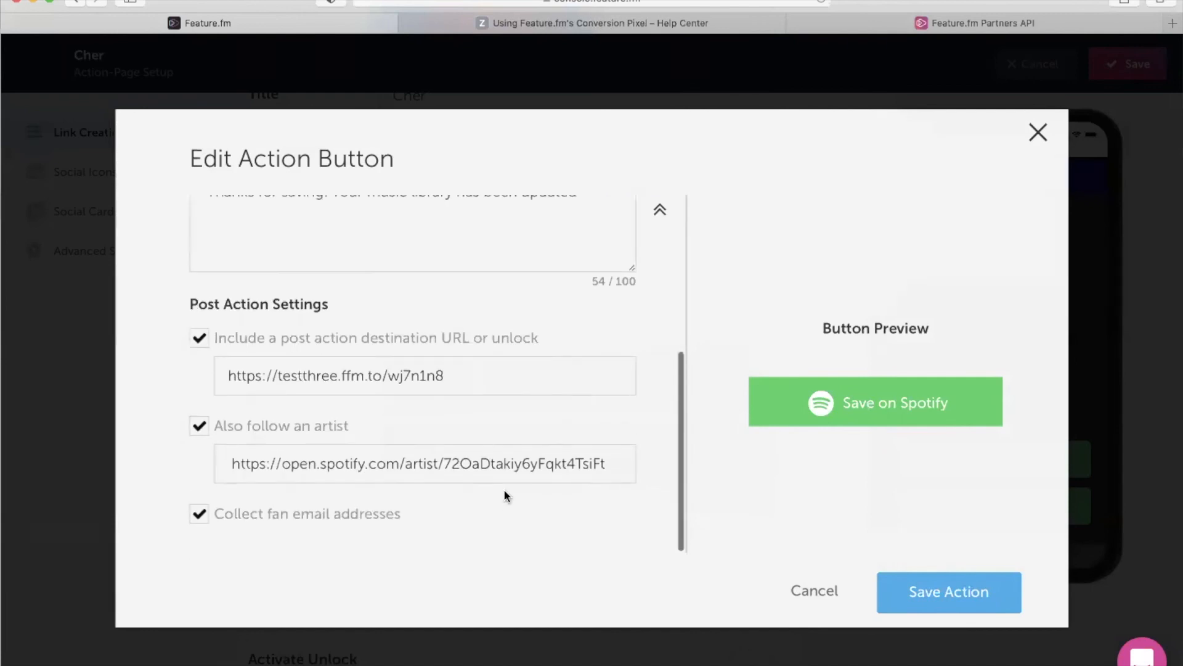
scroll(504, 489, up, 1)
drag(470, 388, 387, 389)
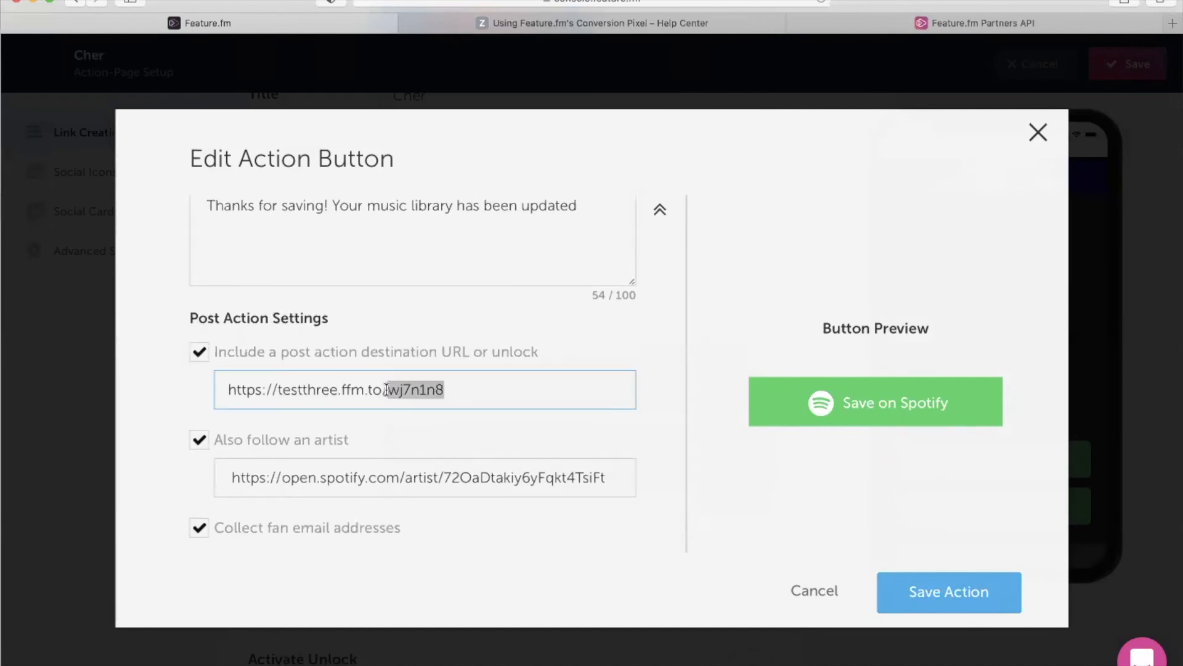
text(merch)
key(BackSpace)
key(BackSpace)
key(BackSpace)
key(BackSpace)
key(BackSpace)
text(chermerchstore)
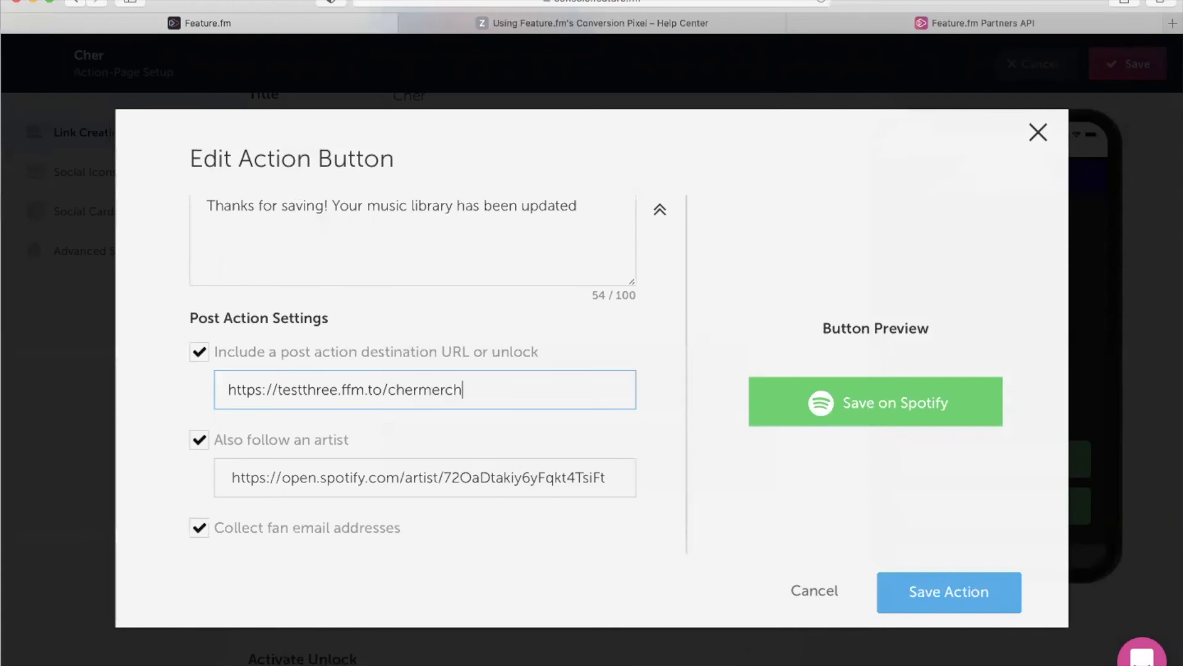
click(925, 591)
scroll(841, 416, up, 9)
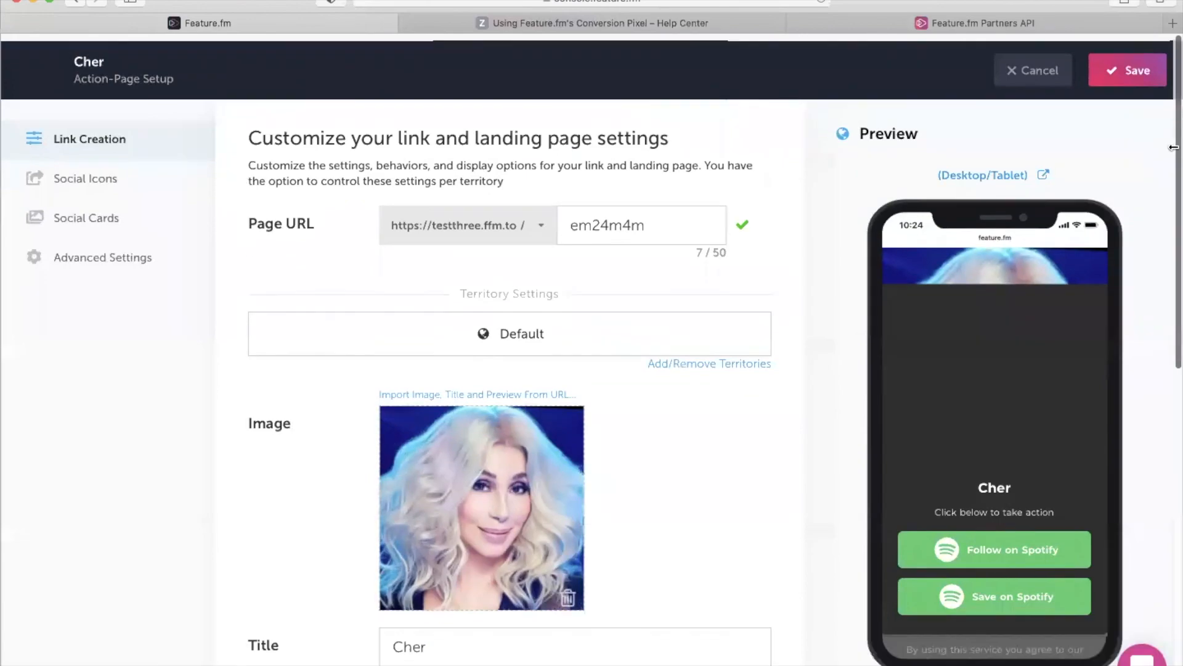
click(1136, 56)
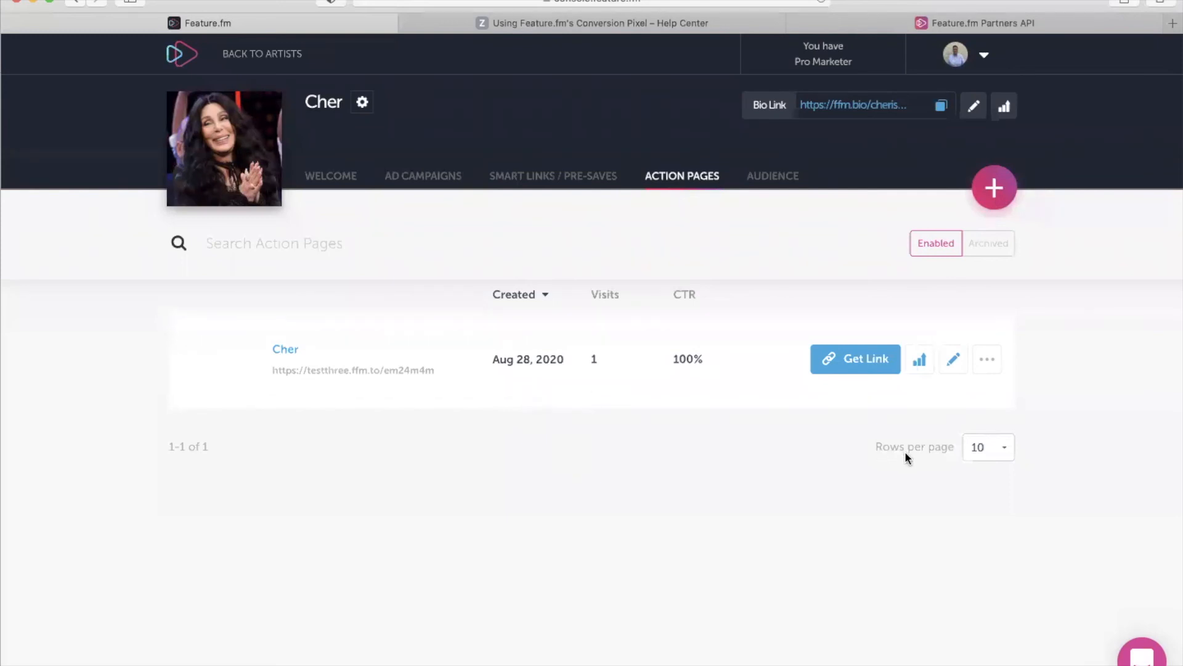
Examine the organic and paid channel links of the Cher action page and its additional options
click(860, 361)
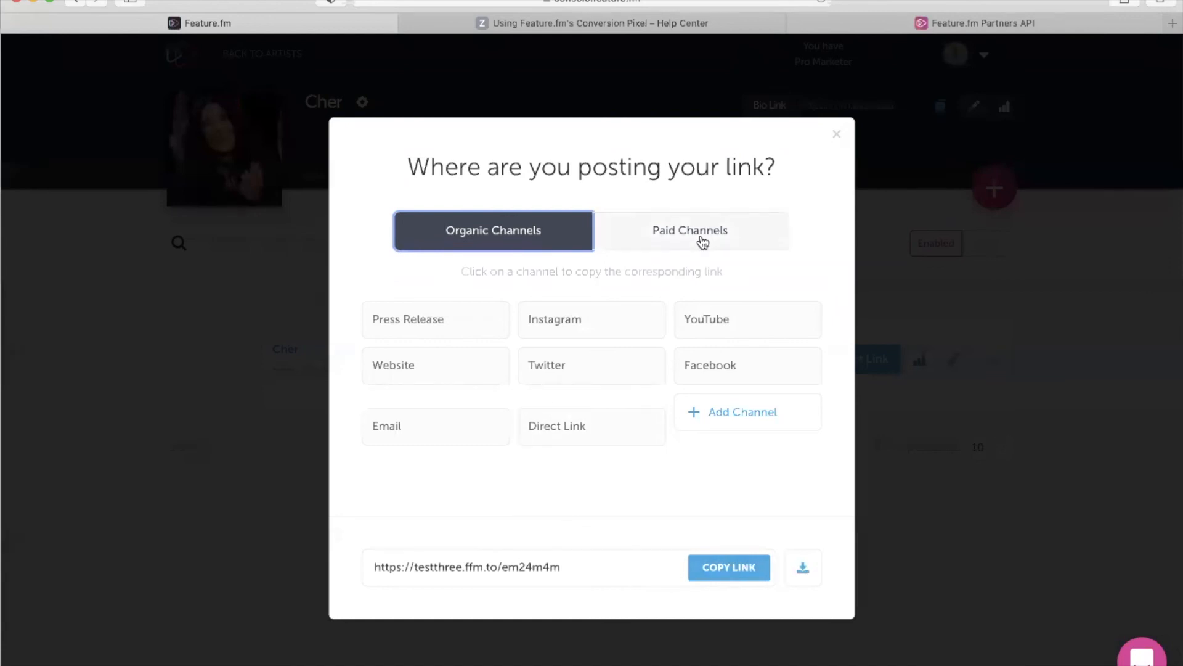
click(683, 223)
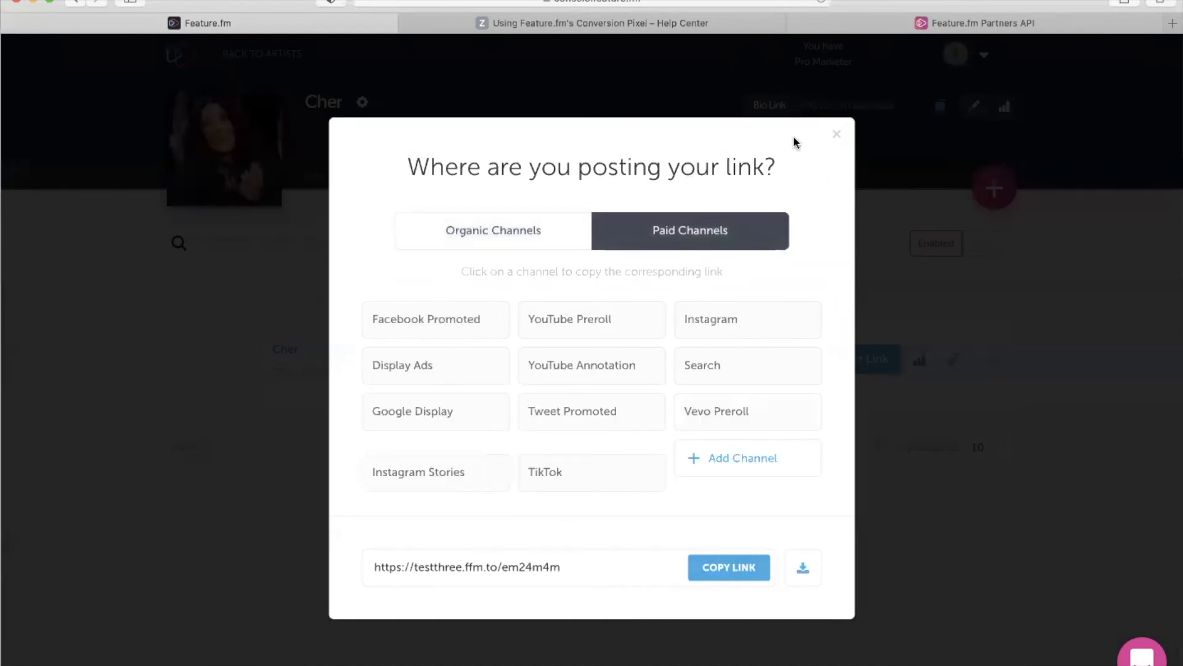
double_click(832, 133)
click(834, 136)
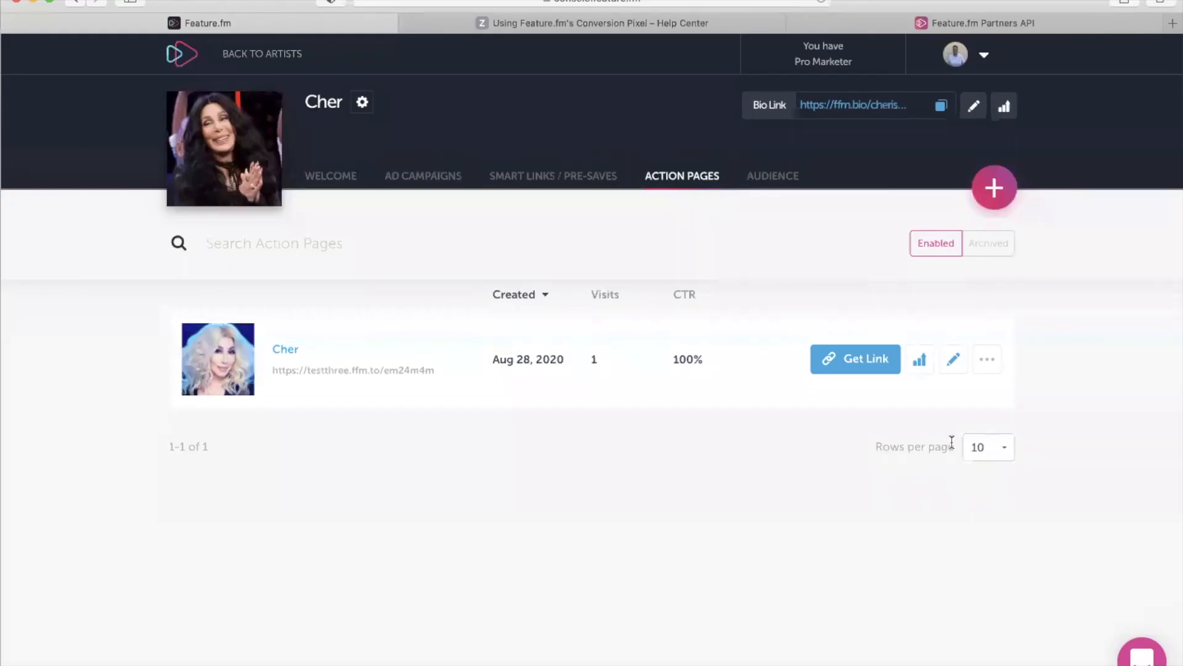
click(985, 364)
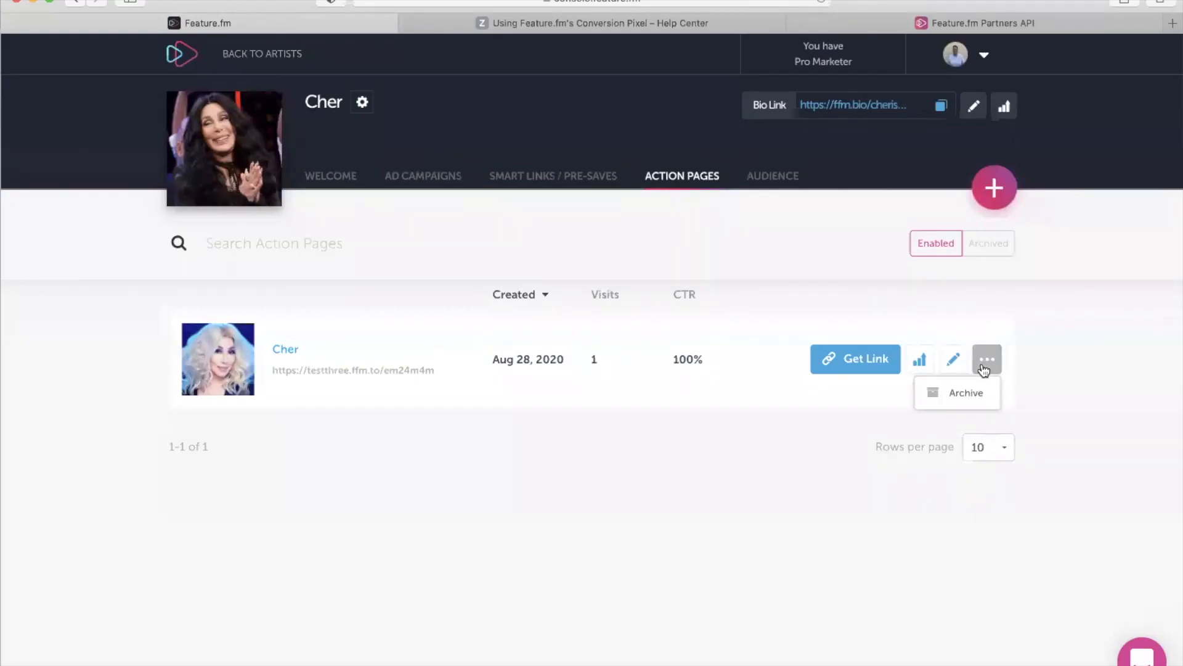
click(913, 326)
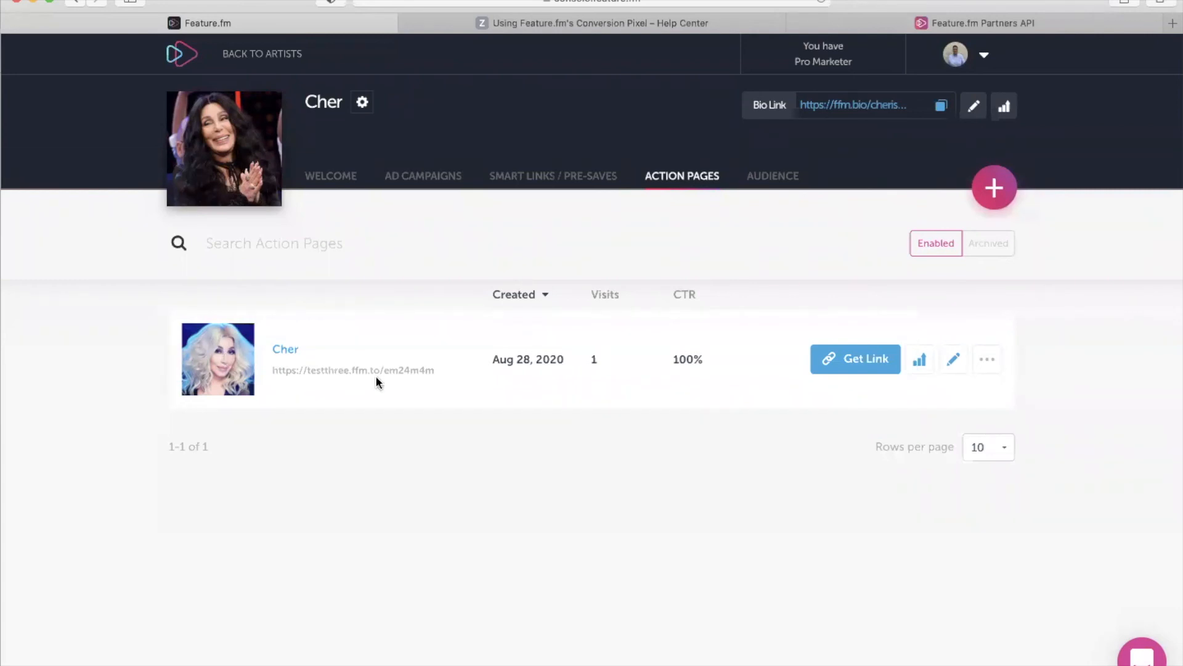
Examine the widget embed options of the Cher Merch smart link, including its size choices and note field
click(524, 180)
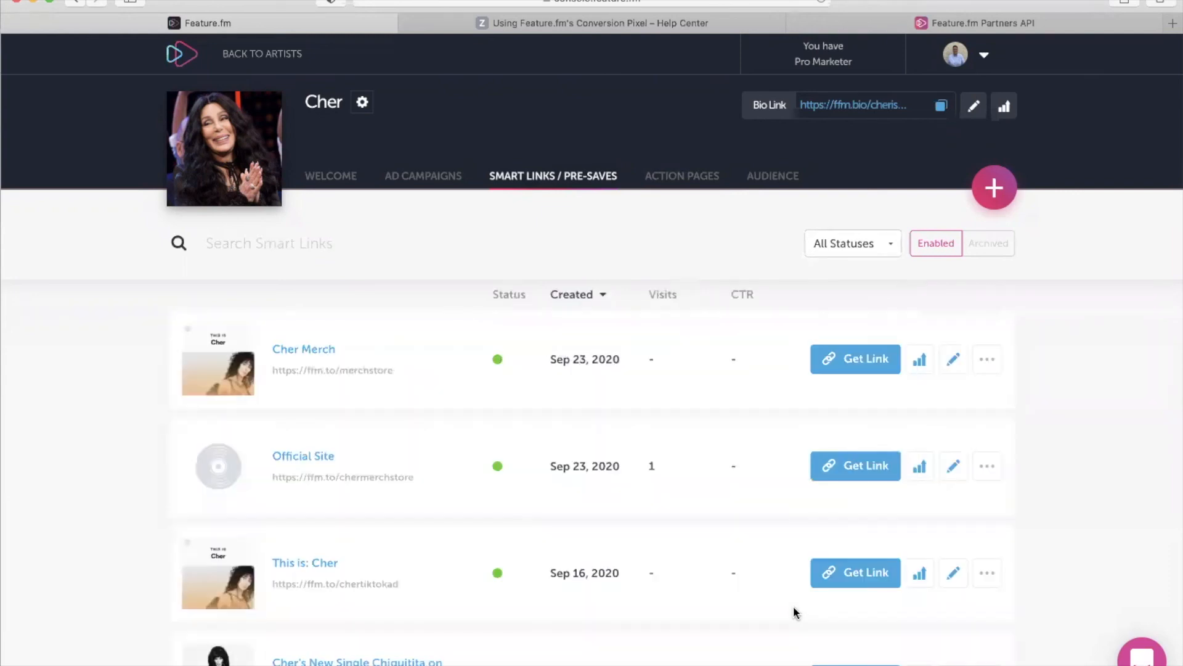
click(993, 369)
click(973, 392)
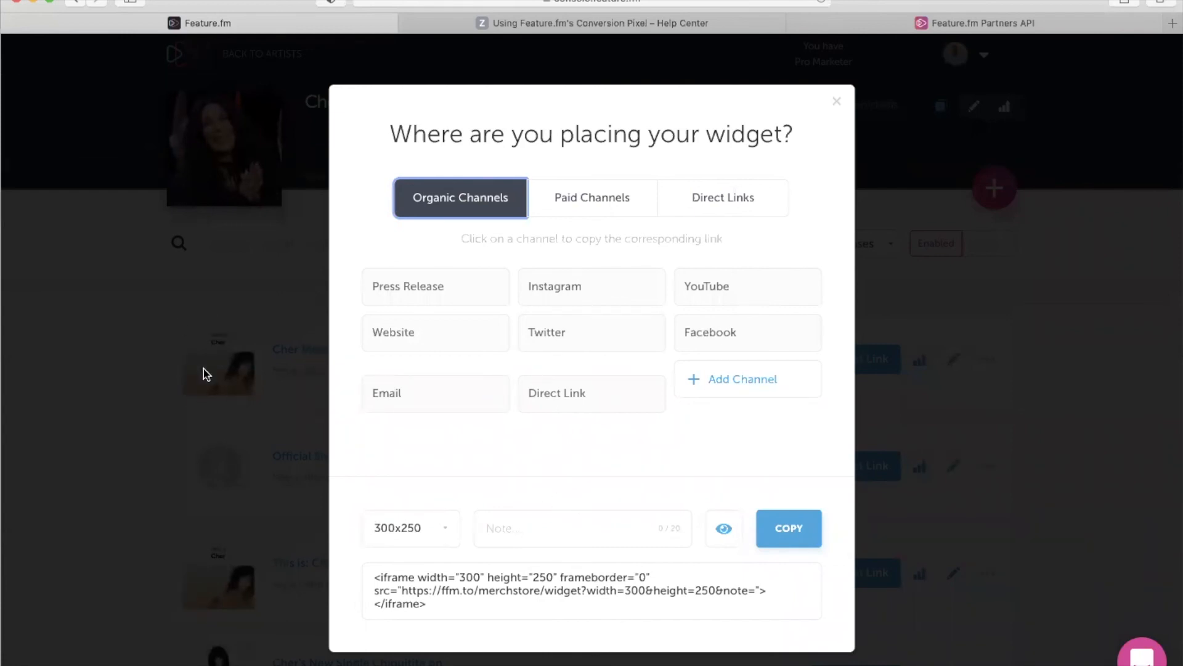
click(416, 525)
click(516, 555)
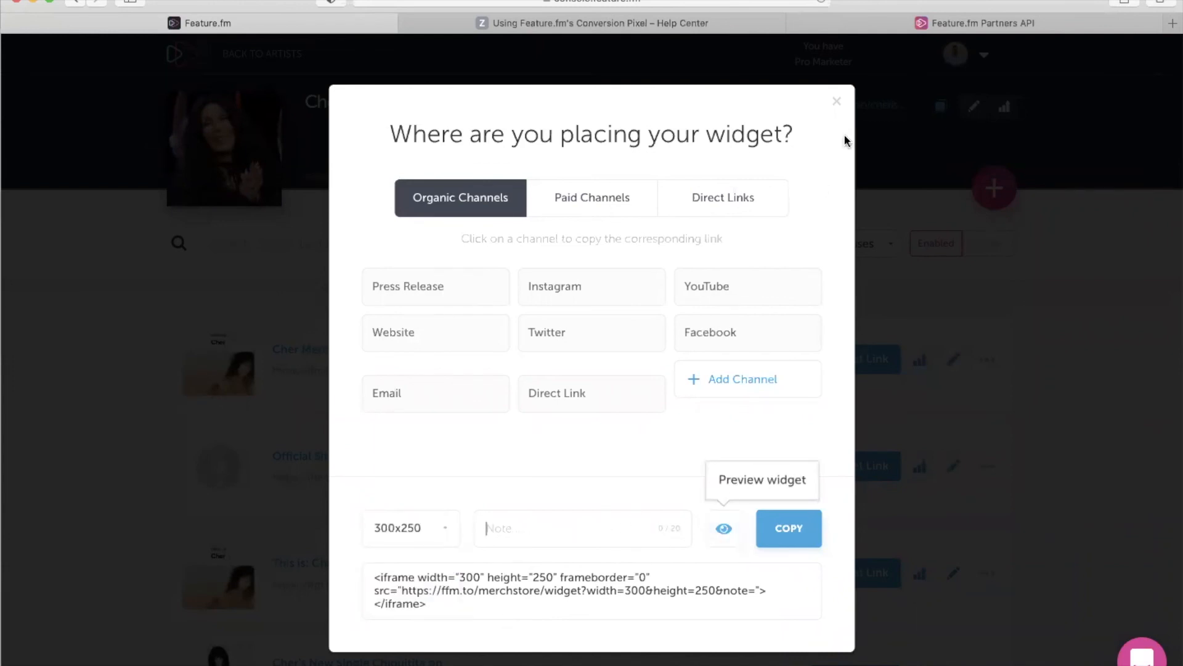
click(837, 102)
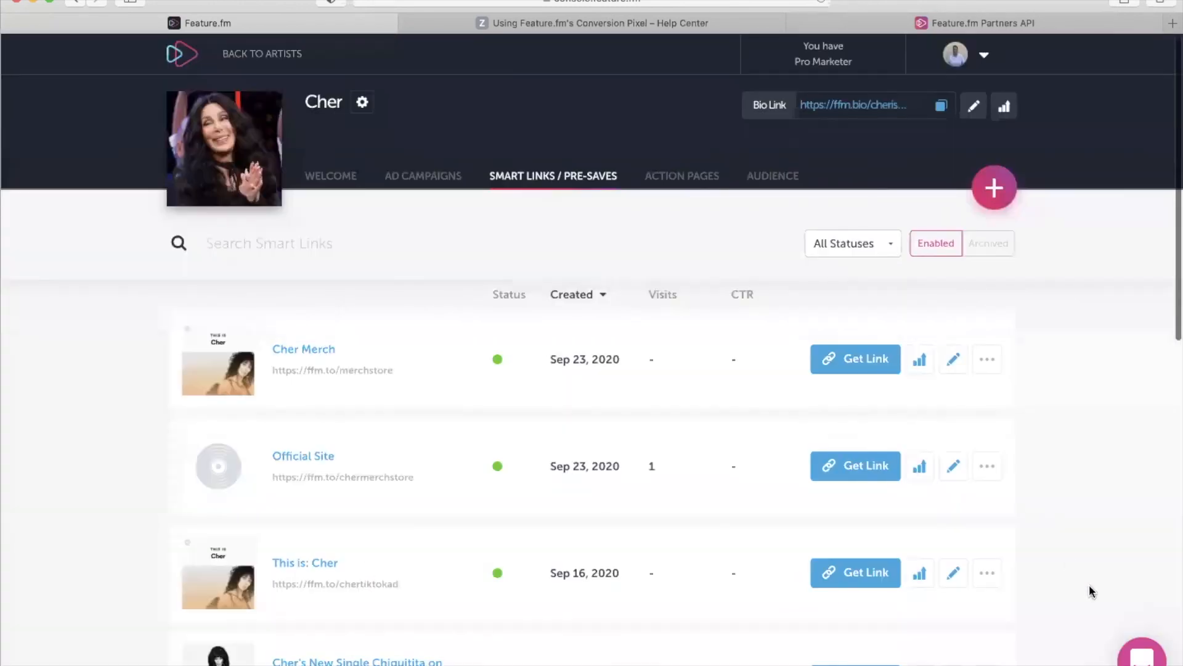
Copy the Email channel link of the Cher Merch smart link and close its link-sharing dialog
scroll(1089, 588, down, 4)
scroll(1091, 591, down, 6)
scroll(1088, 589, up, 10)
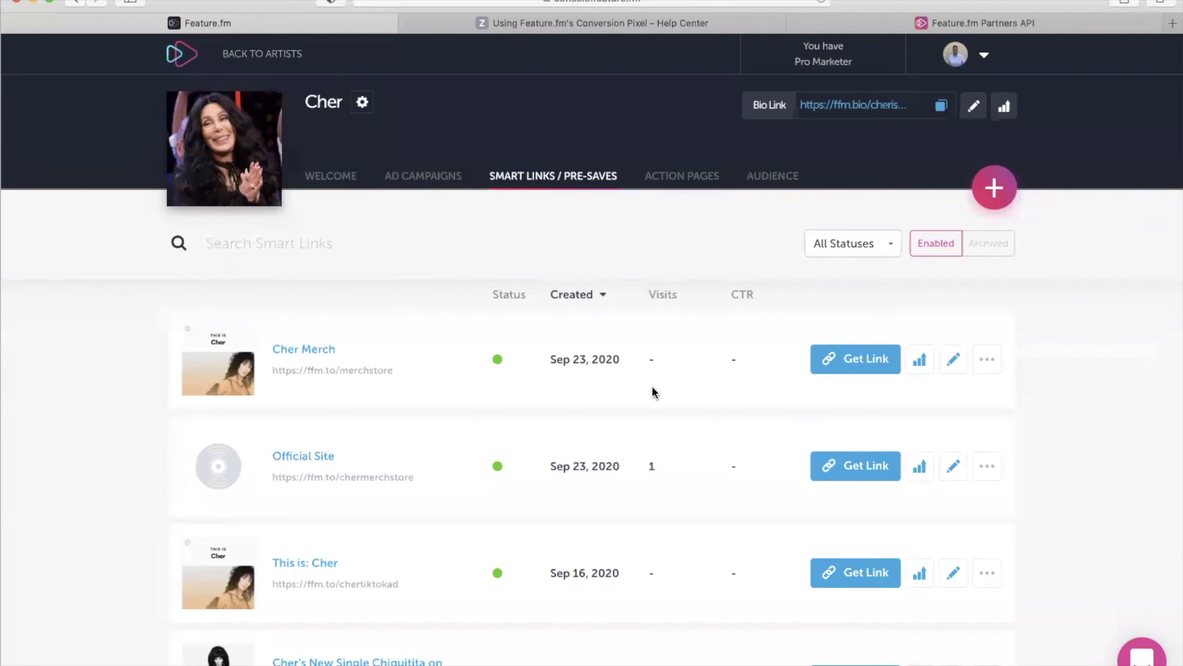
click(876, 358)
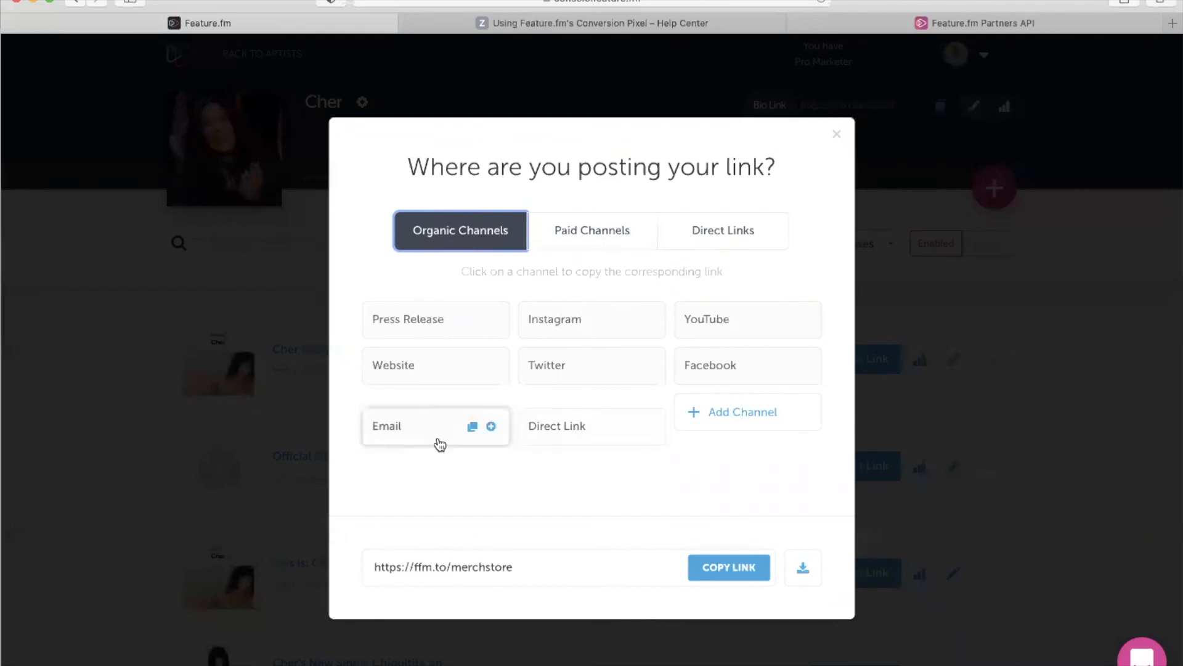
click(473, 427)
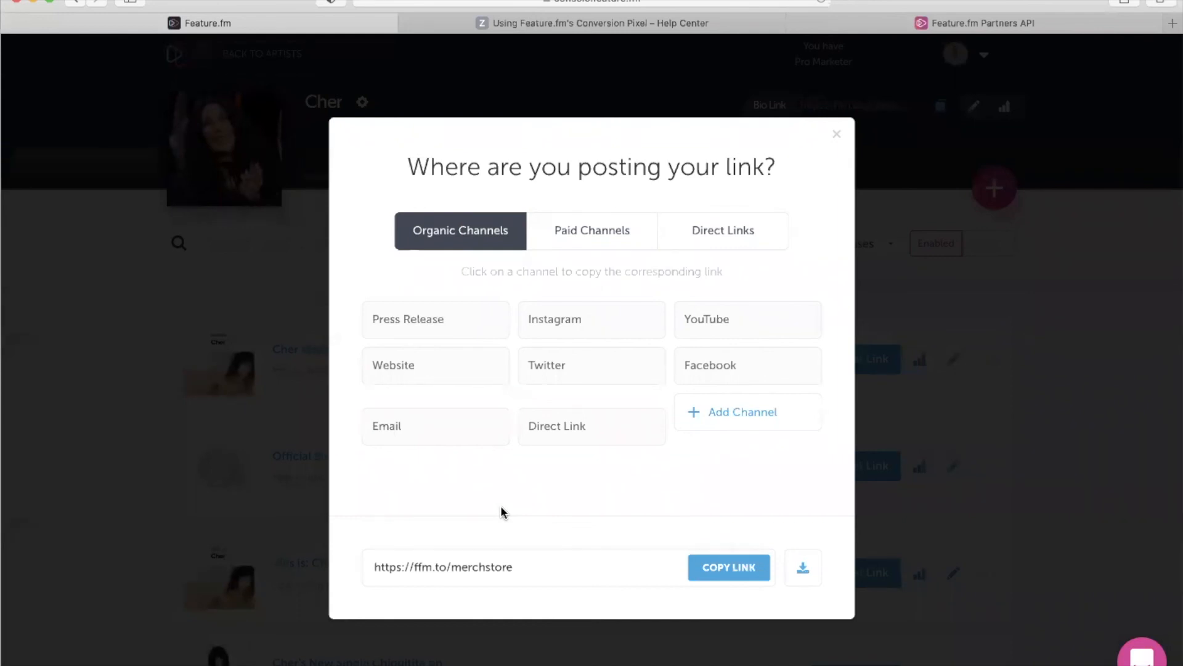
click(836, 134)
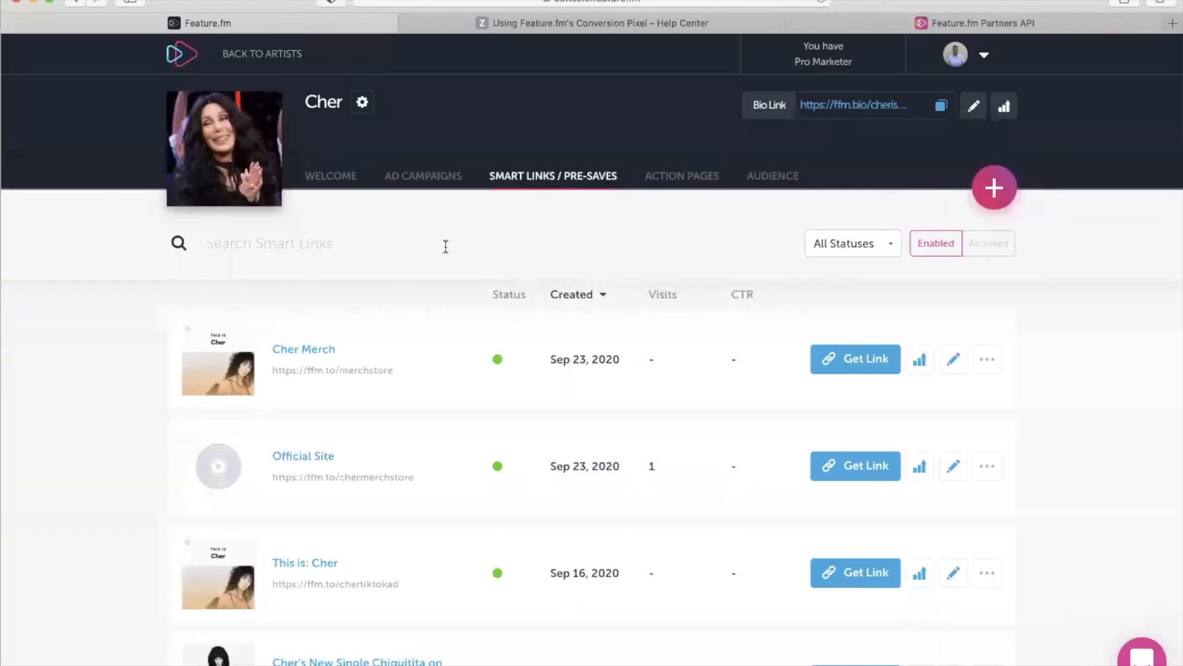